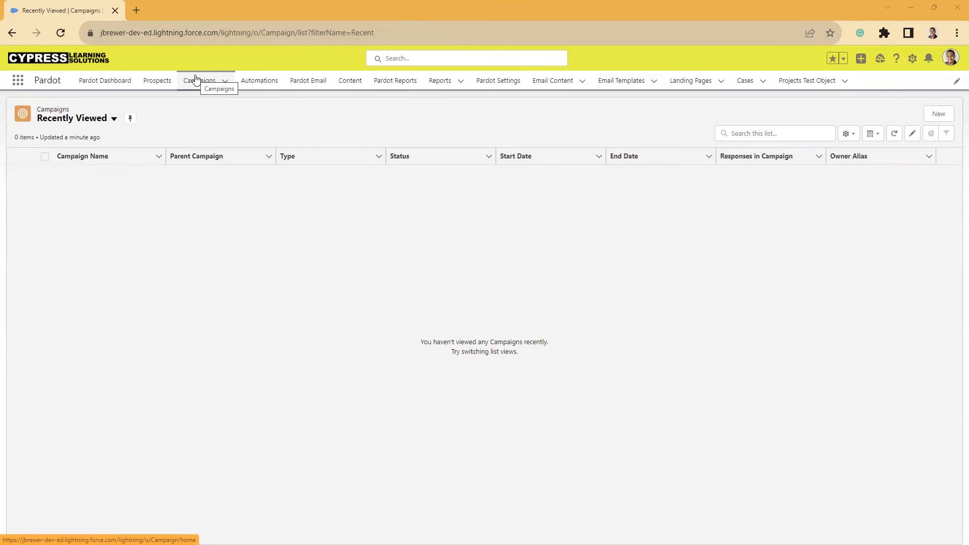
# Step: Start a new campaign named Test Campaign, mark it active and set its type to Other
pyautogui.click(940, 113)
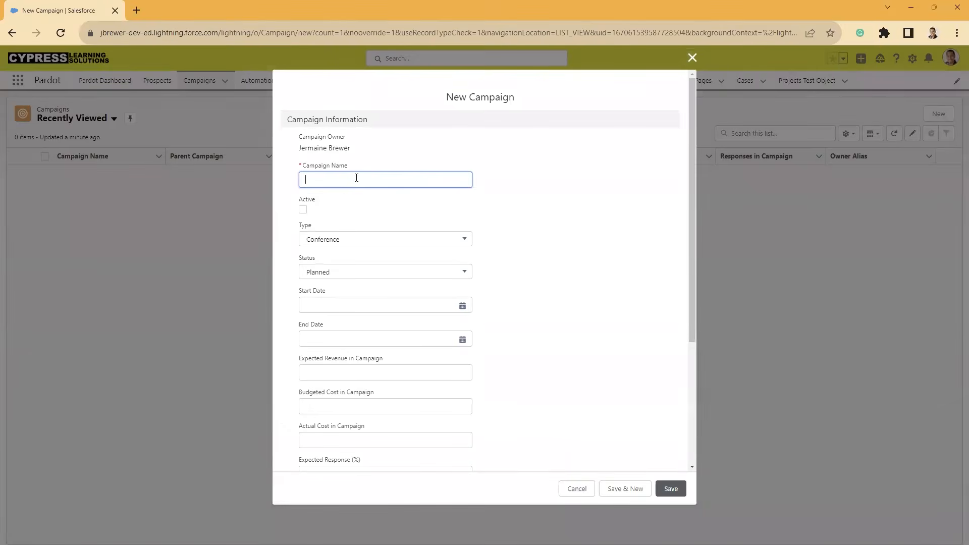
pyautogui.write('Test Campaign')
pyautogui.click(304, 210)
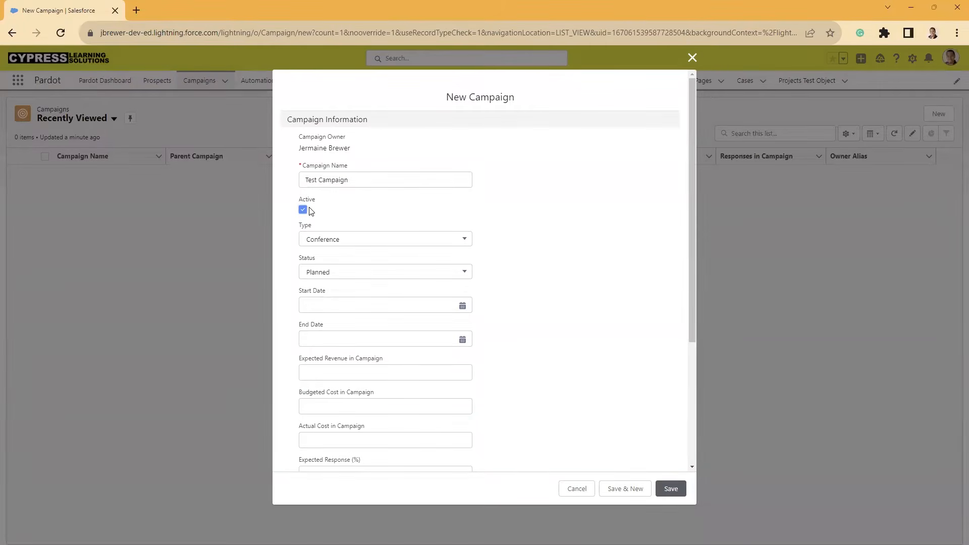
pyautogui.click(337, 239)
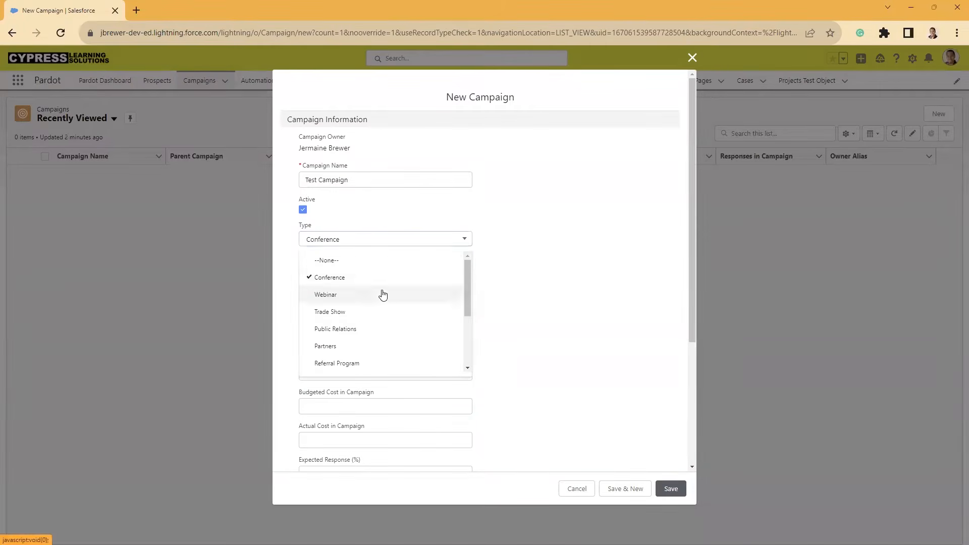
pyautogui.scroll(-2, 382, 296)
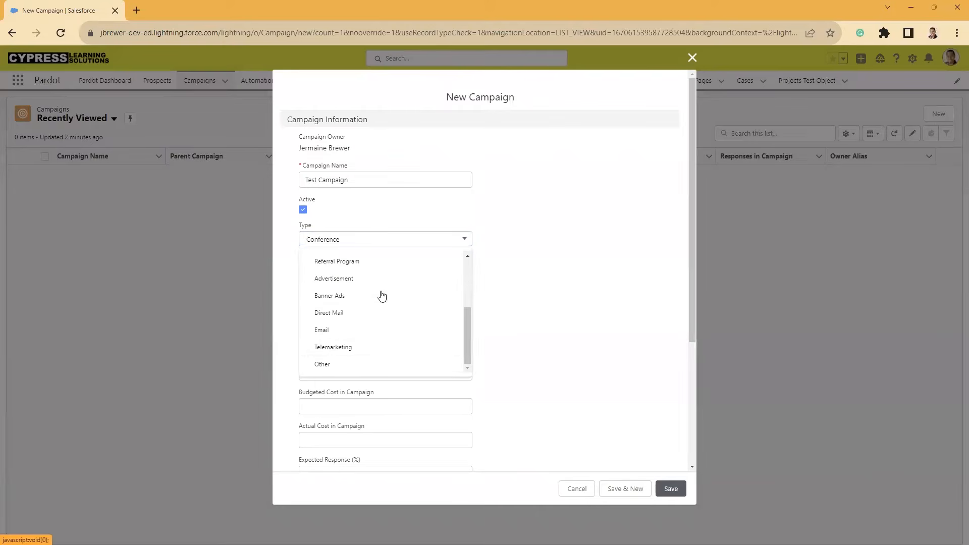
pyautogui.click(322, 364)
# Step: Set the new campaign's status to In Progress
pyautogui.click(355, 273)
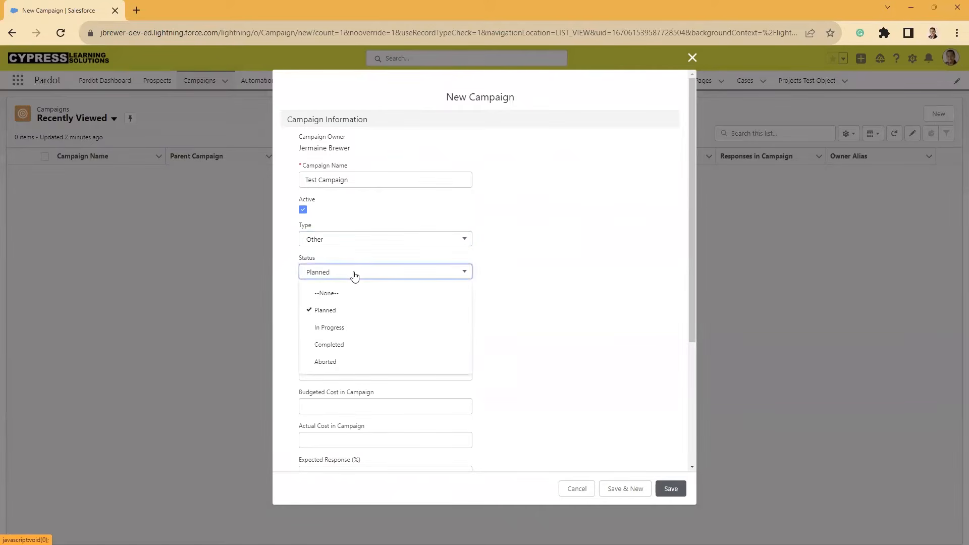
pyautogui.click(334, 329)
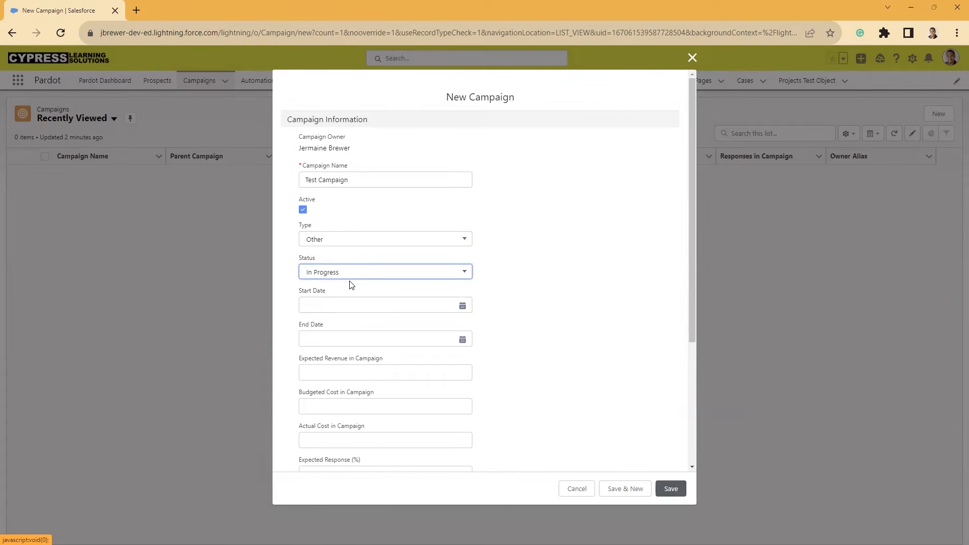
pyautogui.click(323, 277)
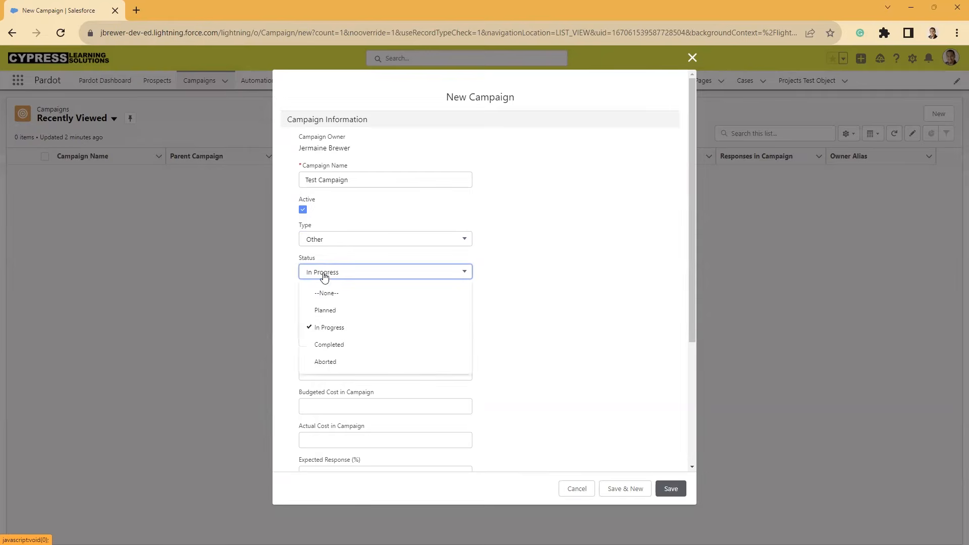
pyautogui.click(336, 329)
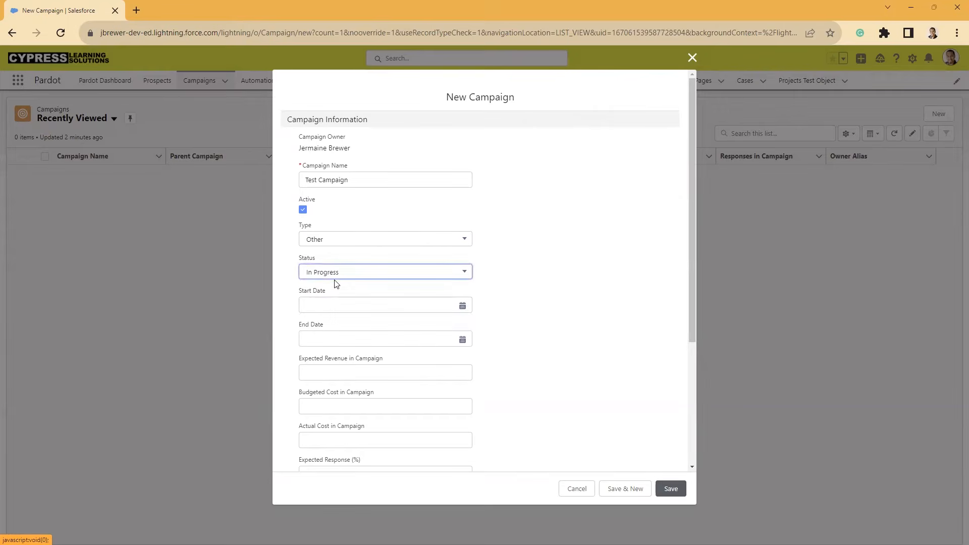
# Step: Set the campaign's start date to 12/9/2022, leave the description empty and save the campaign
pyautogui.click(331, 305)
pyautogui.click(411, 359)
pyautogui.scroll(-4, 583, 328)
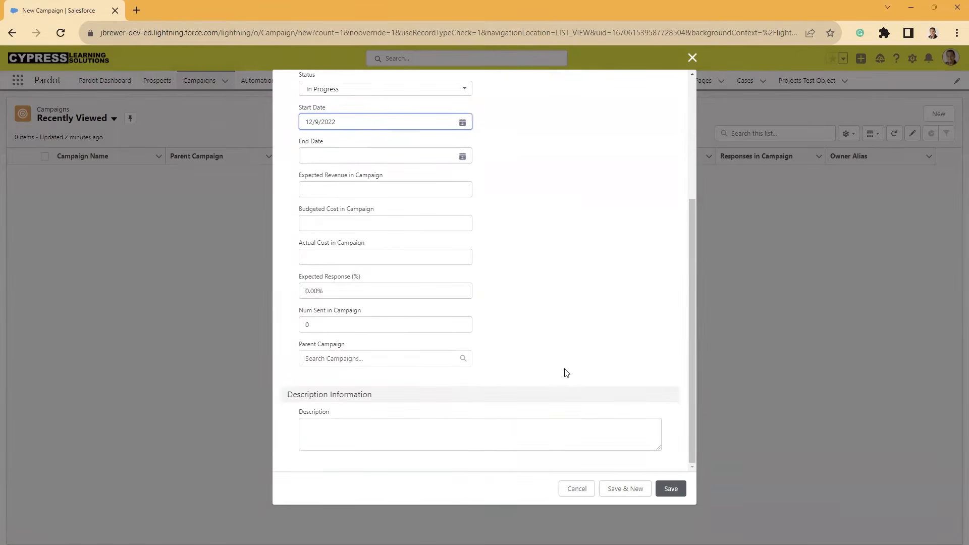
pyautogui.click(326, 426)
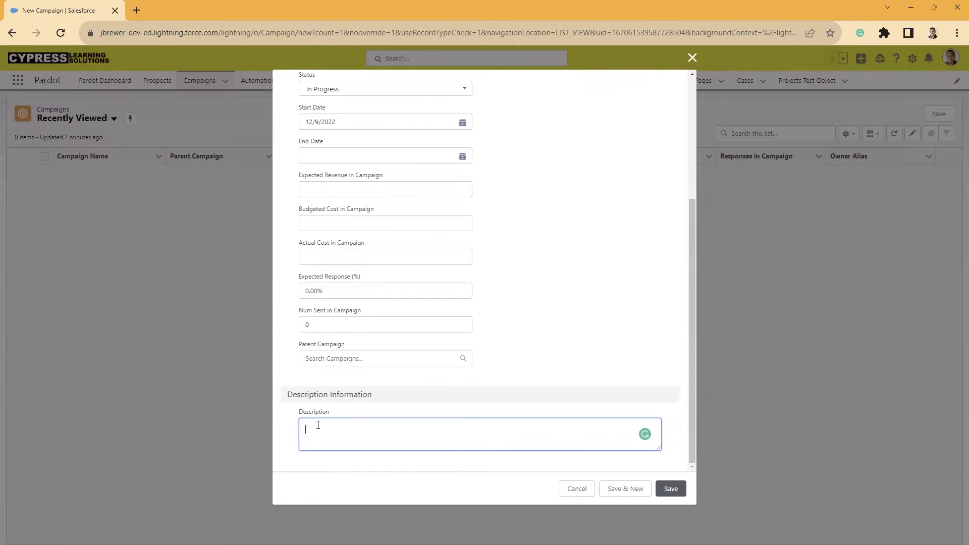
pyautogui.click(671, 488)
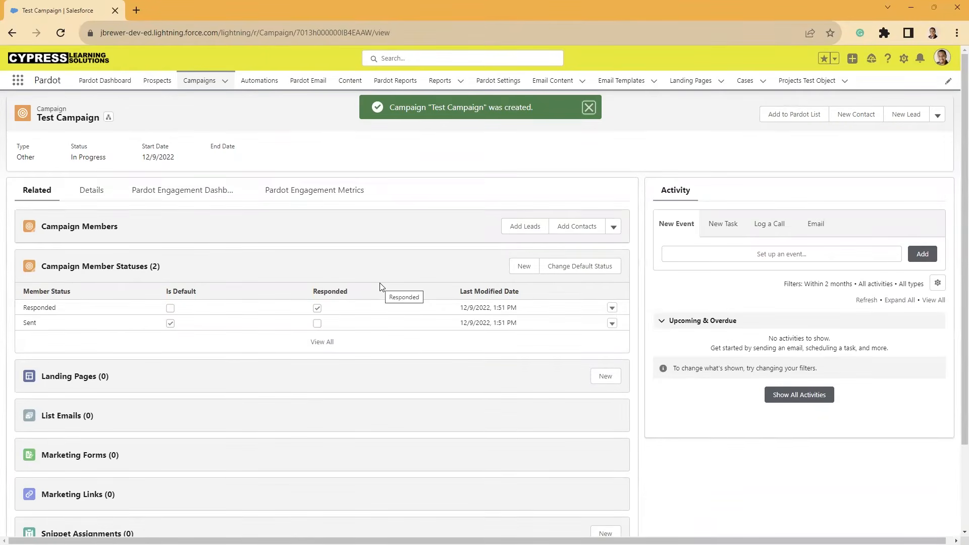
pyautogui.scroll(-1, 76, 369)
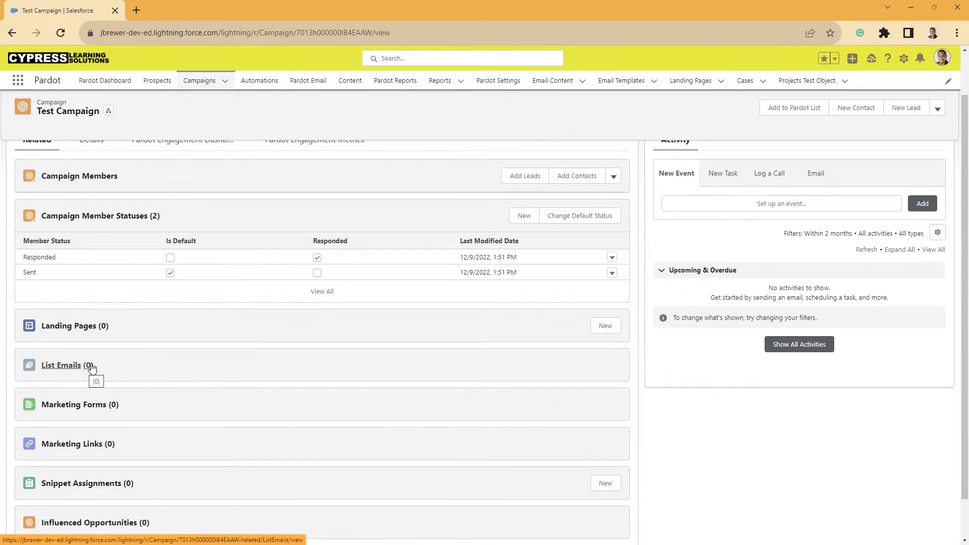
pyautogui.scroll(1, 168, 369)
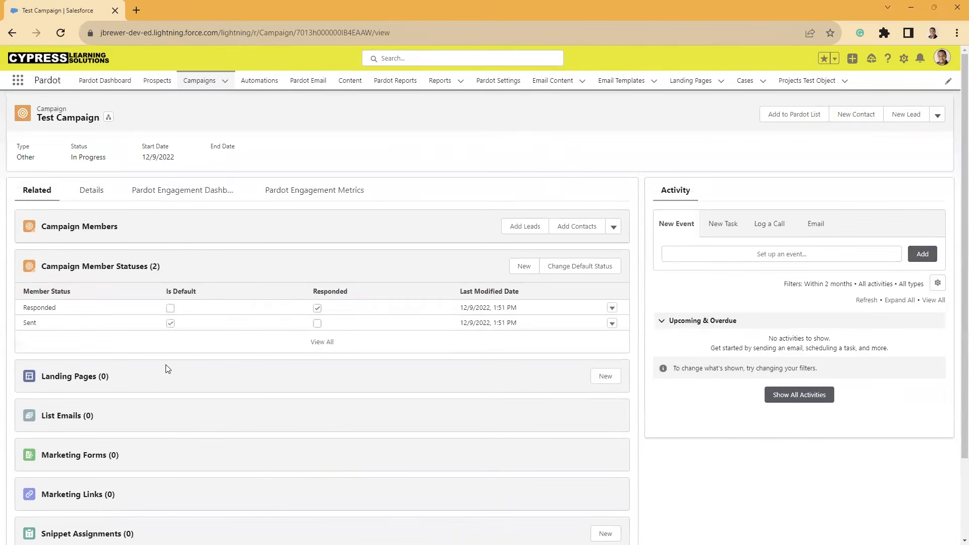
# Step: Start a new Pardot prospect and enter the prospect's first name, last name and email address
pyautogui.click(154, 82)
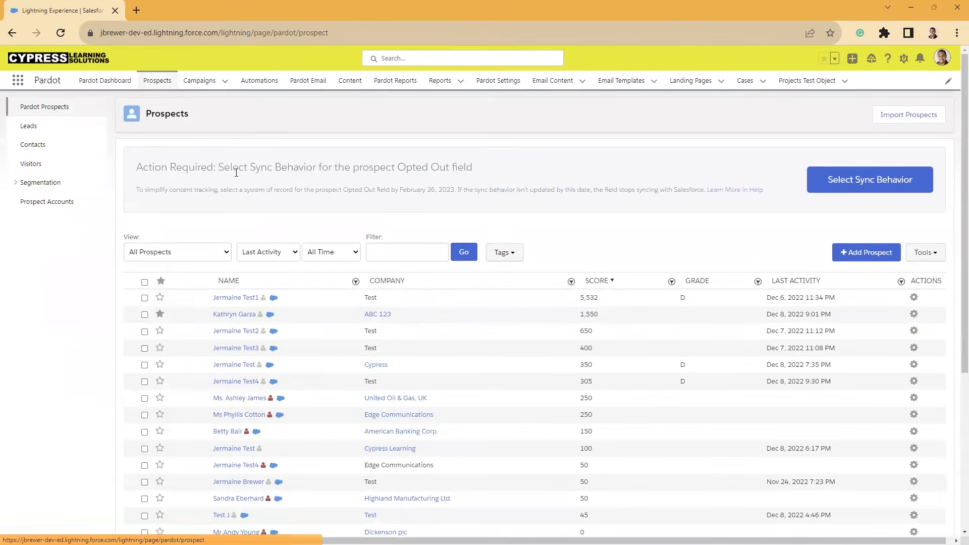
pyautogui.click(865, 252)
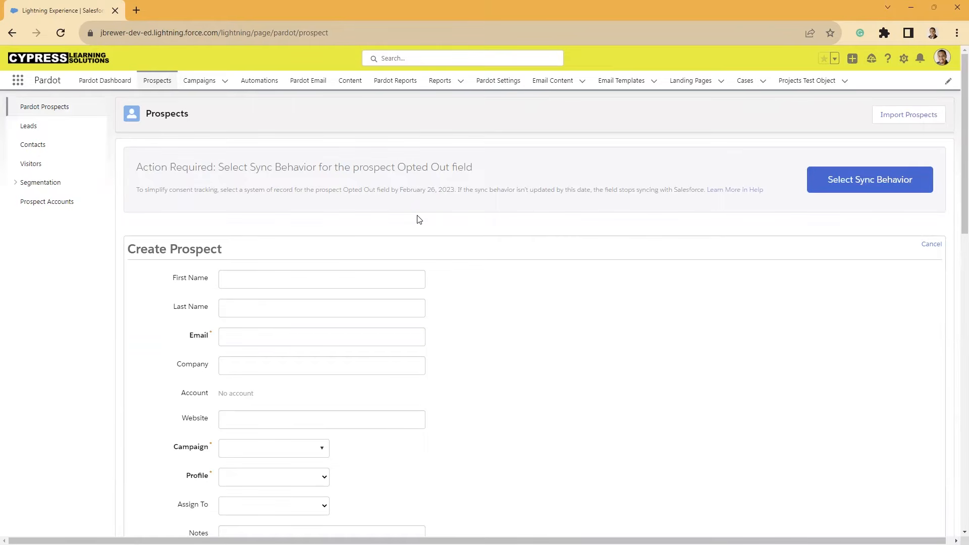
pyautogui.click(258, 279)
pyautogui.click(519, 256)
pyautogui.click(237, 282)
pyautogui.write('TEmm')
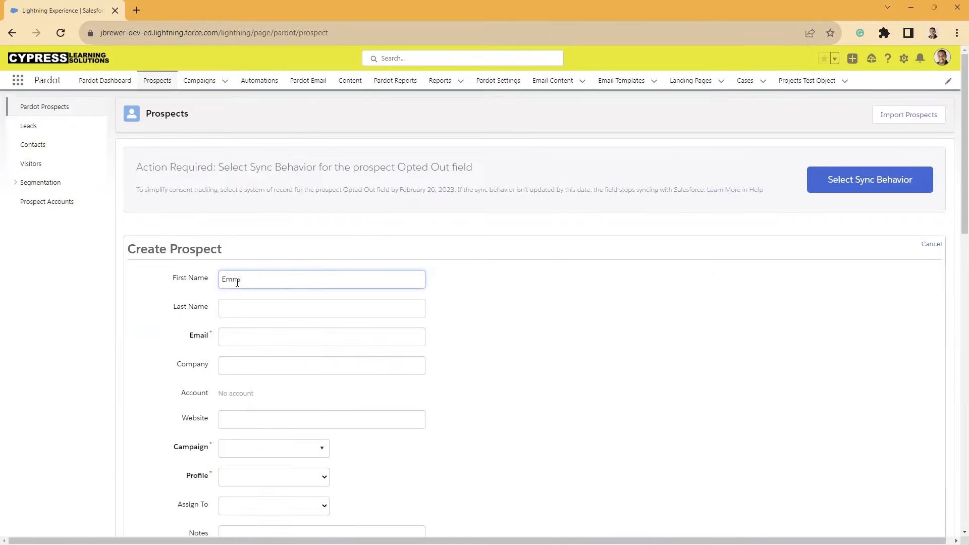
pyautogui.write('ailail')
pyautogui.press('Tab')
pyautogui.write('Test')
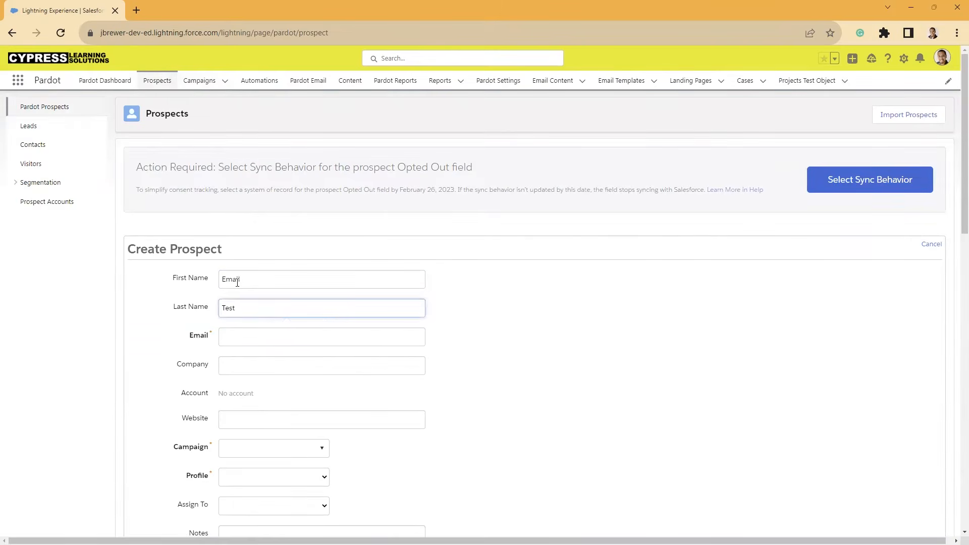
pyautogui.press('Tab')
pyautogui.write('email@test.com')
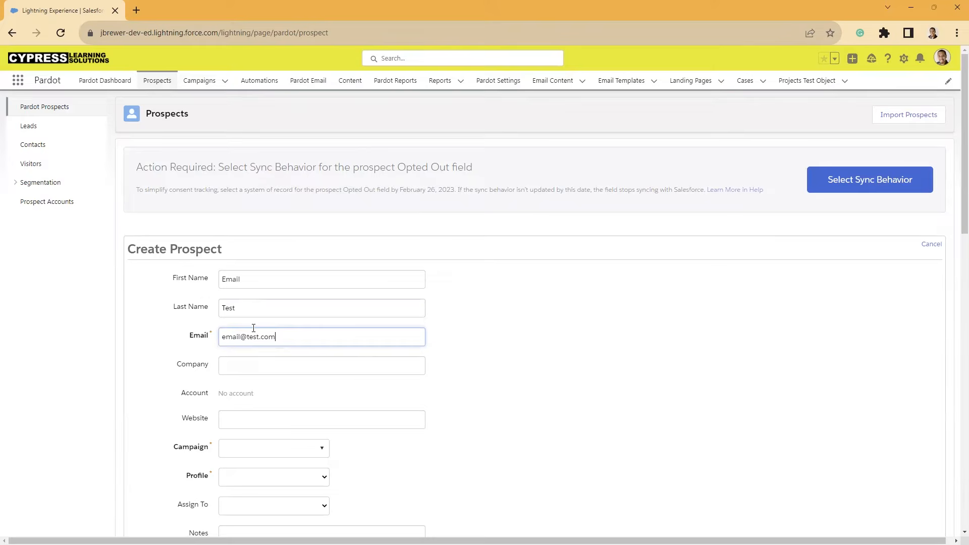
# Step: Assign the new prospect to the Salesforce Sync campaign and set its profile to Default
pyautogui.scroll(-1, 253, 328)
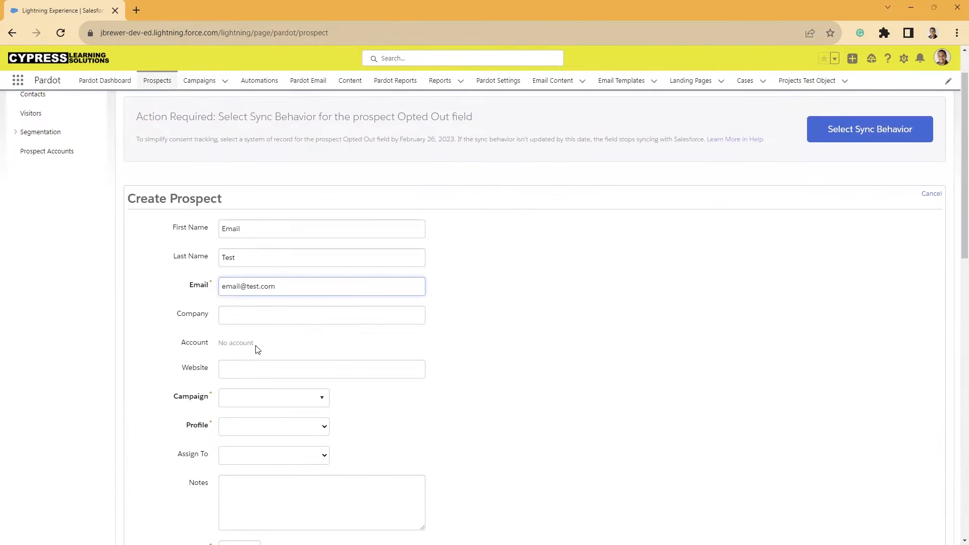
pyautogui.click(237, 397)
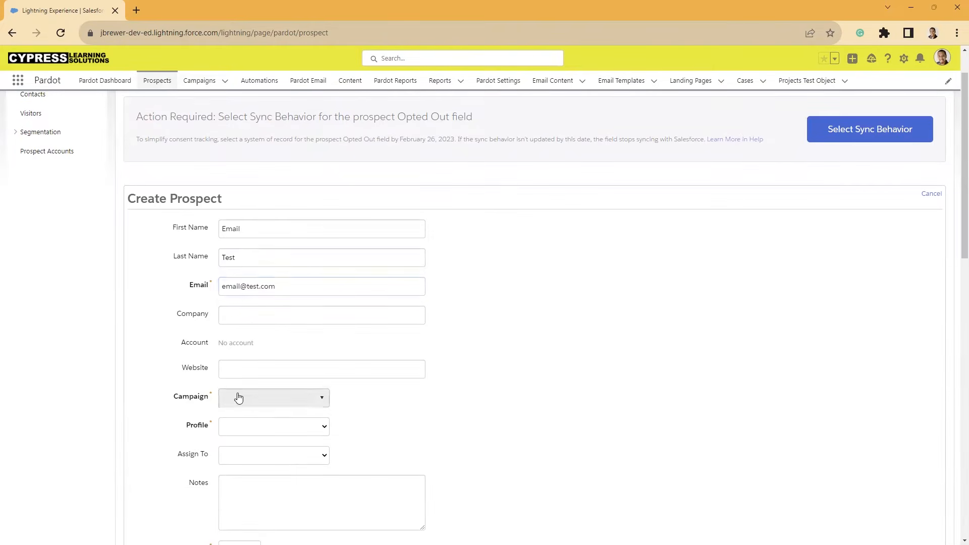
pyautogui.scroll(-1, 249, 460)
pyautogui.scroll(-3, 250, 458)
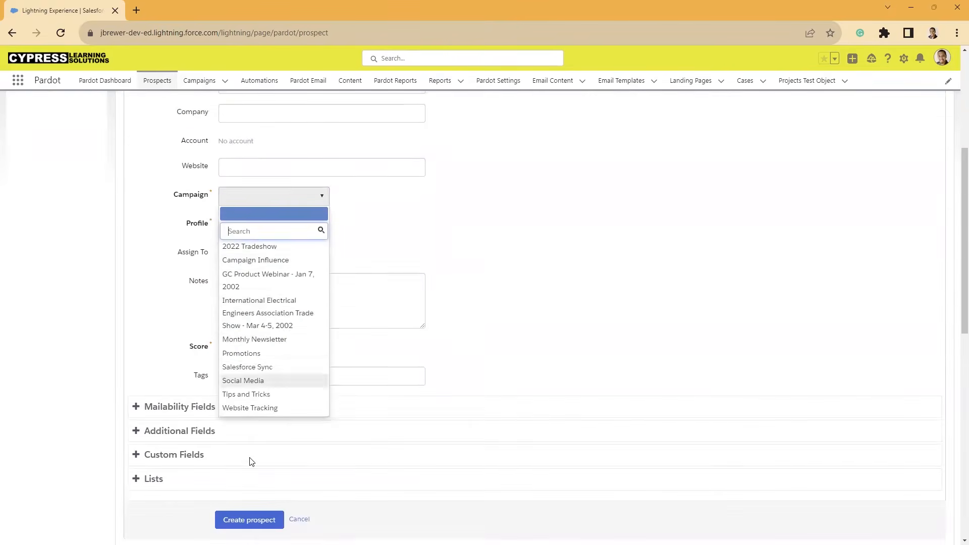
pyautogui.click(251, 366)
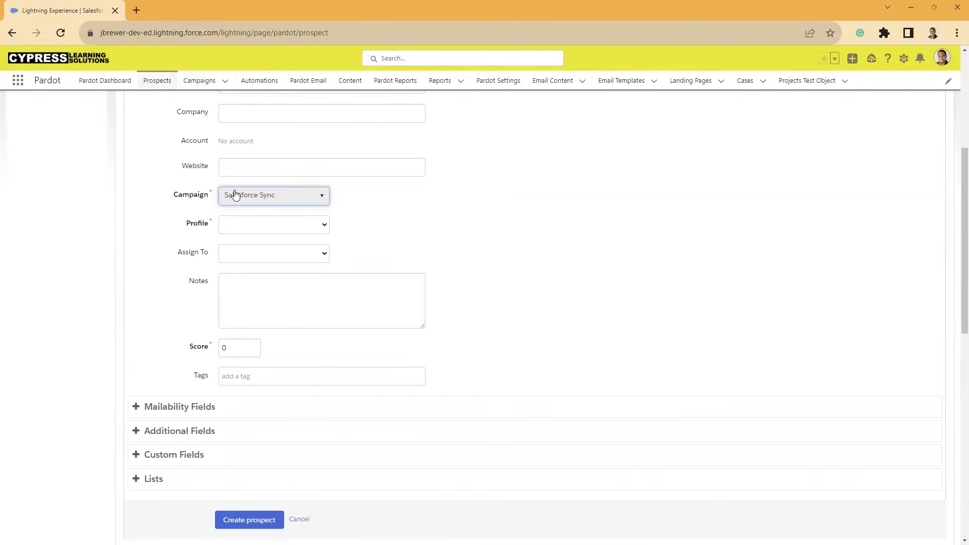
pyautogui.click(226, 226)
pyautogui.click(231, 250)
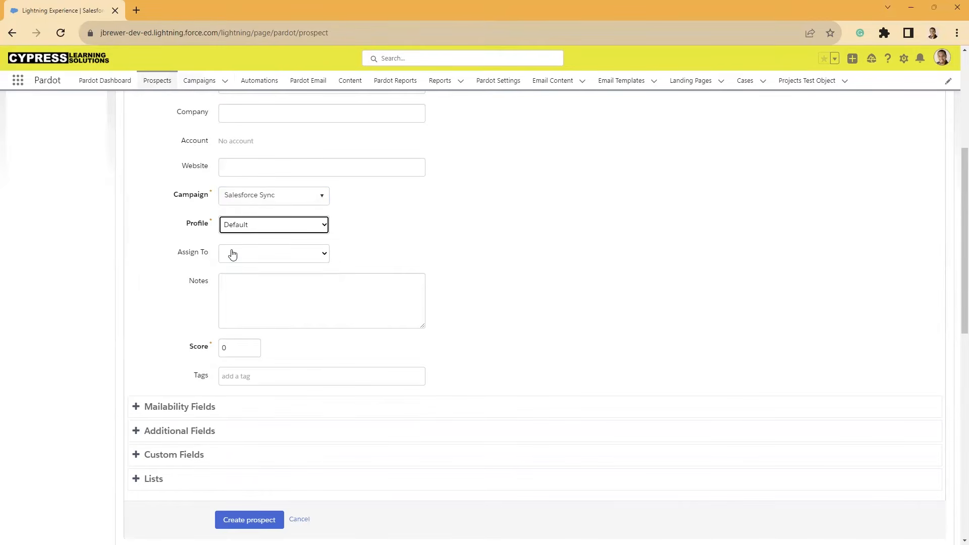
# Step: Add the prospect to the Internal Test List and create the prospect
pyautogui.scroll(-1, 159, 393)
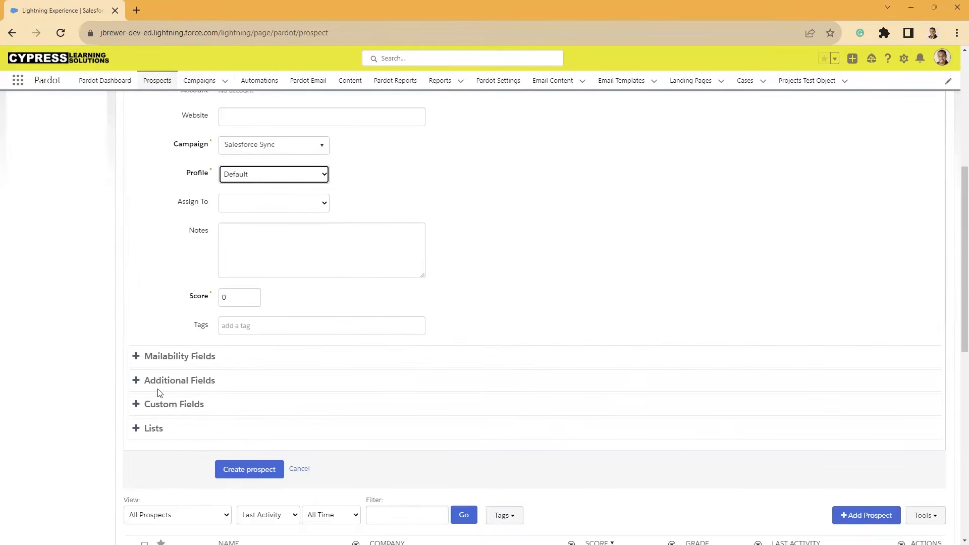
pyautogui.click(136, 429)
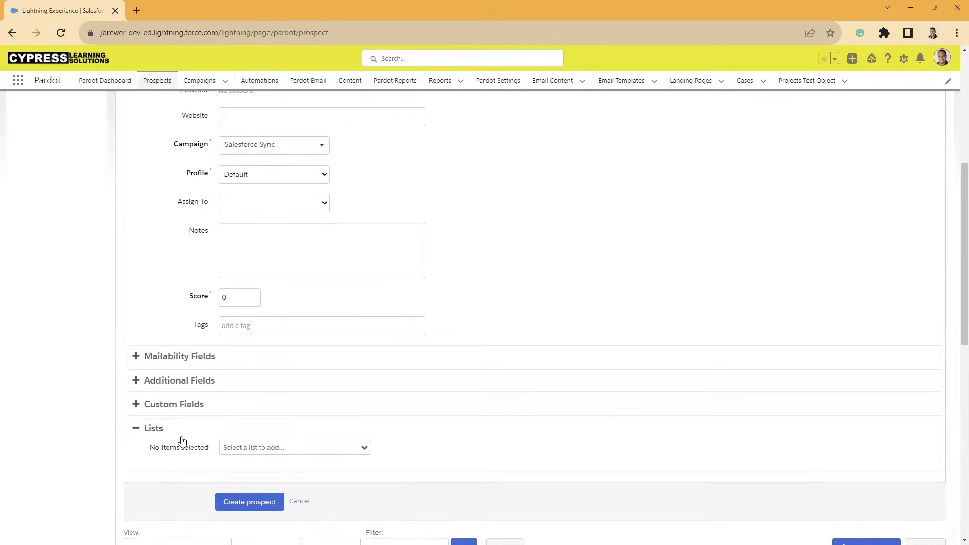
pyautogui.click(271, 447)
pyautogui.click(245, 479)
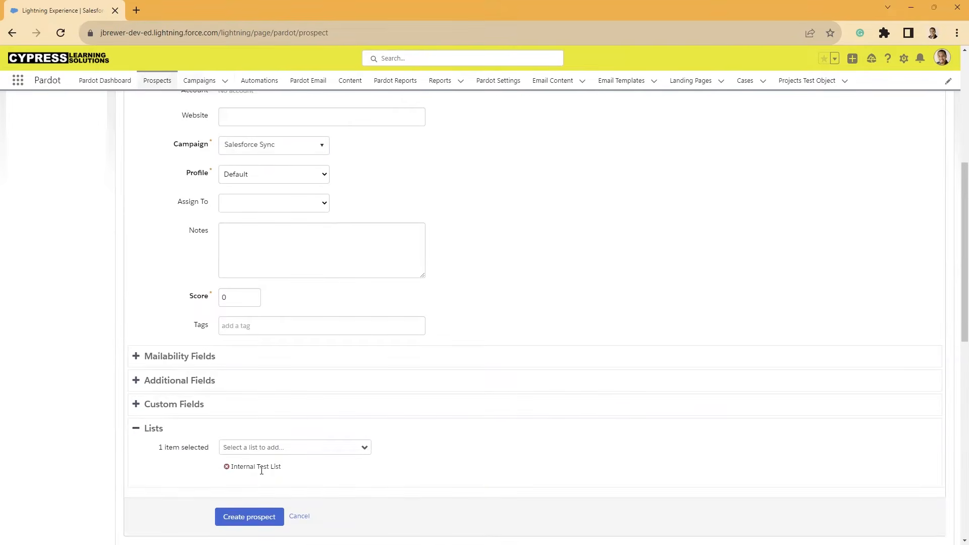
pyautogui.scroll(-1, 248, 462)
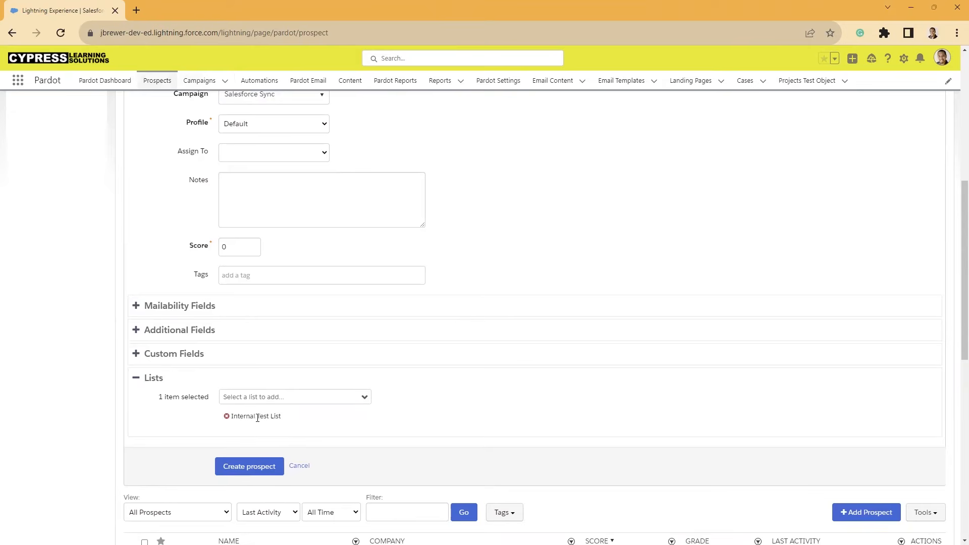
pyautogui.click(238, 467)
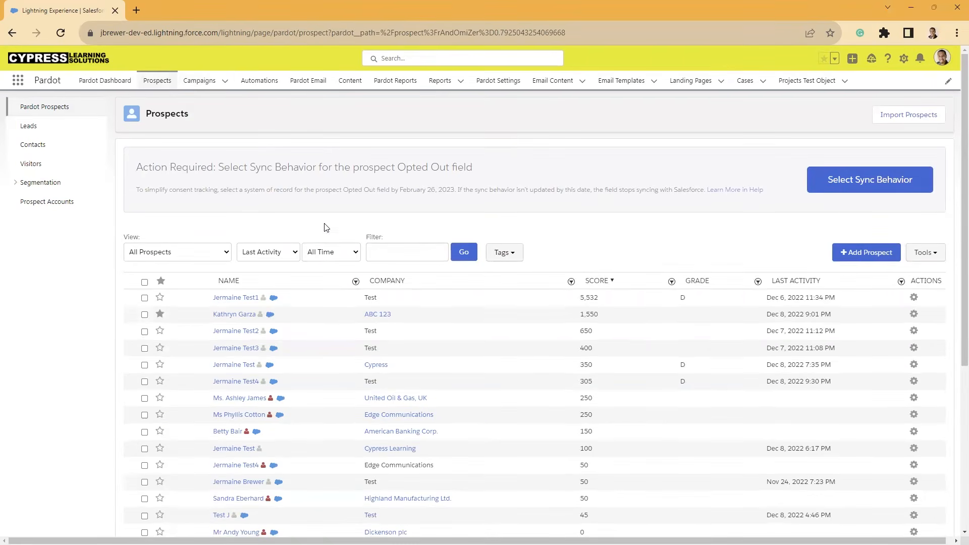
# Step: Open the email templates page of Pardot Email
pyautogui.click(351, 86)
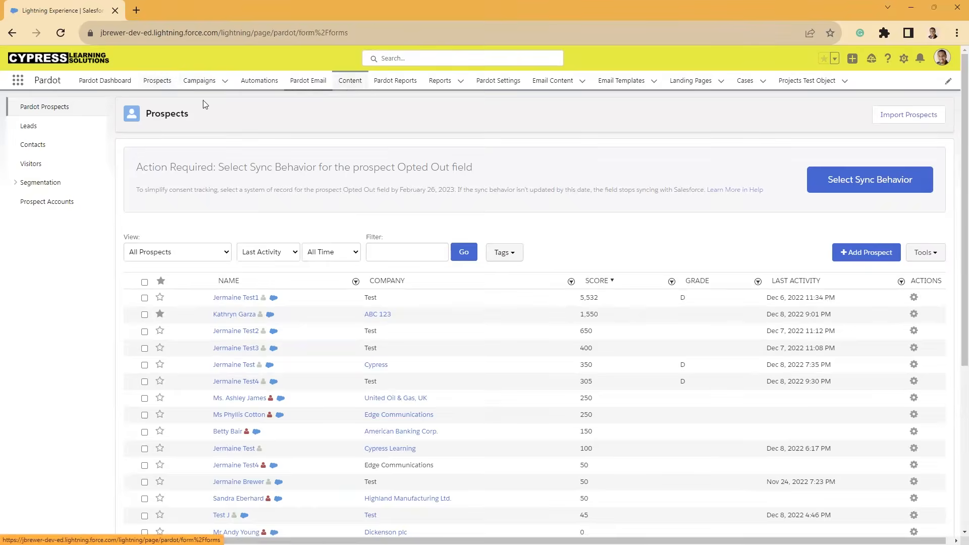
pyautogui.click(295, 86)
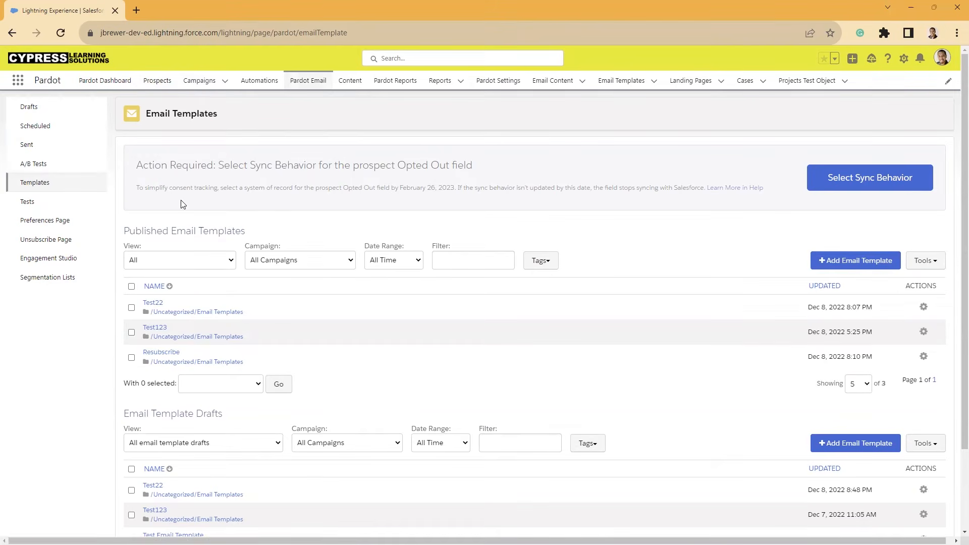
pyautogui.doubleClick(154, 232)
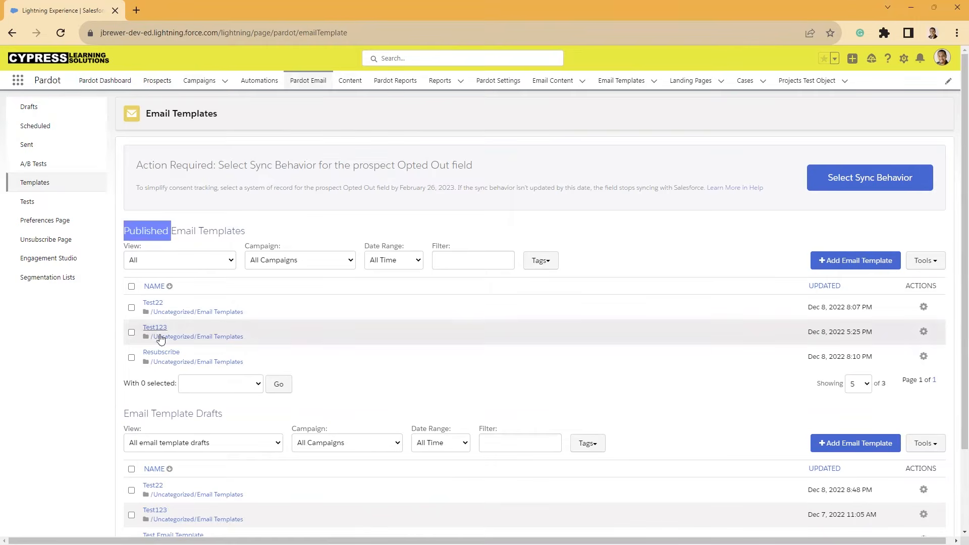
pyautogui.doubleClick(203, 415)
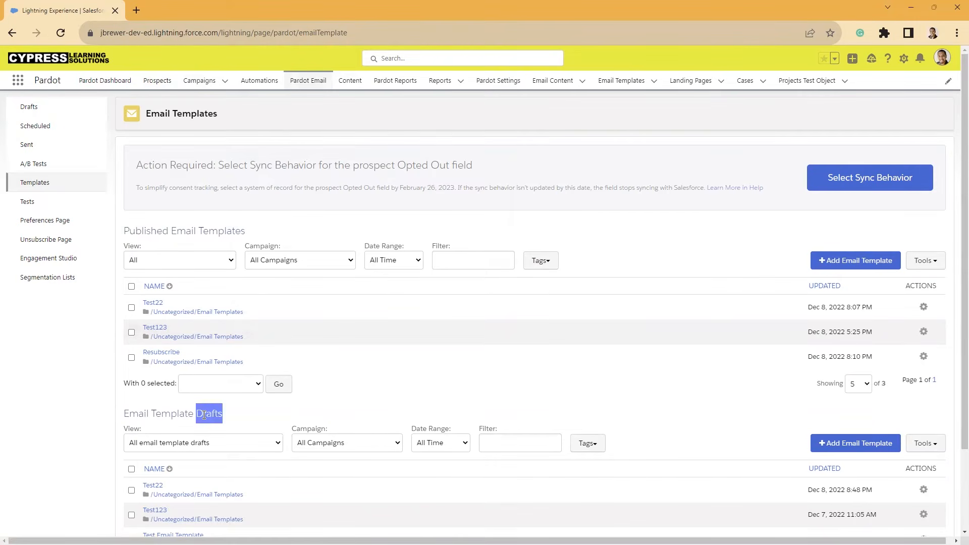
pyautogui.doubleClick(146, 232)
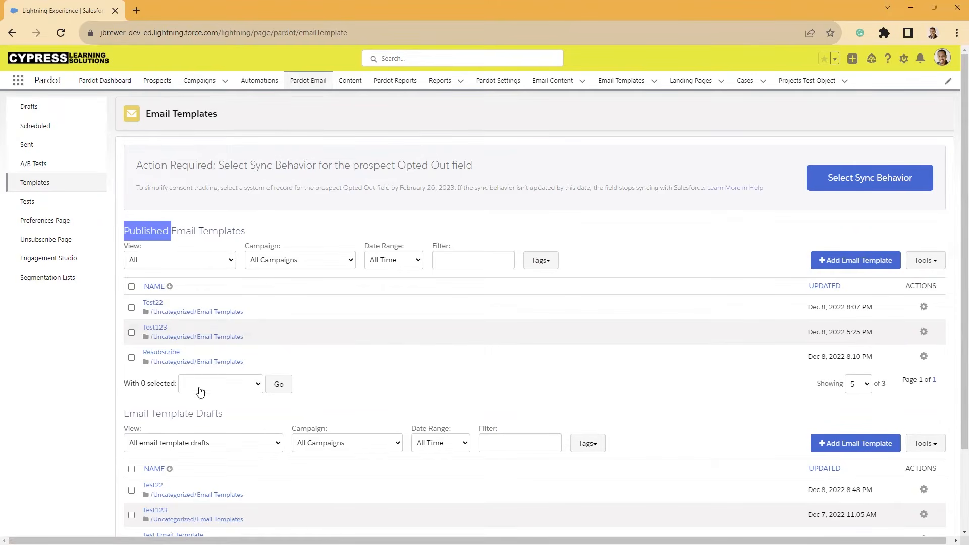
pyautogui.doubleClick(206, 417)
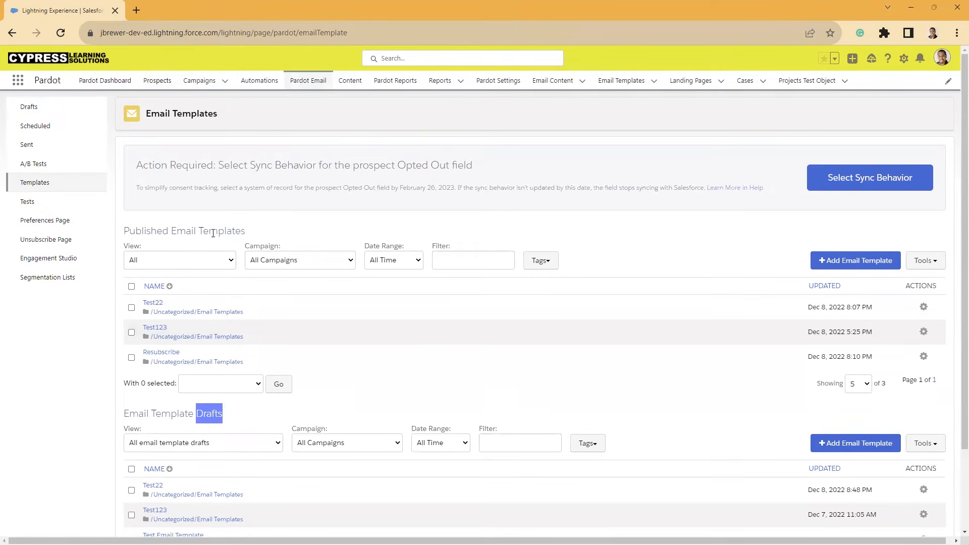
pyautogui.click(390, 399)
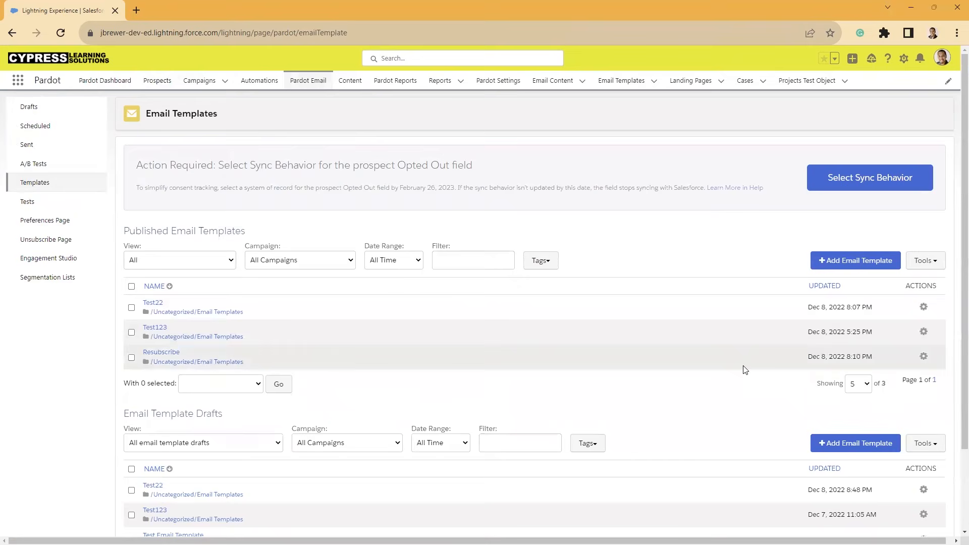
# Step: Start a new published email template and name it Test Email Demo
pyautogui.click(853, 261)
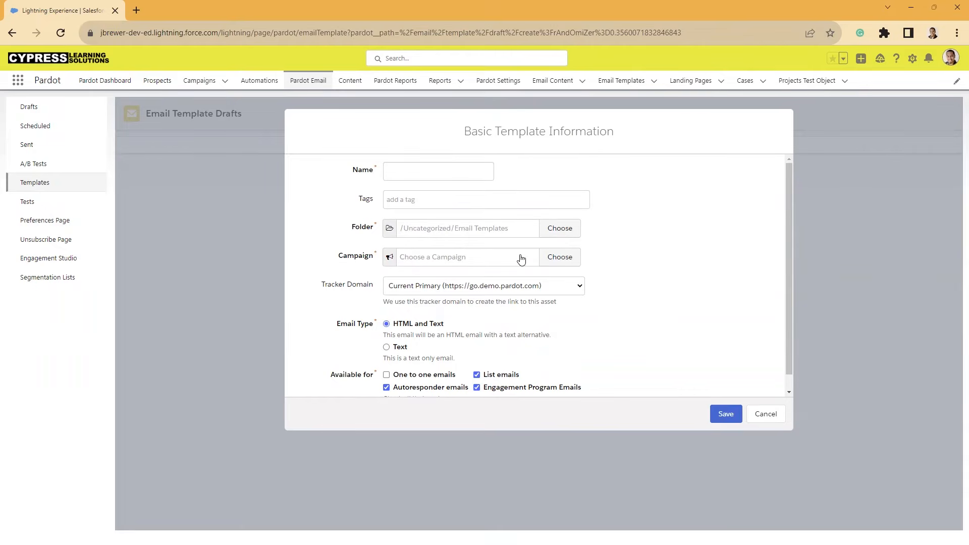
pyautogui.click(560, 258)
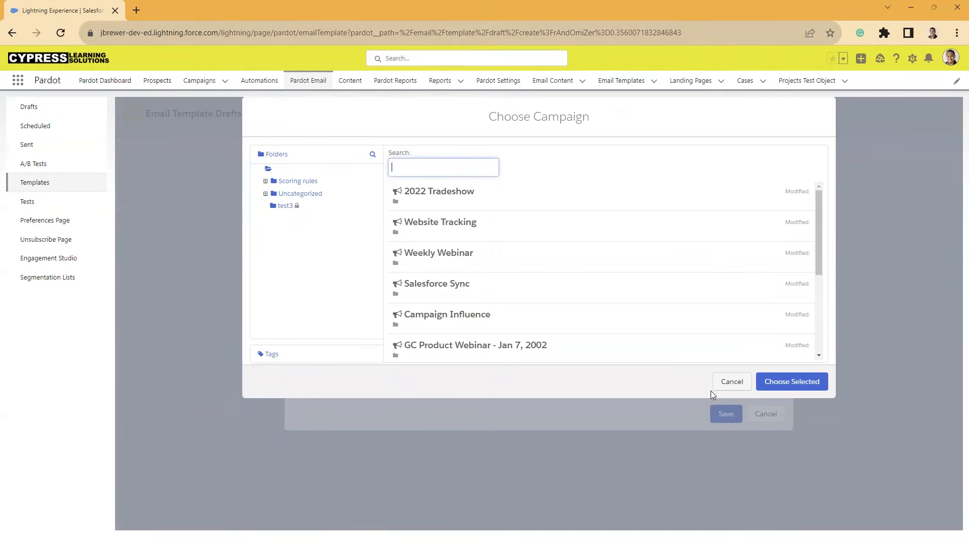
pyautogui.click(721, 382)
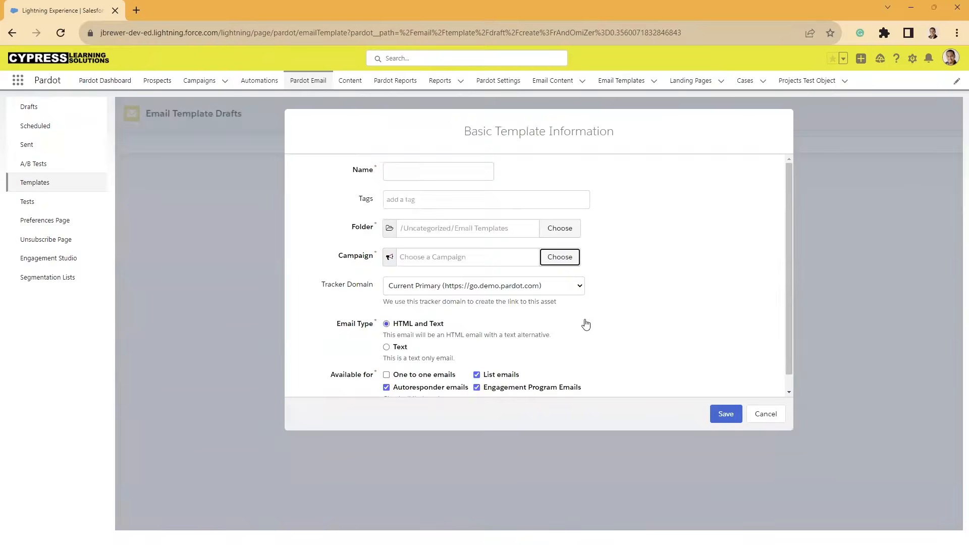
pyautogui.click(416, 168)
pyautogui.write('T')
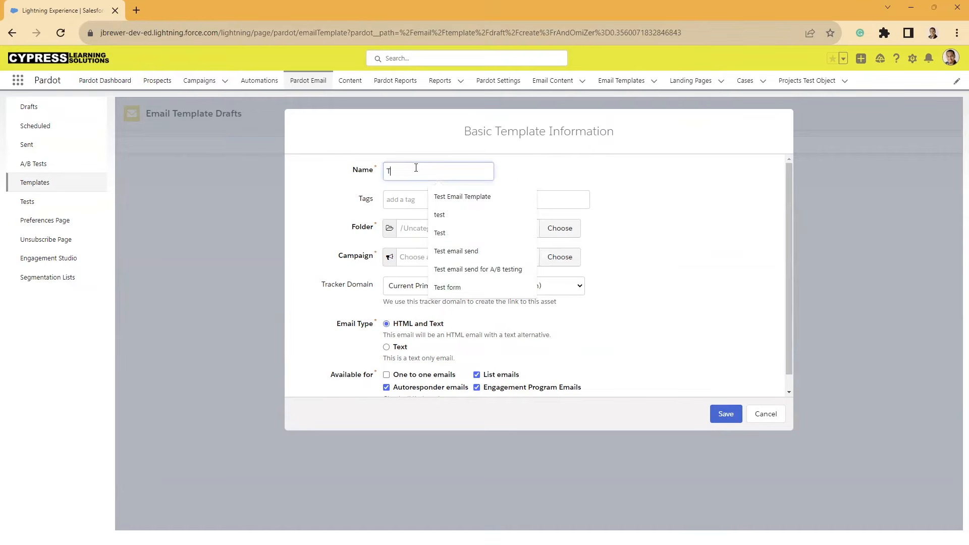
pyautogui.write('est Email Demo')
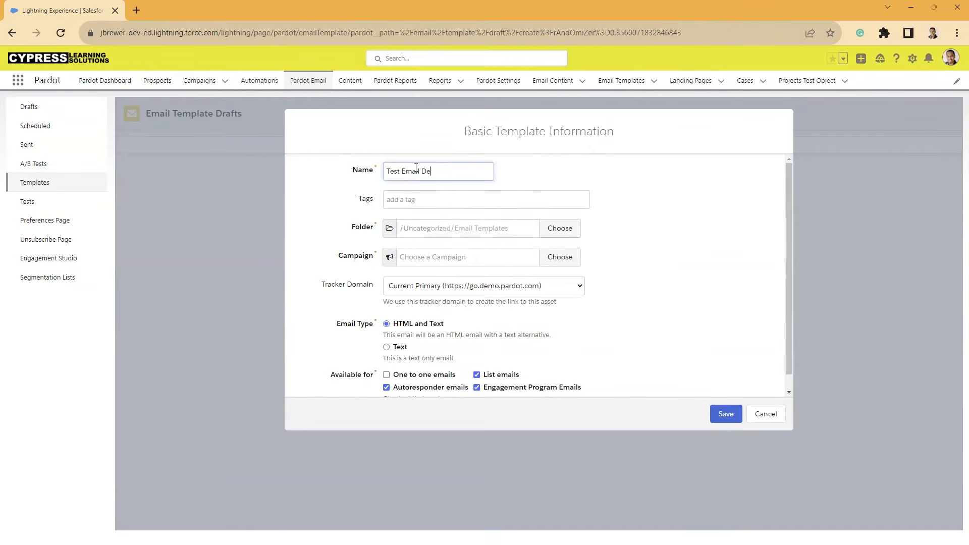
# Step: Create a folder named Test and choose it as the template's folder
pyautogui.click(554, 229)
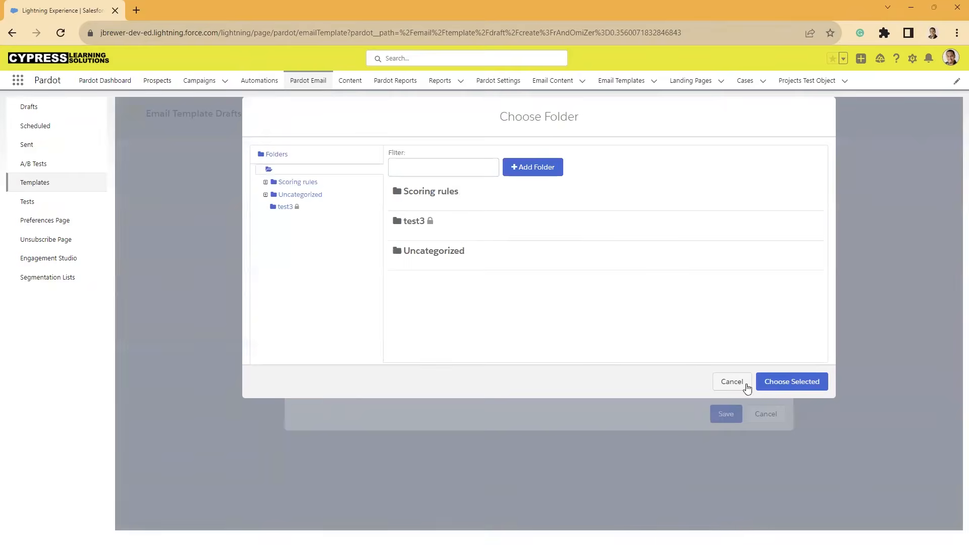
pyautogui.click(732, 381)
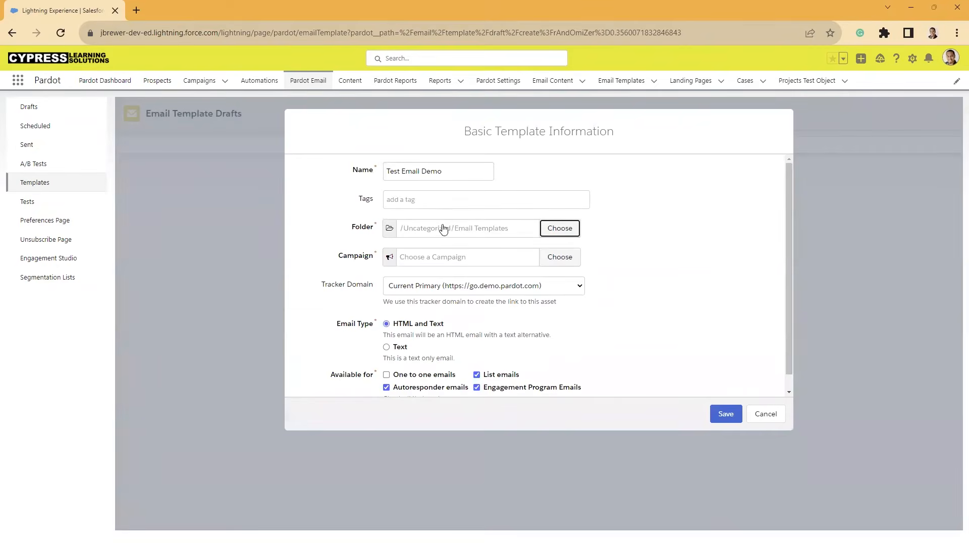
pyautogui.click(550, 229)
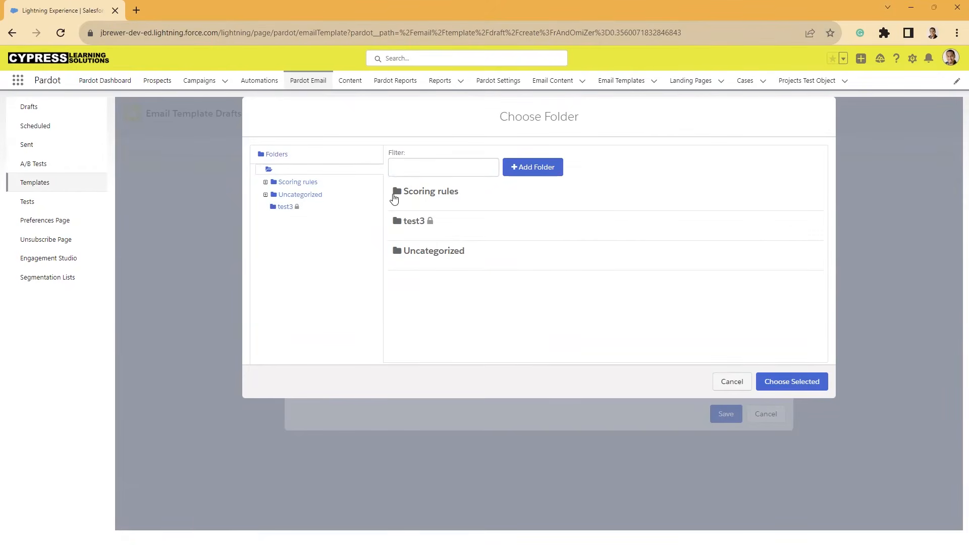
pyautogui.click(532, 167)
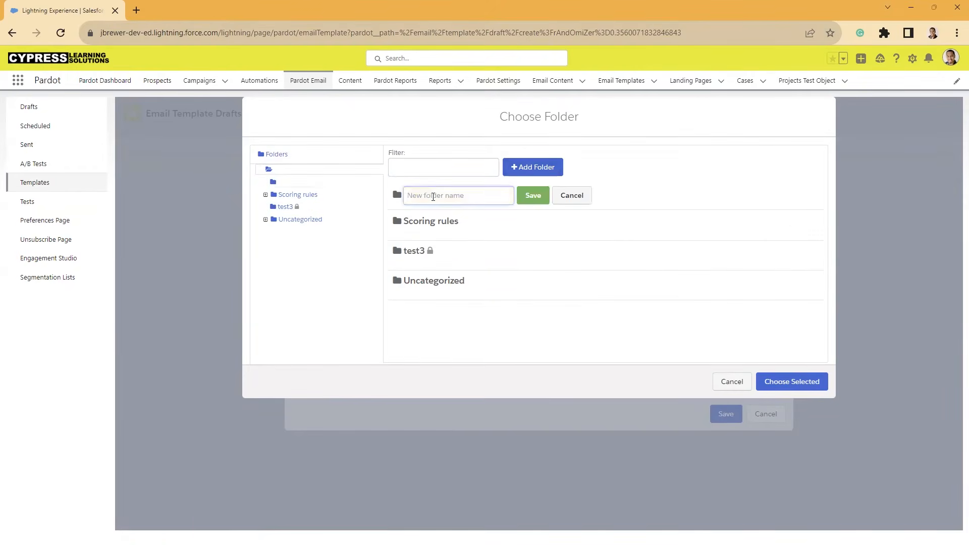
pyautogui.write('Test')
pyautogui.click(533, 196)
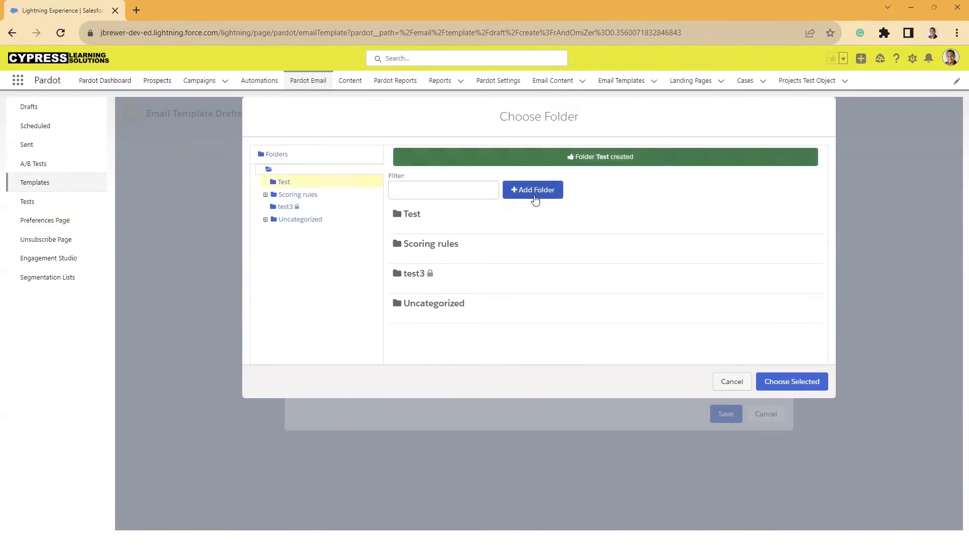
pyautogui.click(409, 217)
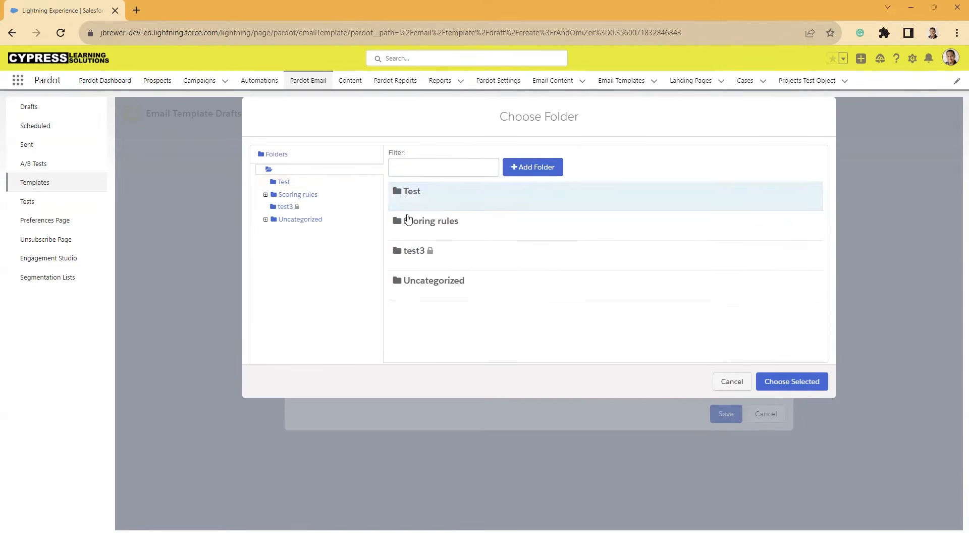
pyautogui.click(786, 380)
pyautogui.click(560, 258)
pyautogui.click(463, 171)
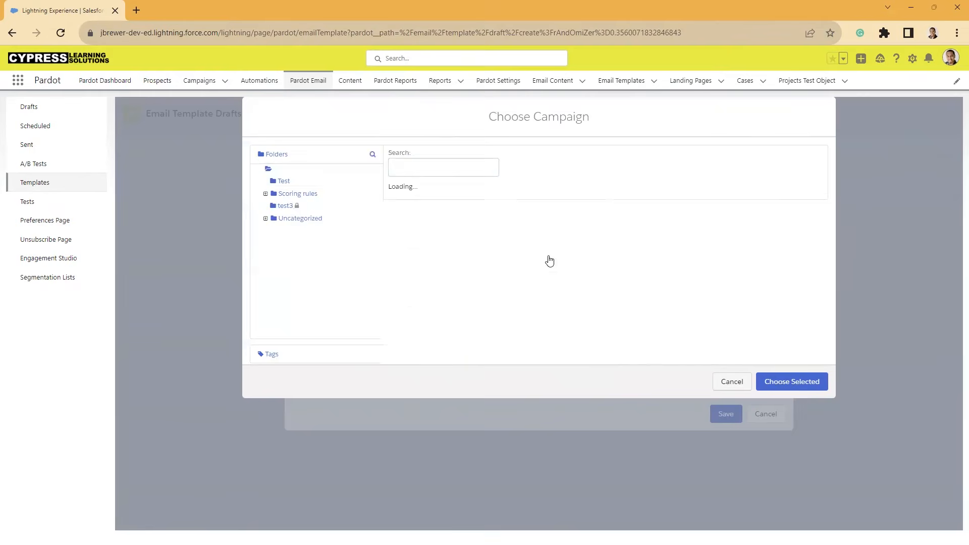
pyautogui.write('te')
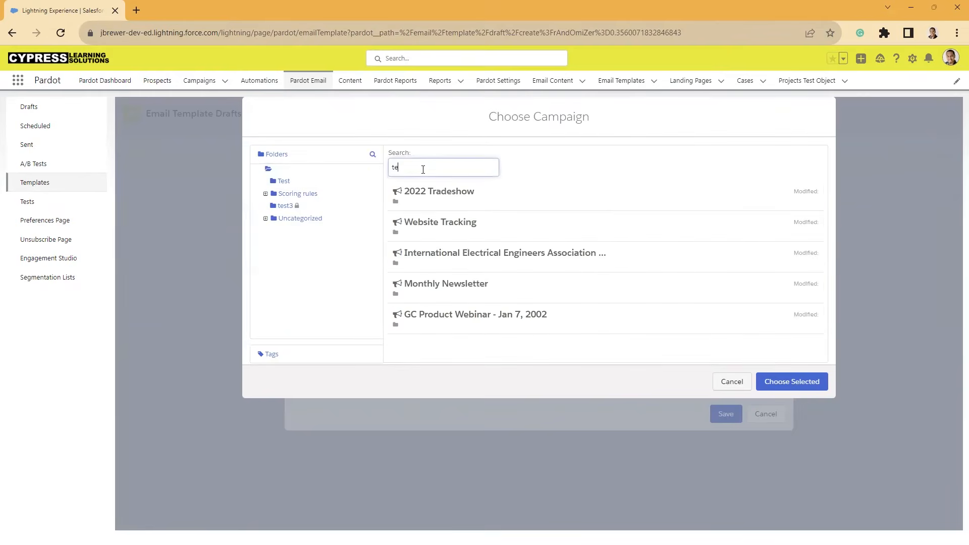
pyautogui.write('st')
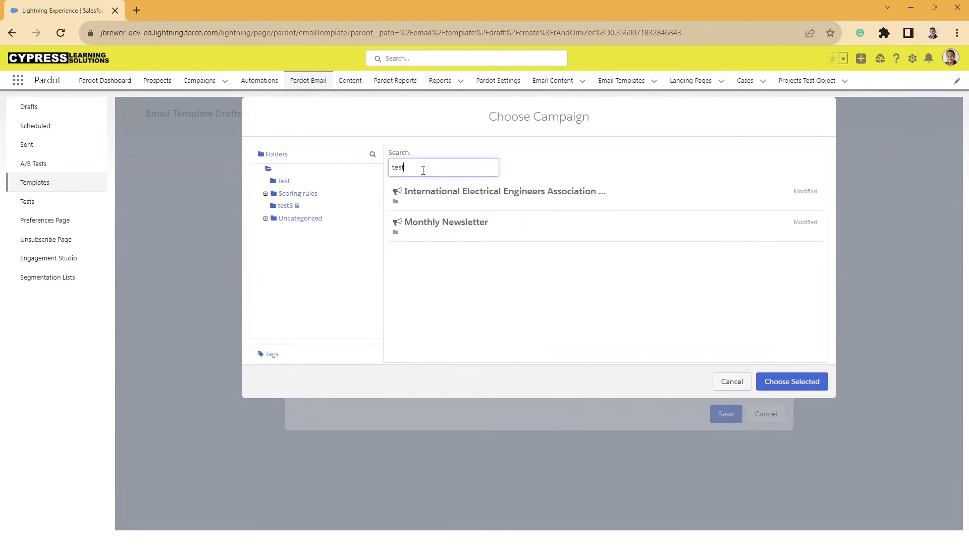
pyautogui.click(727, 381)
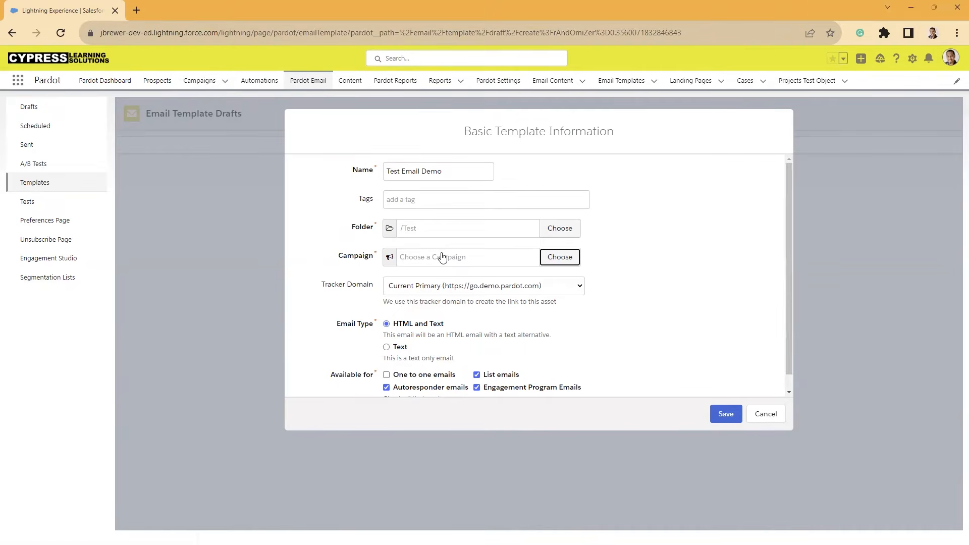
# Step: Clear the "test" campaign search and assign the template to the Website Tracking campaign
pyautogui.click(551, 259)
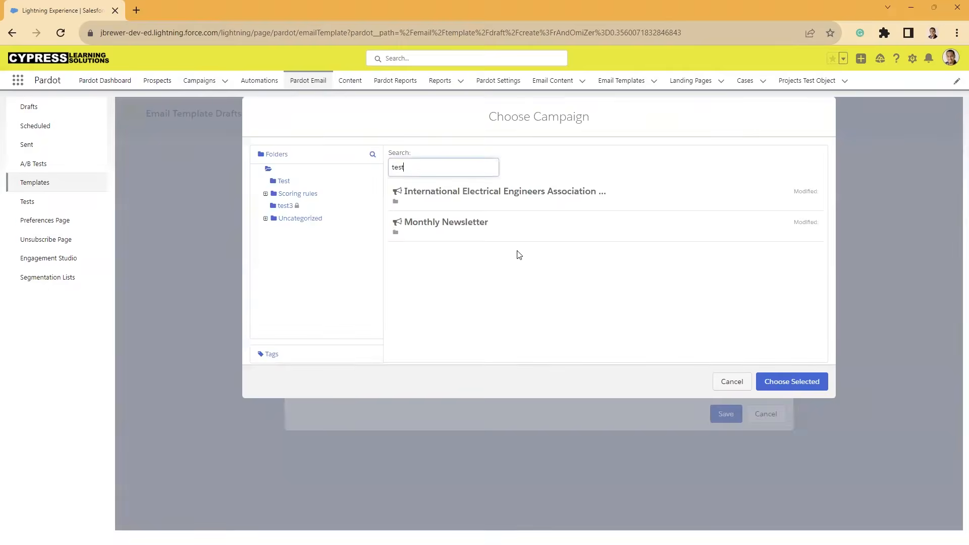
pyautogui.press('BackSpace')
pyautogui.press('BackSpace')
pyautogui.press('BackSpace')
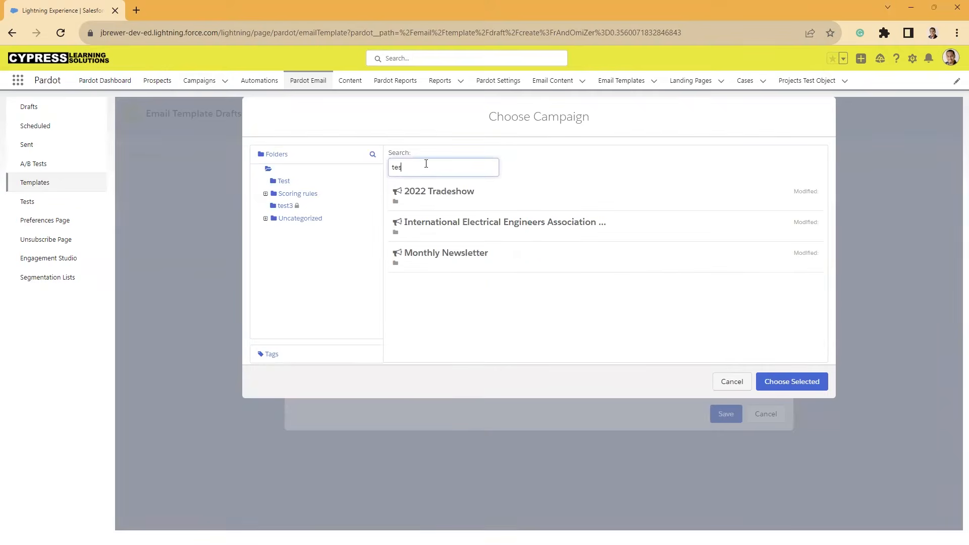
pyautogui.press('BackSpace')
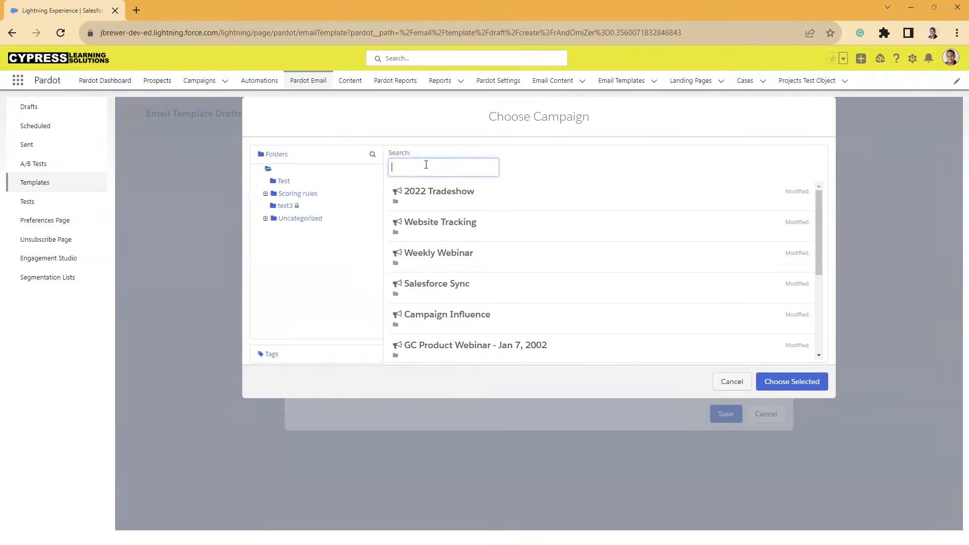
pyautogui.click(439, 228)
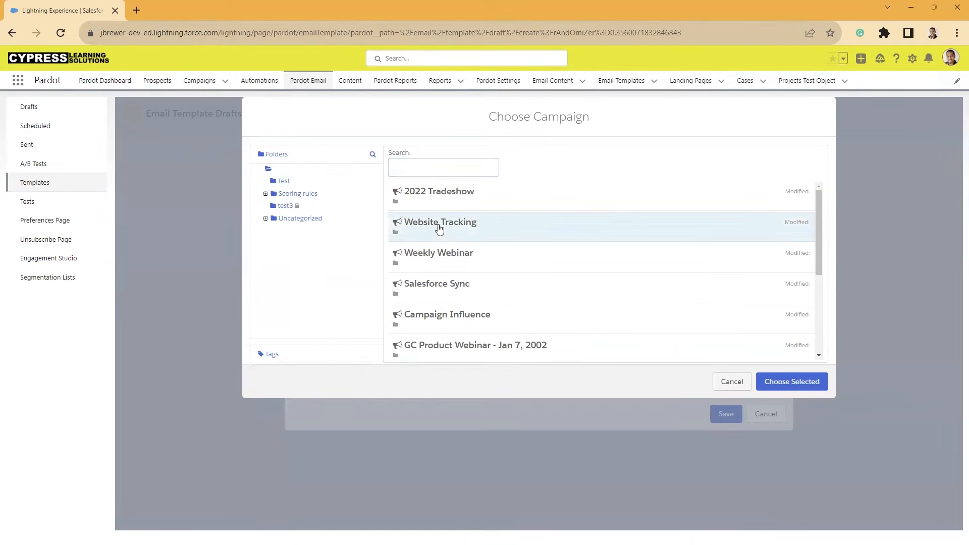
pyautogui.click(779, 384)
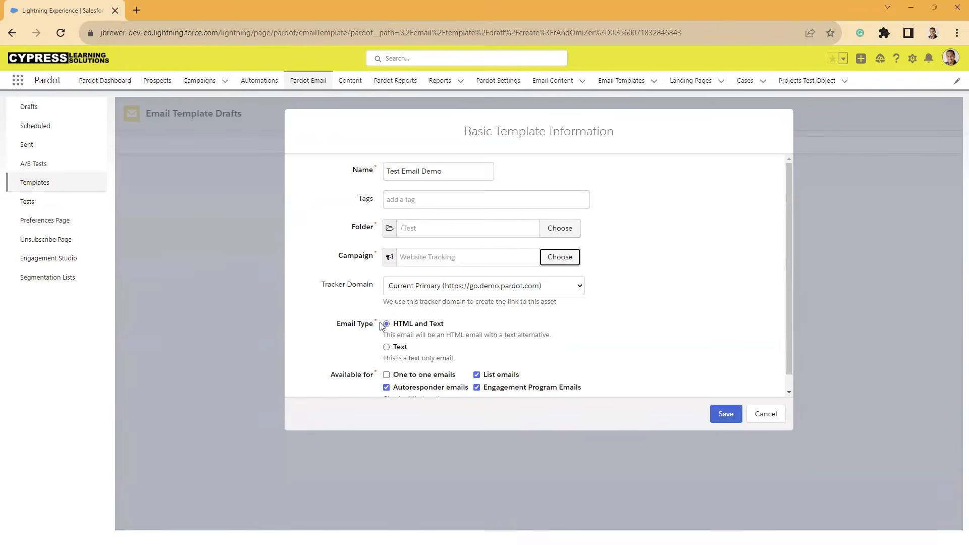
# Step: Review the email type and the One to one emails availability, and save the basic template information
pyautogui.scroll(-1, 382, 325)
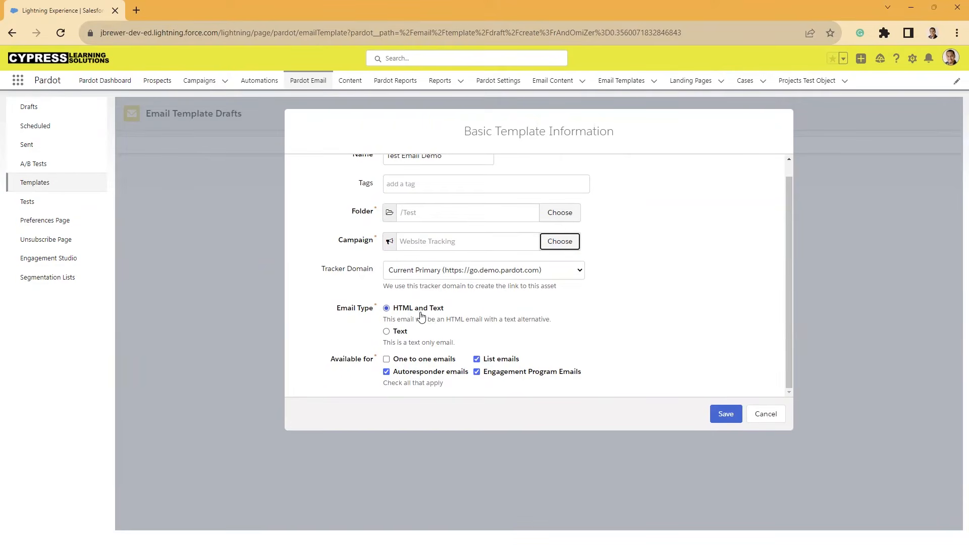
pyautogui.click(387, 359)
pyautogui.click(387, 362)
pyautogui.click(726, 414)
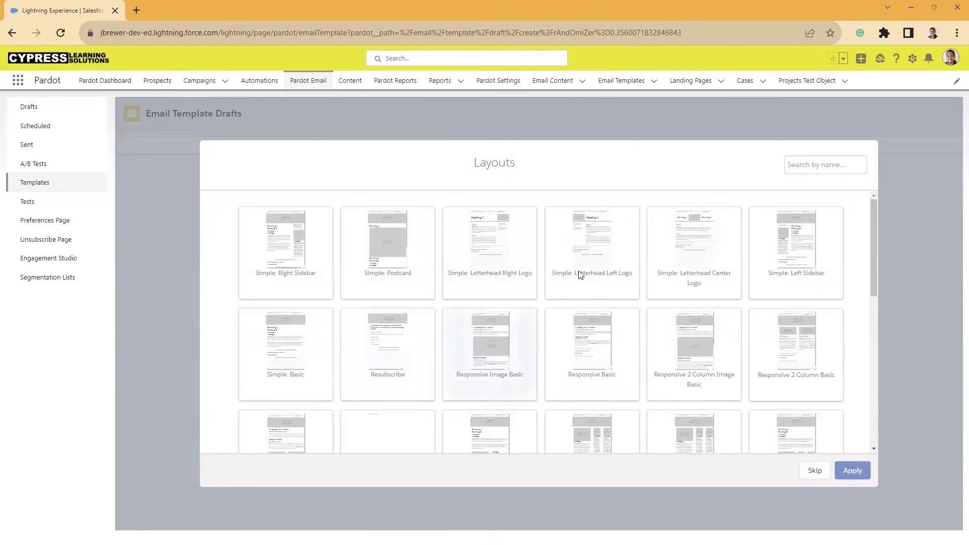
# Step: Browse the available email layouts, filter them by "respo" and clear the filter
pyautogui.scroll(-1, 528, 280)
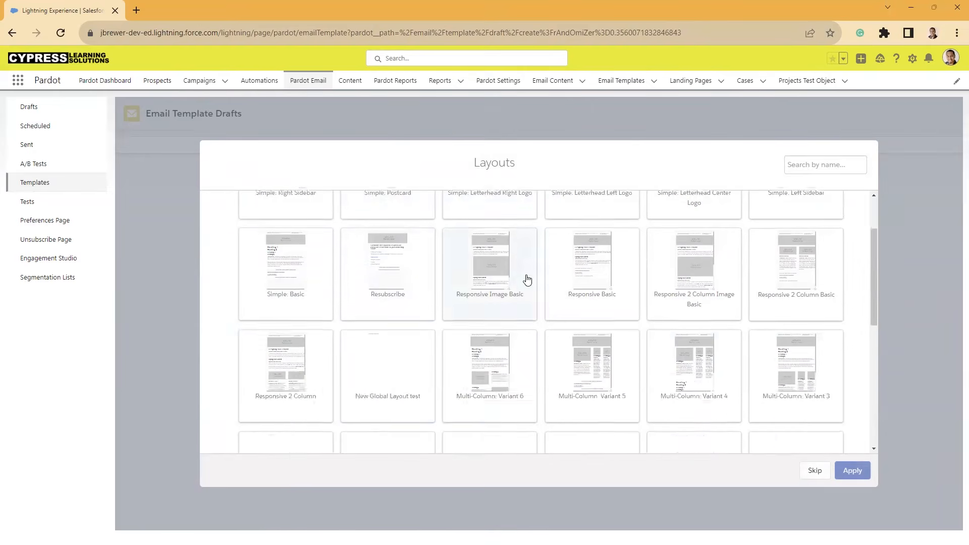
pyautogui.scroll(-6, 528, 281)
pyautogui.scroll(2, 525, 280)
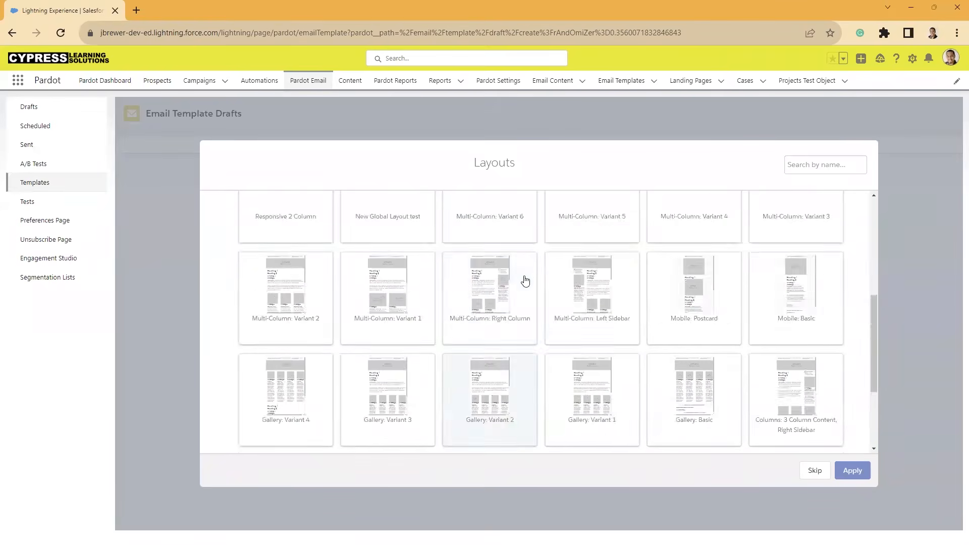
pyautogui.scroll(5, 525, 281)
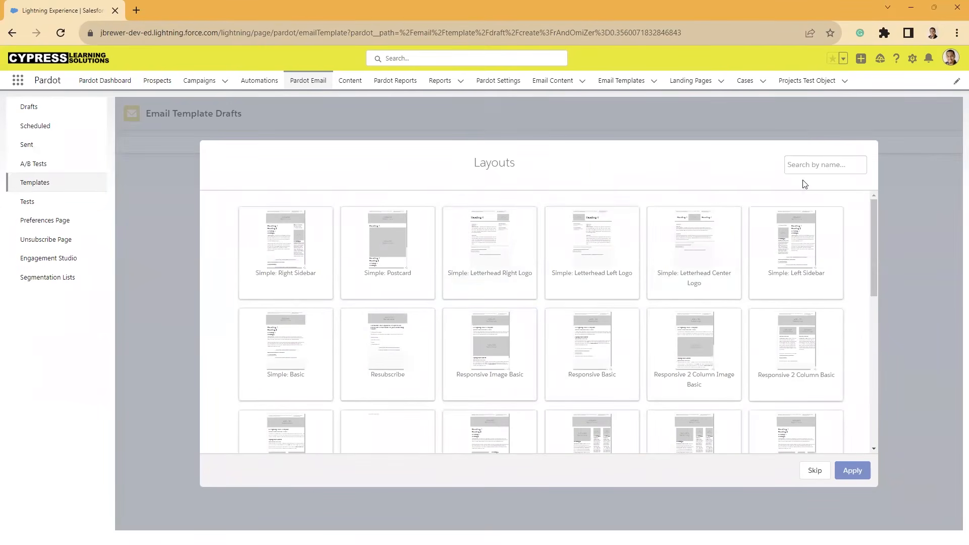
pyautogui.click(815, 167)
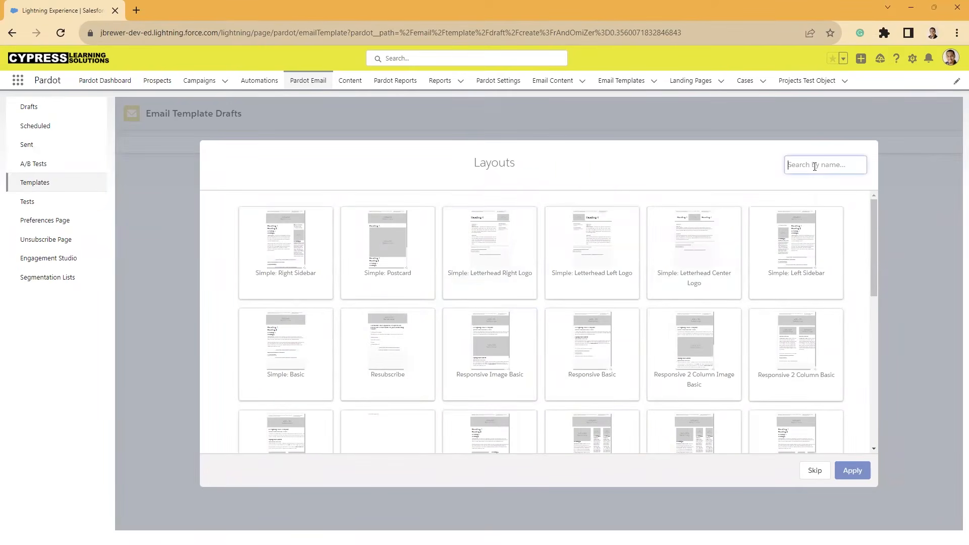
pyautogui.write('respo')
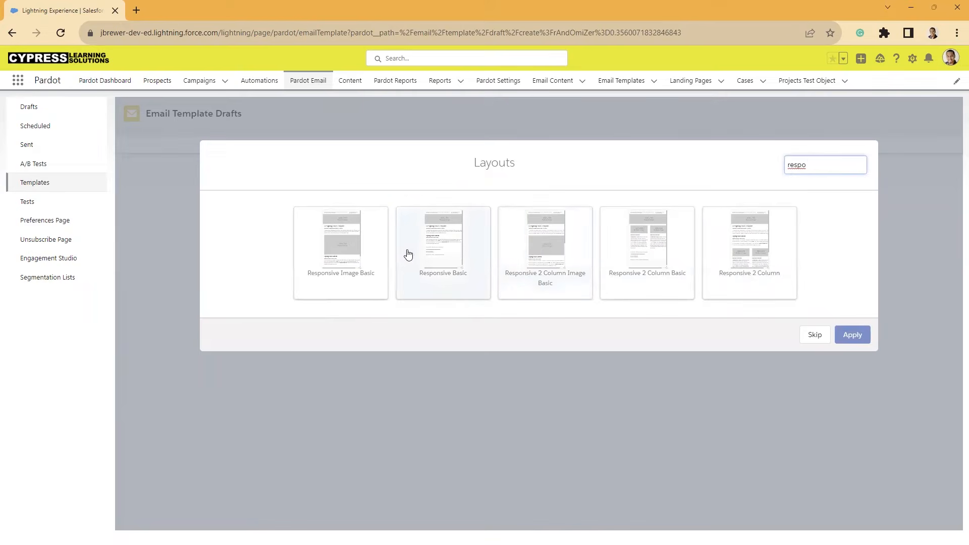
pyautogui.press('BackSpace')
pyautogui.press('BackSpace')
pyautogui.press('BackSpace')
pyautogui.press('BackSpace')
pyautogui.press('BackSpace')
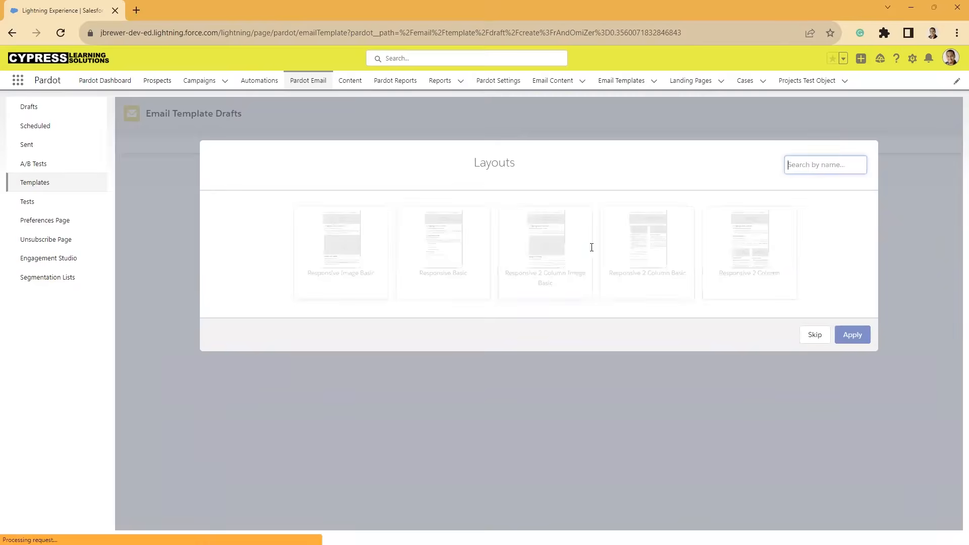
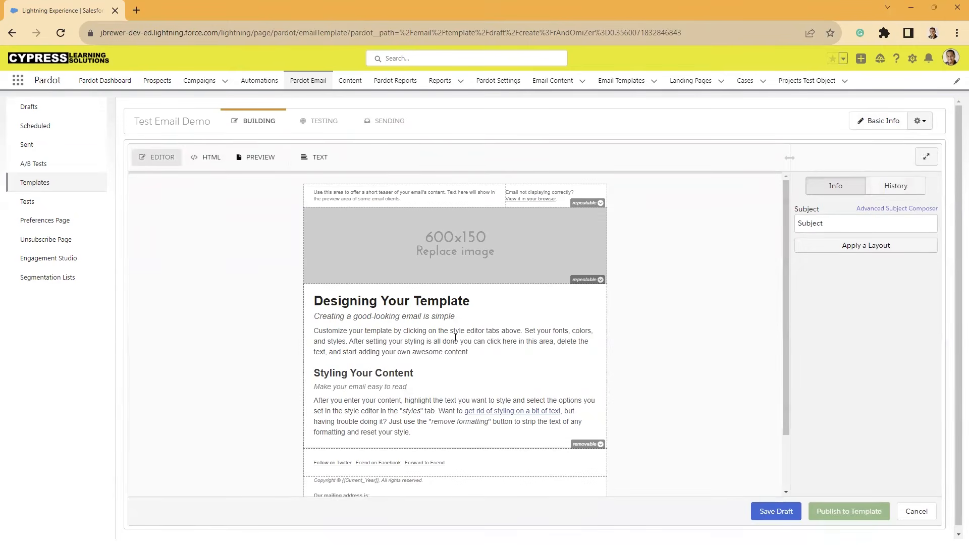
# Step: Open the Designing Your Template text block for editing in a wider Content Editor with all formatting tools expanded
pyautogui.click(440, 329)
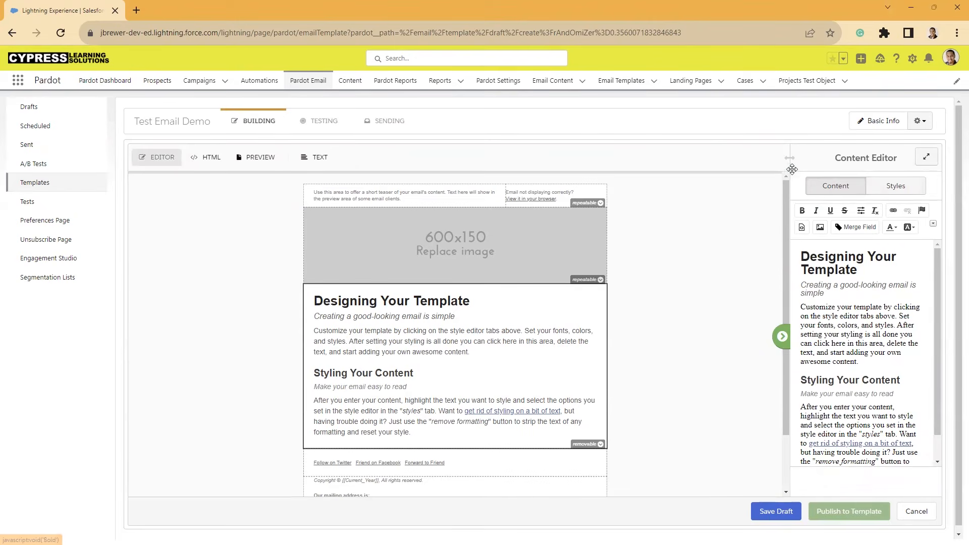
pyautogui.moveTo(790, 158); pyautogui.dragTo(764, 146)
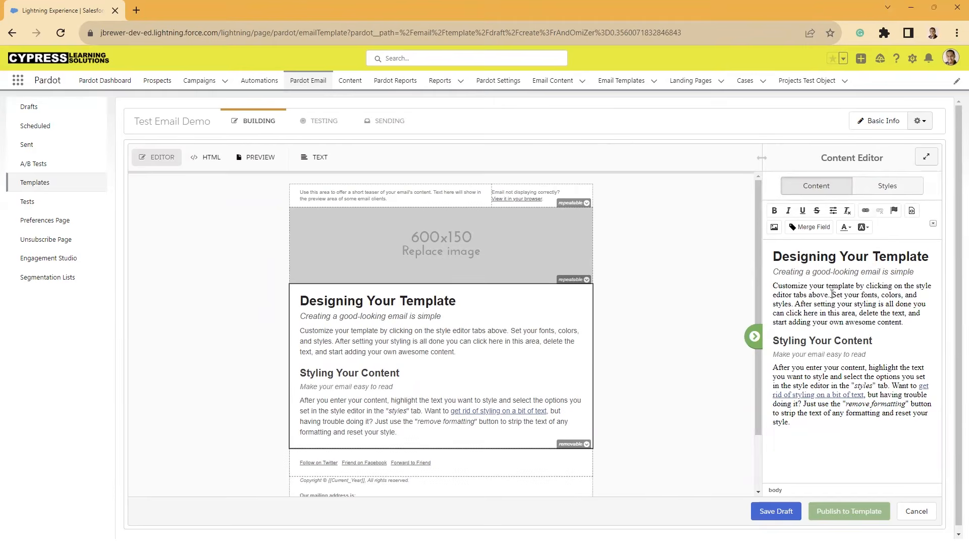
pyautogui.click(933, 223)
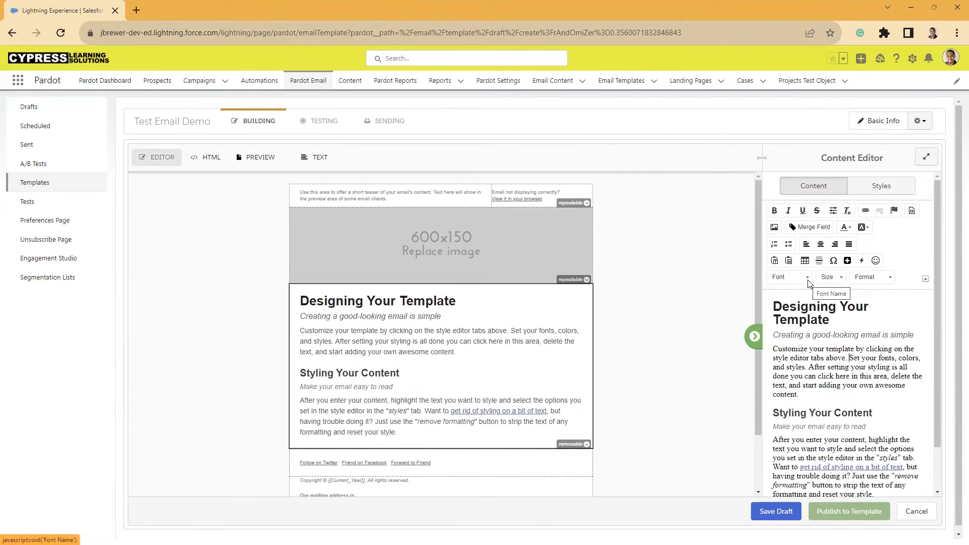
# Step: Look at the emoji picker without inserting anything, and delete all placeholder text from the main text block
pyautogui.click(876, 261)
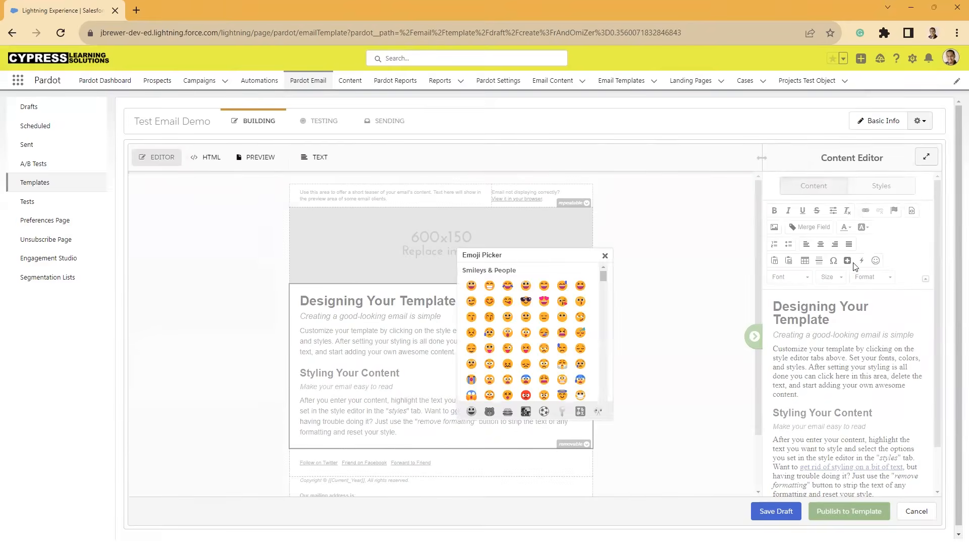
pyautogui.click(606, 256)
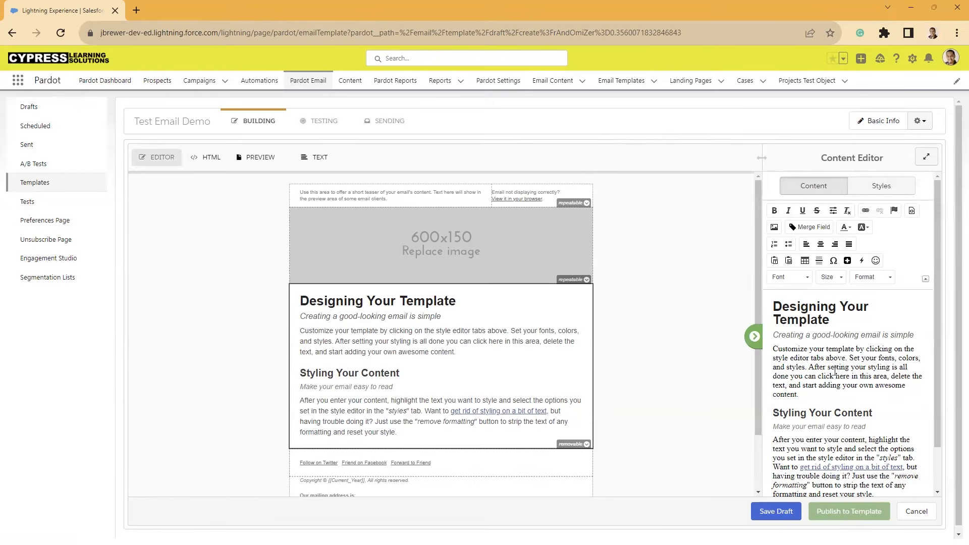
pyautogui.hotkey('ctrl', 'a')
pyautogui.press('Delete')
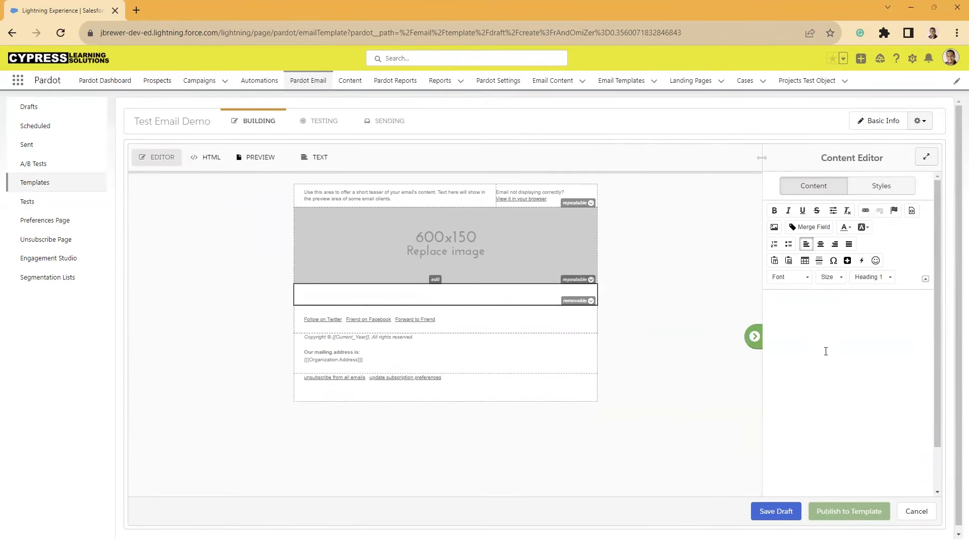
# Step: Write the greeting "Hello" followed by the Recipient First Name merge field and a comma in the main text block
pyautogui.write('Hello')
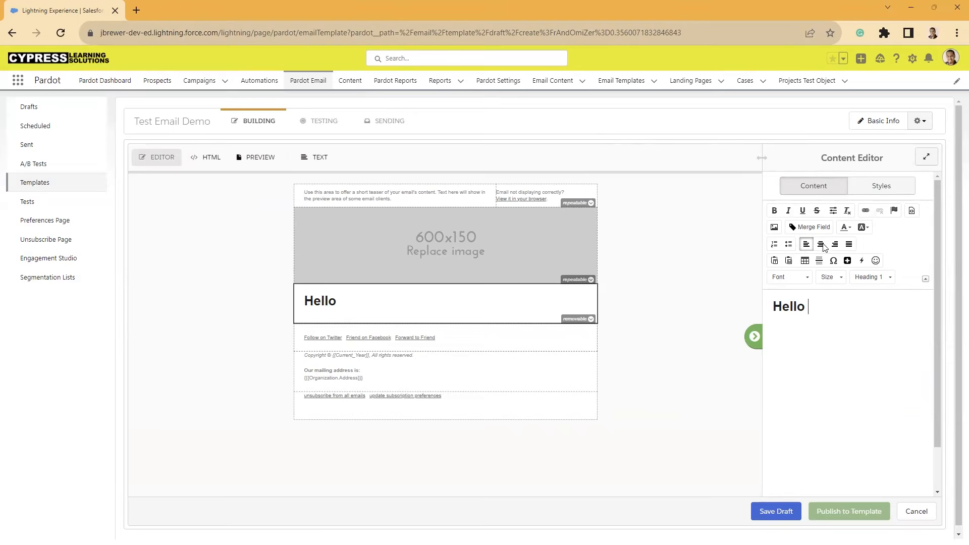
pyautogui.click(813, 228)
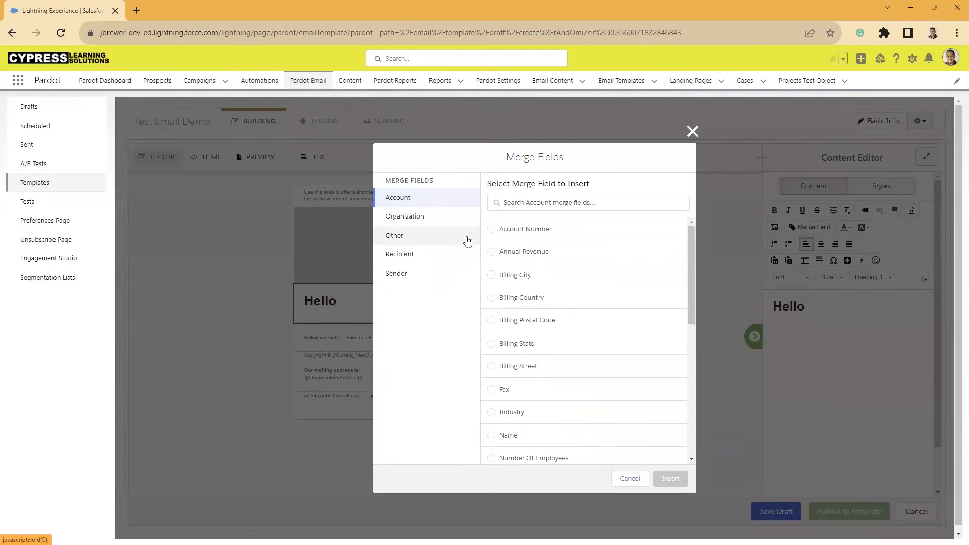
pyautogui.scroll(-3, 512, 291)
pyautogui.scroll(3, 511, 291)
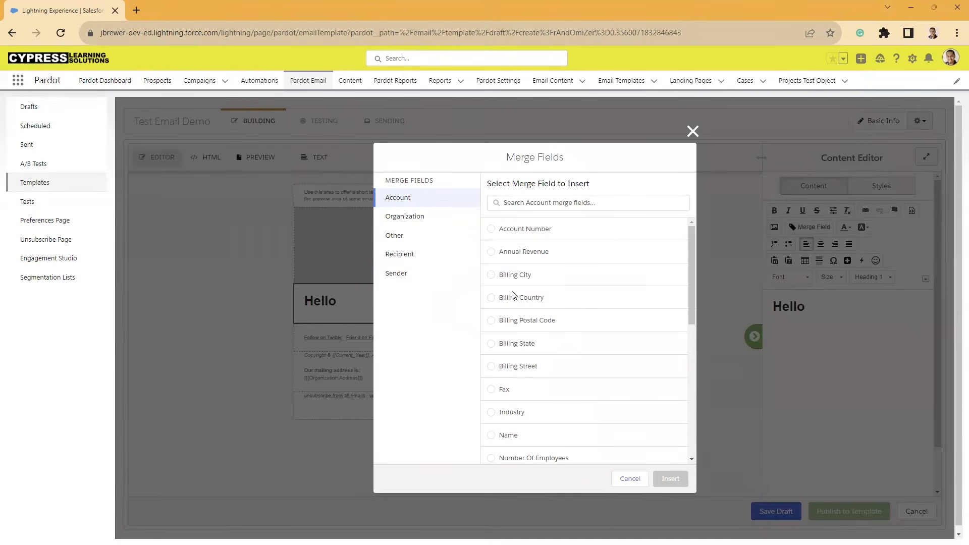
pyautogui.click(399, 255)
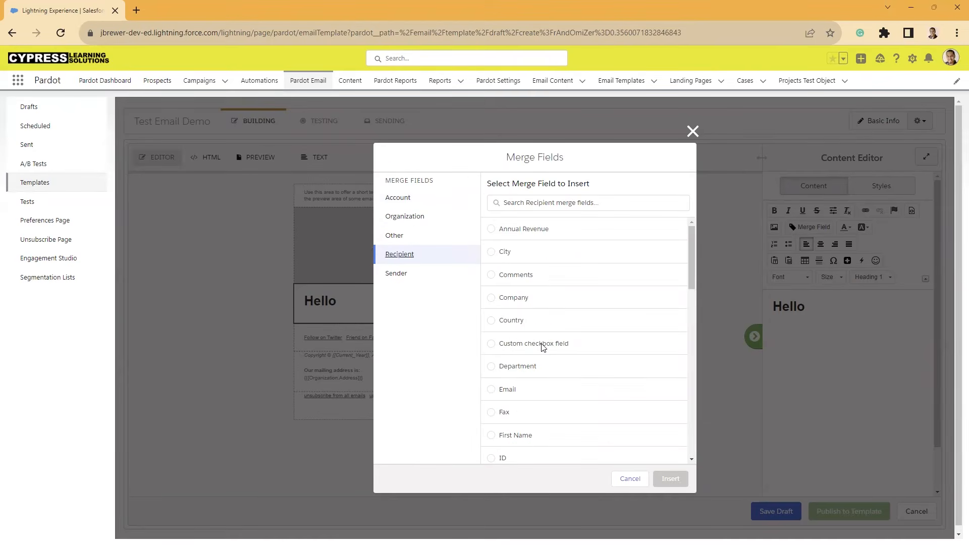
pyautogui.scroll(-1, 543, 346)
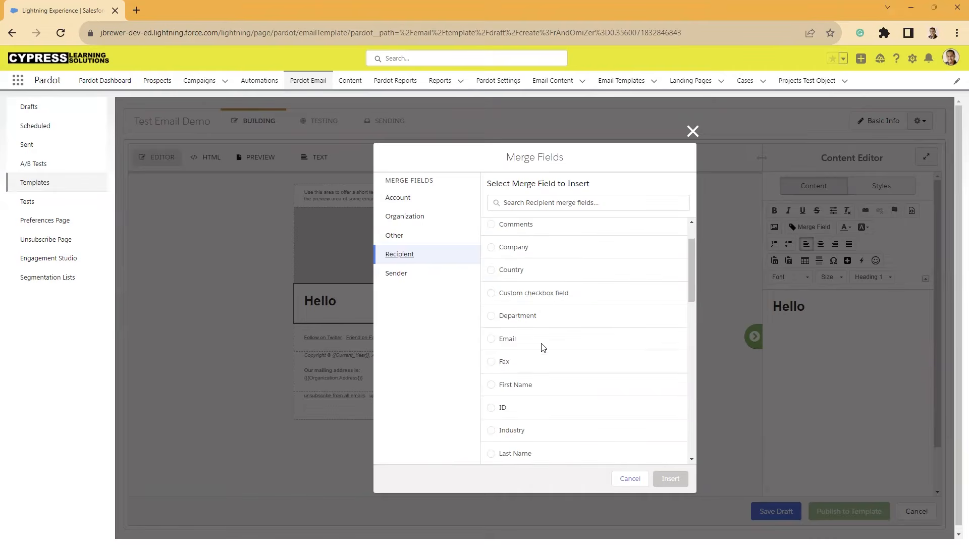
pyautogui.click(492, 385)
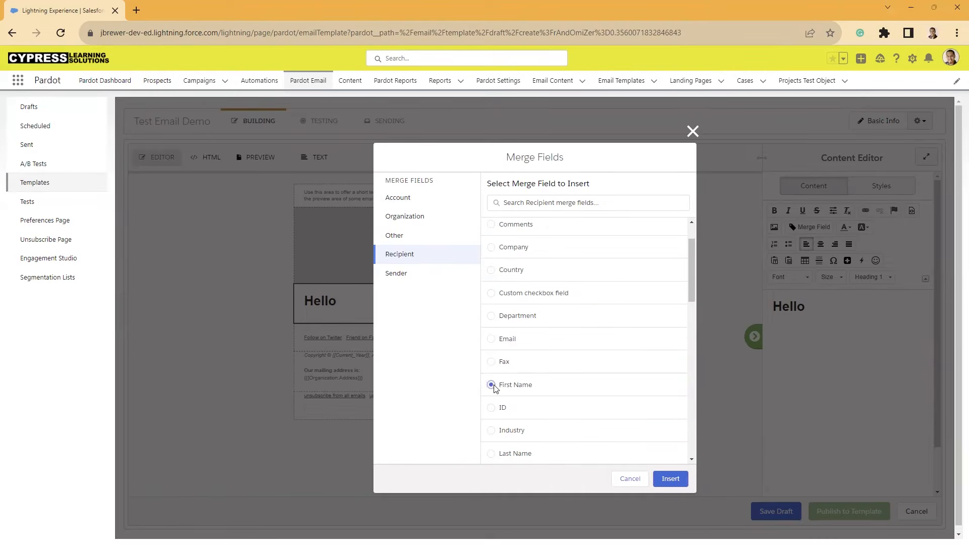
pyautogui.click(670, 480)
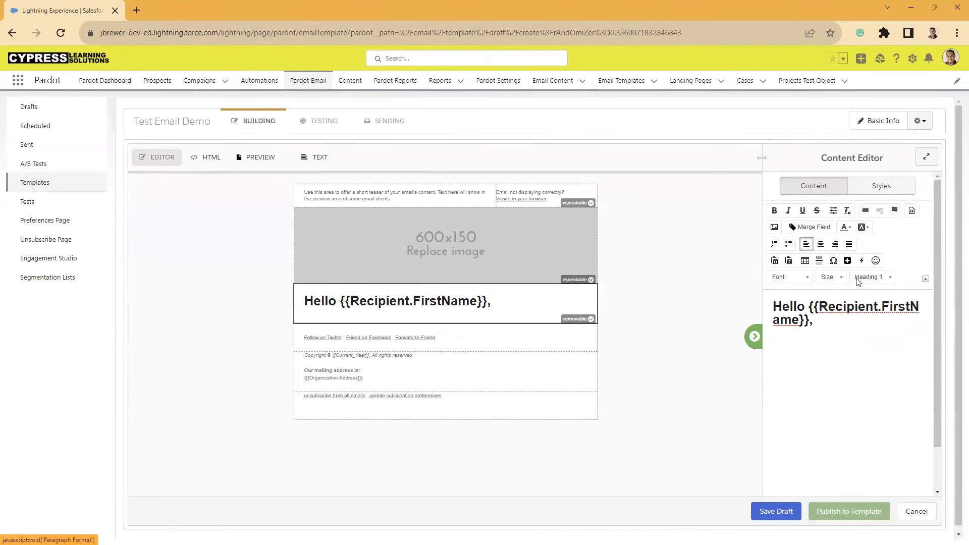
# Step: Save the template as a draft and close the Content Editor
pyautogui.click(773, 513)
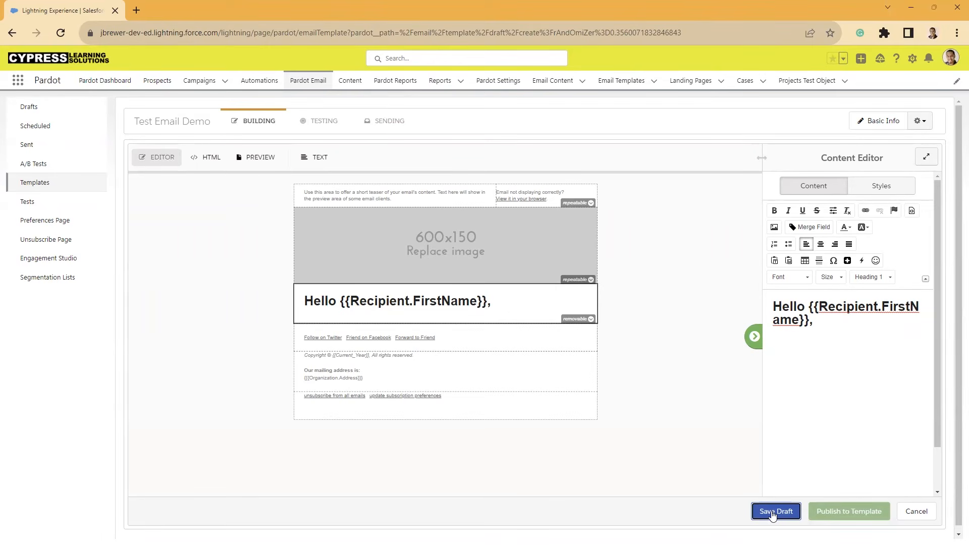
pyautogui.click(773, 512)
pyautogui.click(754, 337)
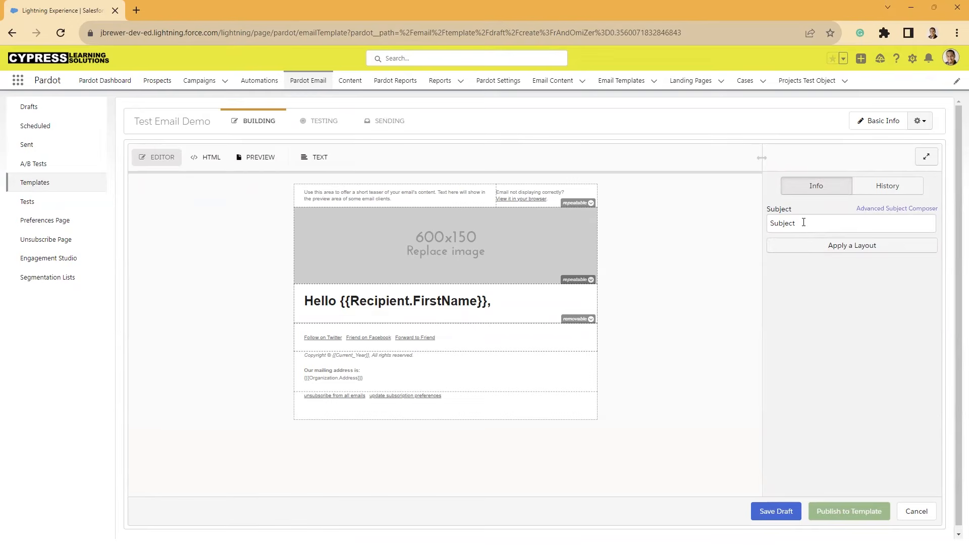
# Step: Review the template's snapshot history and the available layouts without applying a different layout
pyautogui.click(882, 195)
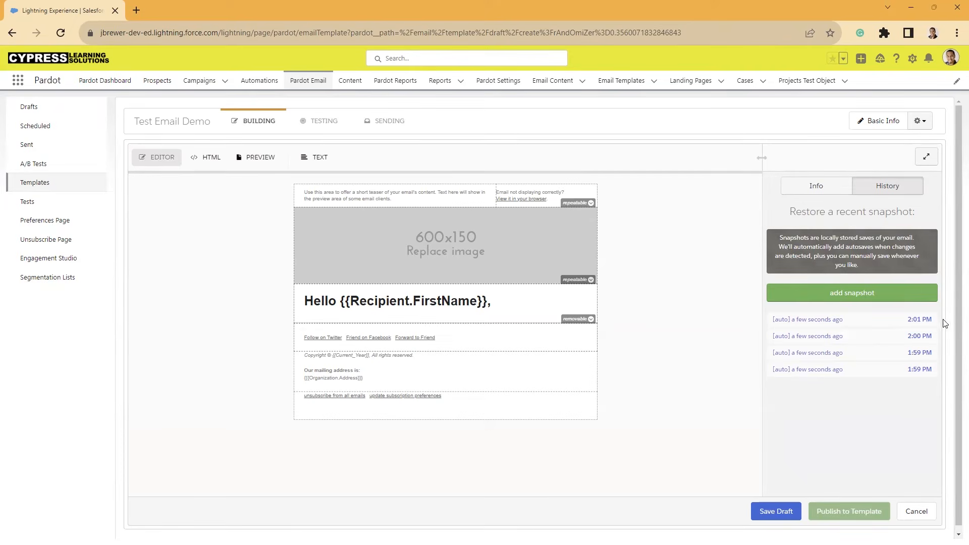
pyautogui.click(810, 188)
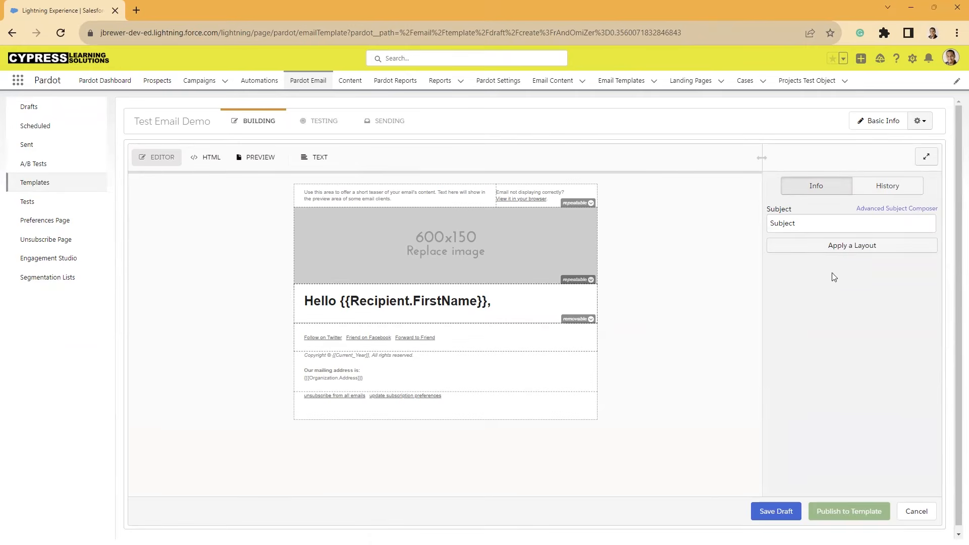
pyautogui.click(842, 246)
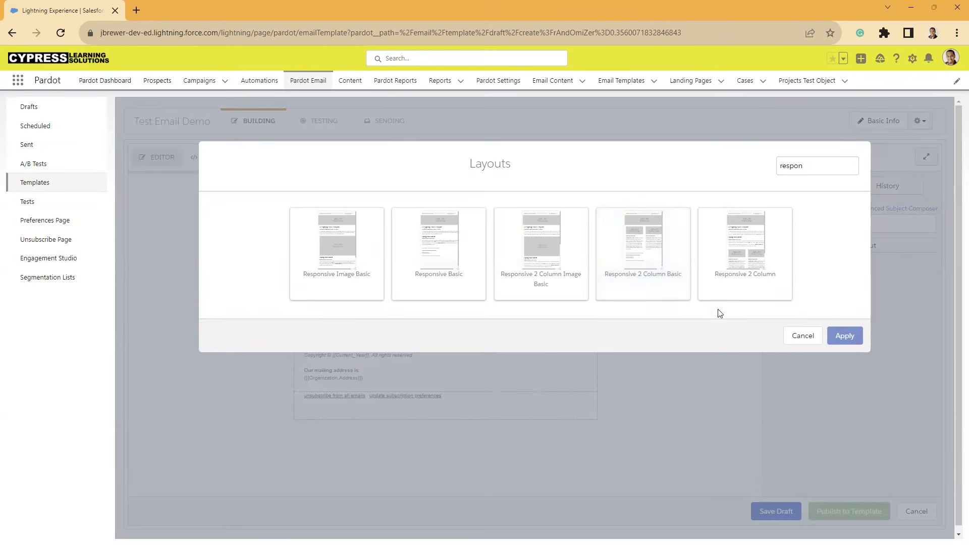
pyautogui.click(805, 334)
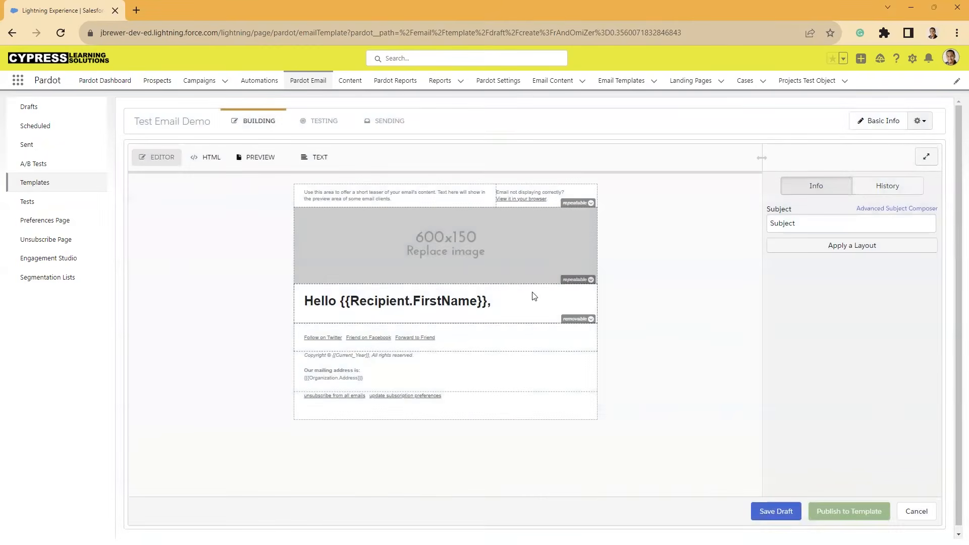
# Step: Duplicate the greeting row below the header image and remove the extra copy
pyautogui.click(515, 303)
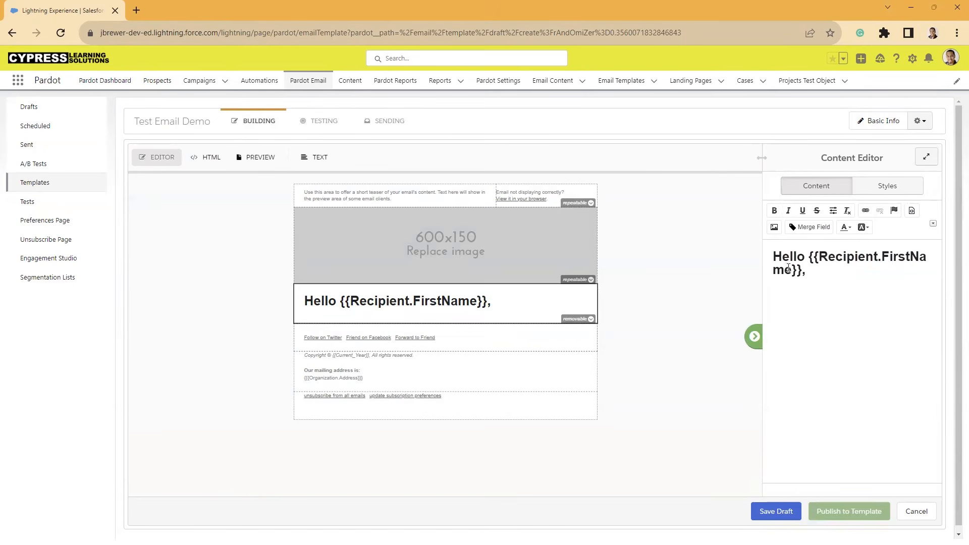
pyautogui.click(584, 286)
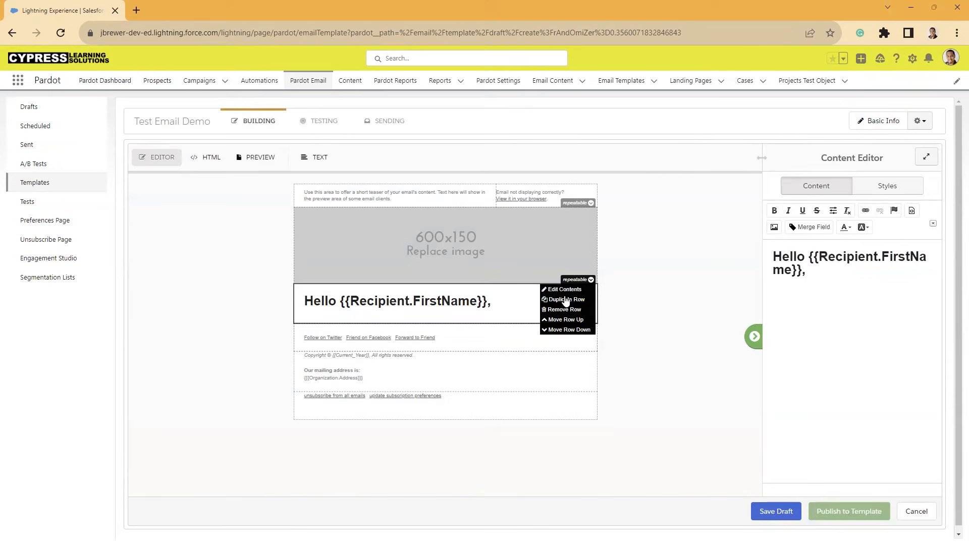
pyautogui.click(566, 300)
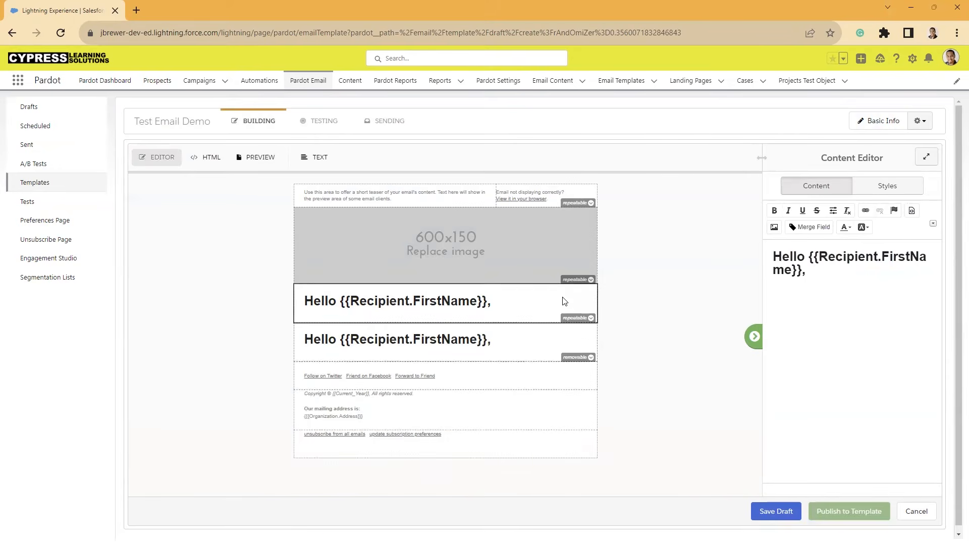
pyautogui.click(586, 318)
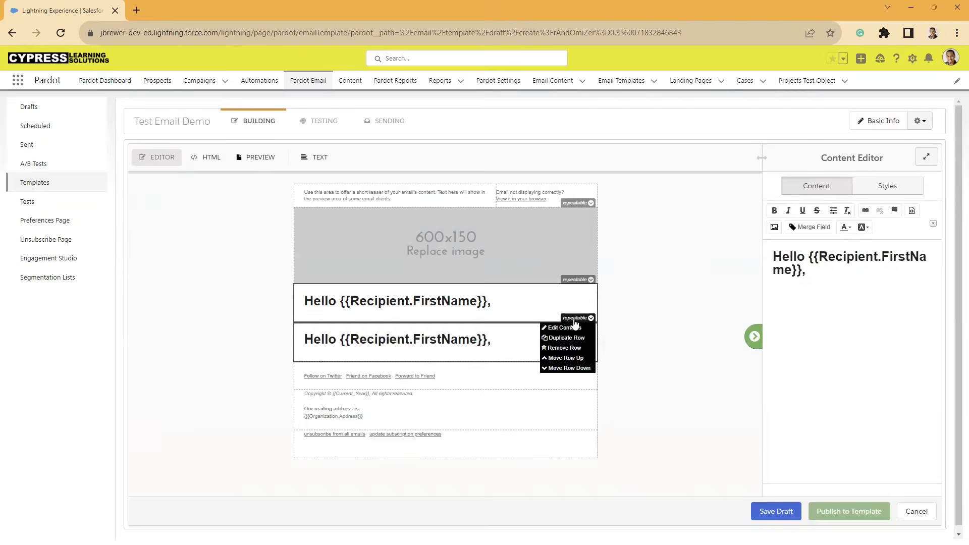
pyautogui.click(557, 347)
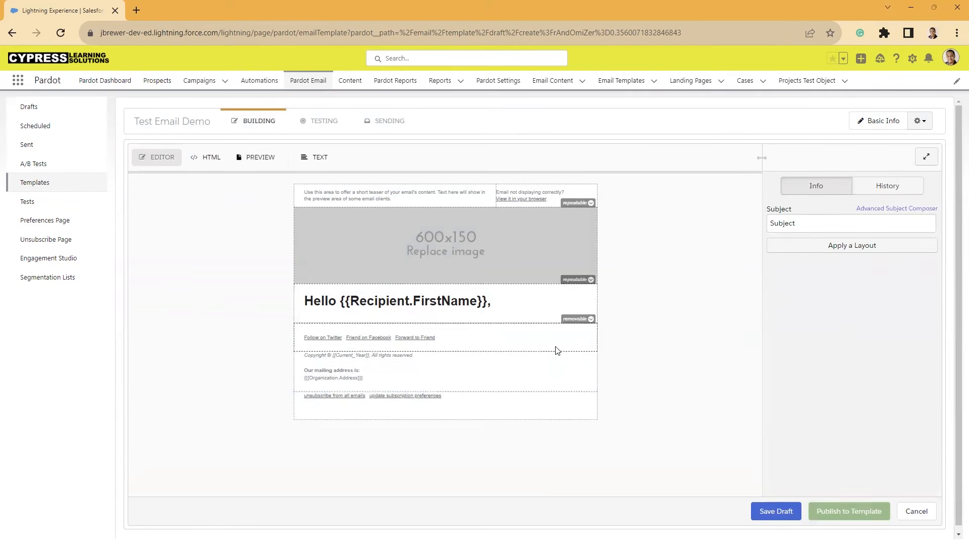
# Step: Examine the greeting, preview teaser, browser-view link, social links, mailing address and unsubscribe blocks in the Content Editor without changing them
pyautogui.click(509, 309)
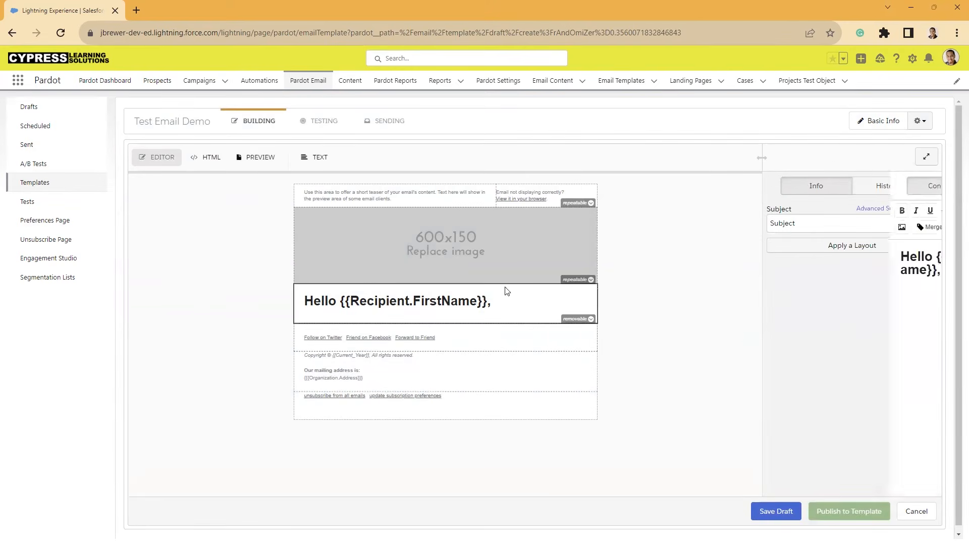
pyautogui.click(352, 193)
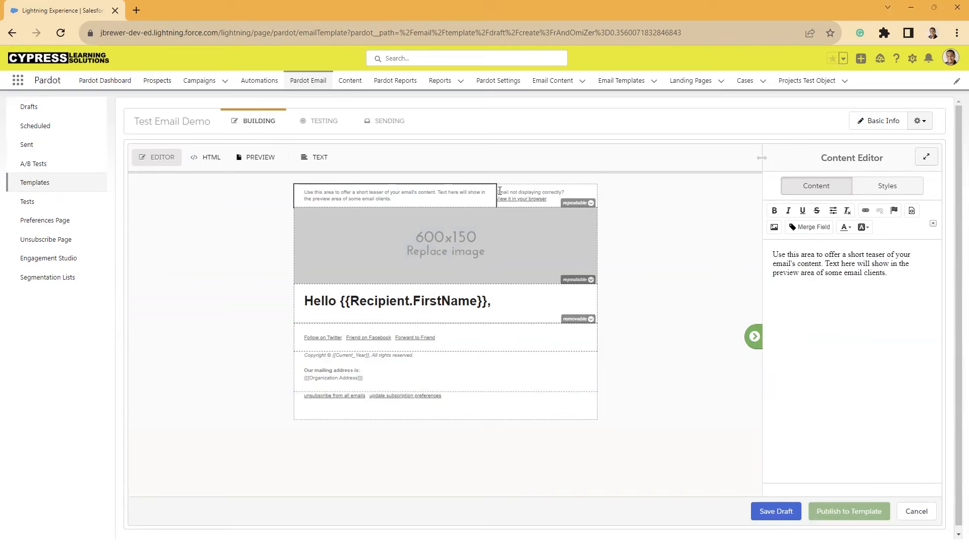
pyautogui.click(515, 192)
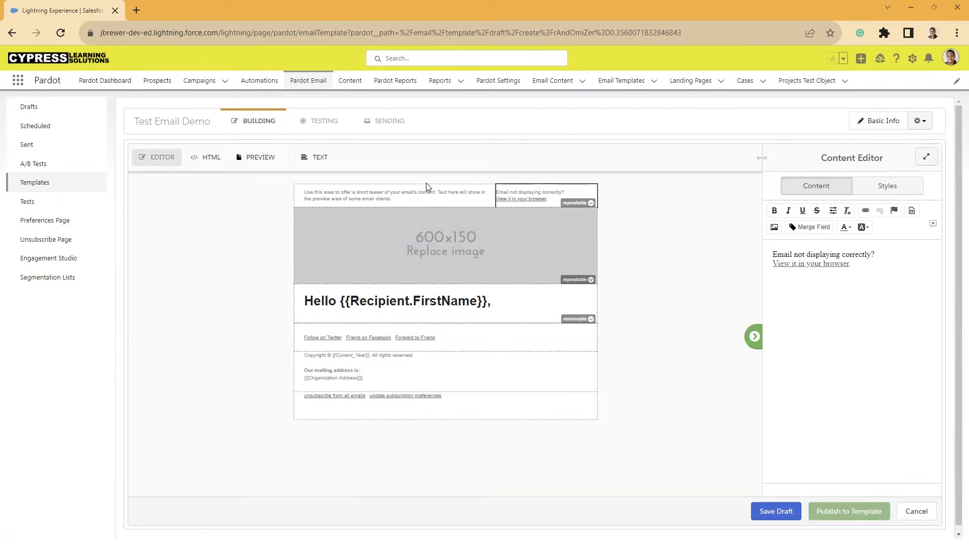
pyautogui.click(486, 196)
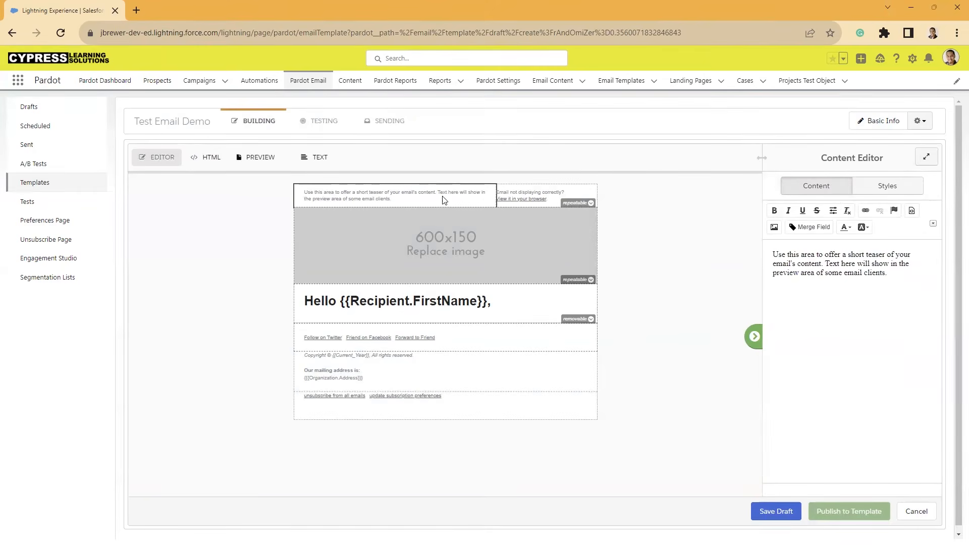
pyautogui.moveTo(506, 199)
pyautogui.click(460, 346)
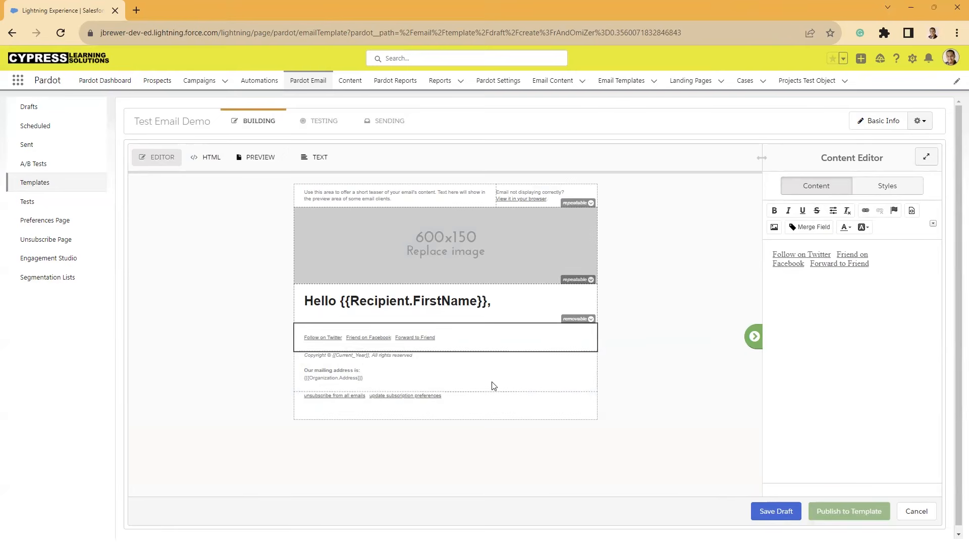
pyautogui.click(481, 409)
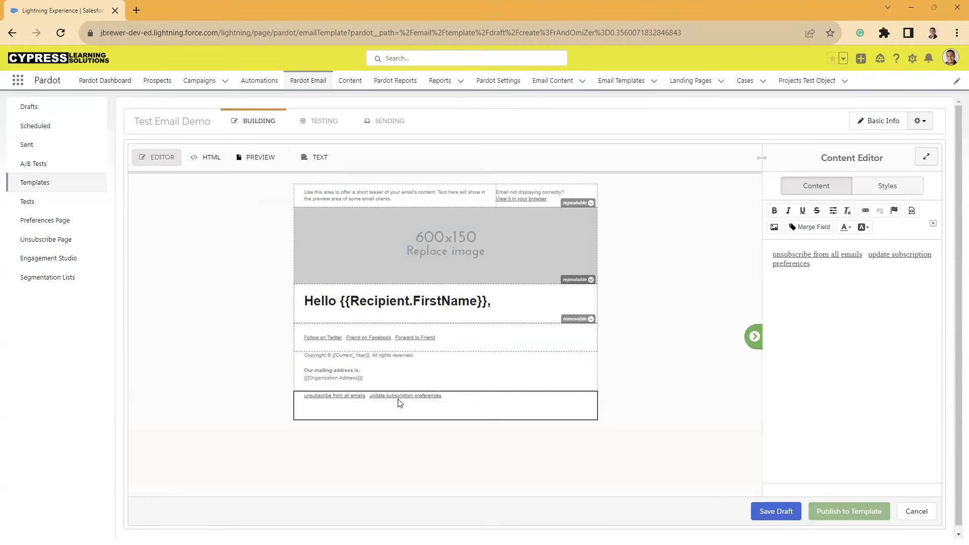
pyautogui.click(417, 367)
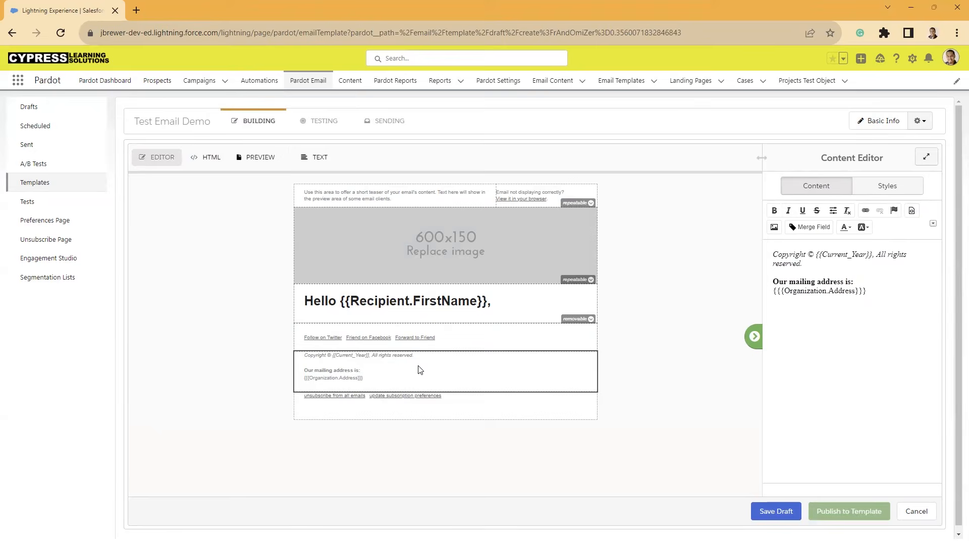
pyautogui.click(502, 405)
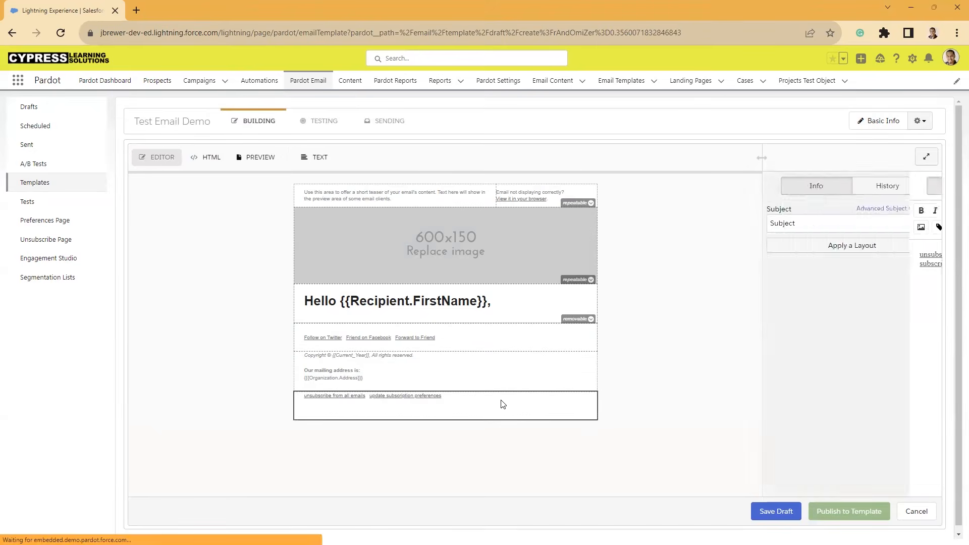
# Step: Examine the template's HTML source down to the end of the footer code, and return to the visual editor
pyautogui.click(208, 158)
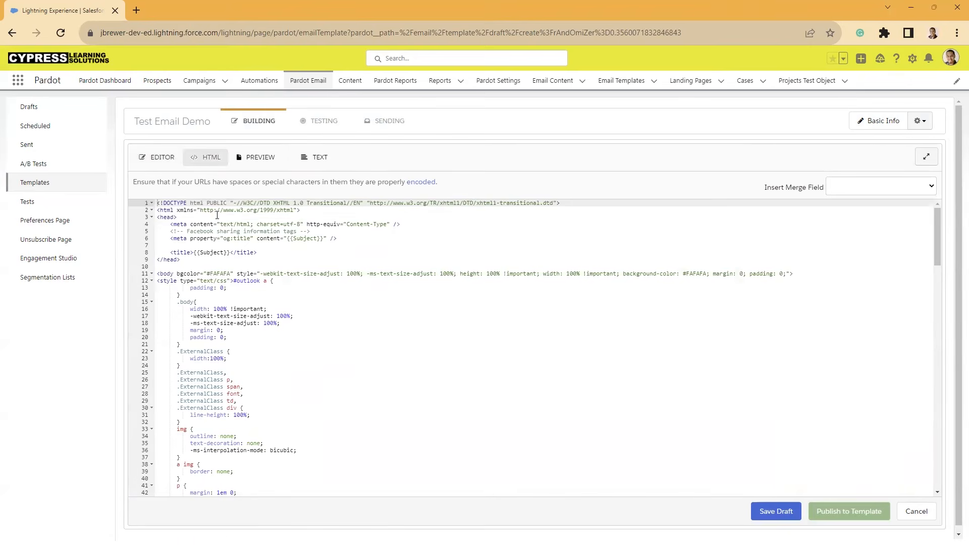
pyautogui.scroll(-12, 217, 215)
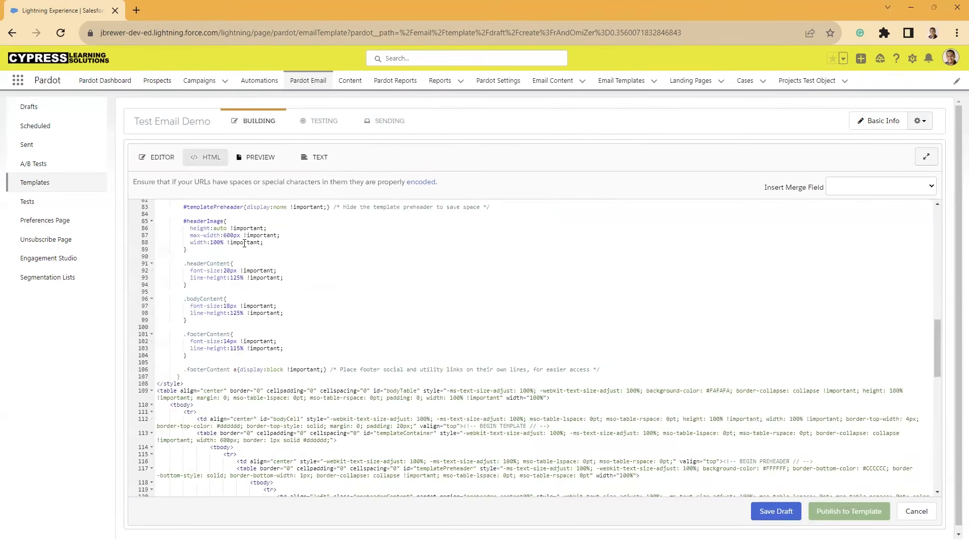
pyautogui.scroll(-3, 244, 244)
pyautogui.scroll(-5, 245, 244)
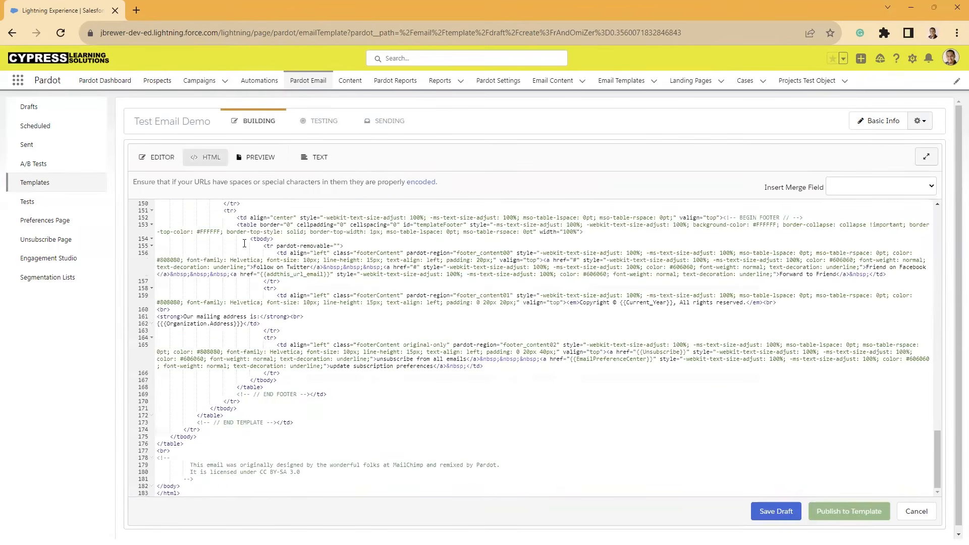
pyautogui.scroll(-1, 244, 244)
pyautogui.scroll(4, 244, 244)
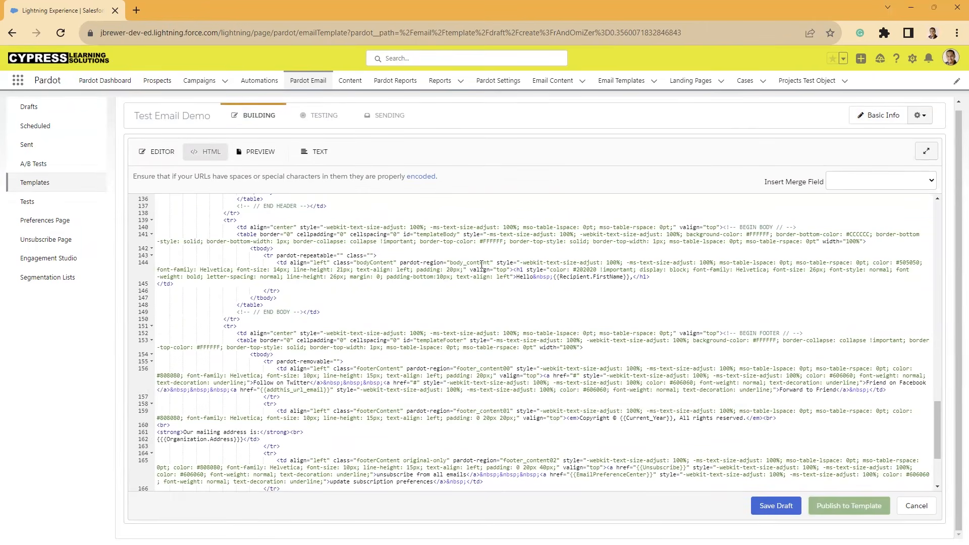
pyautogui.click(158, 153)
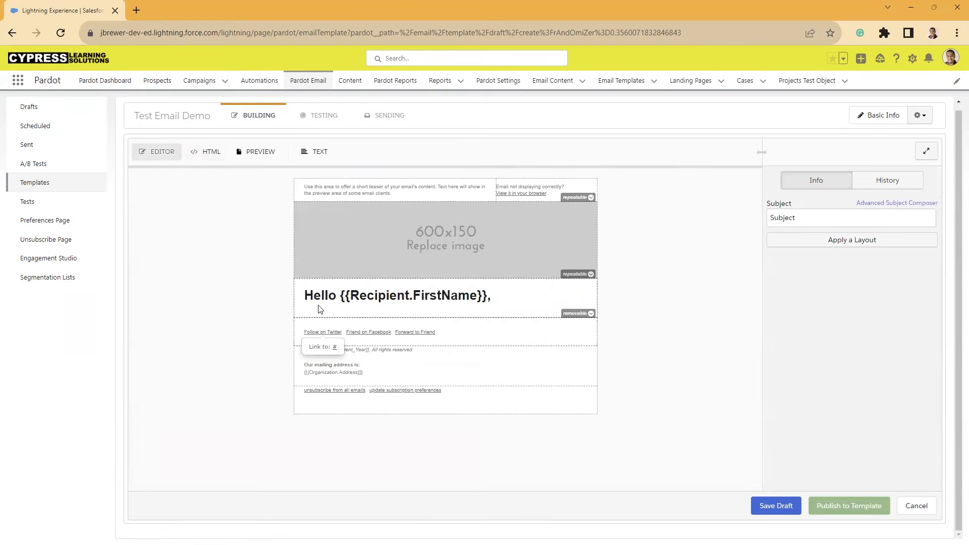
pyautogui.click(248, 302)
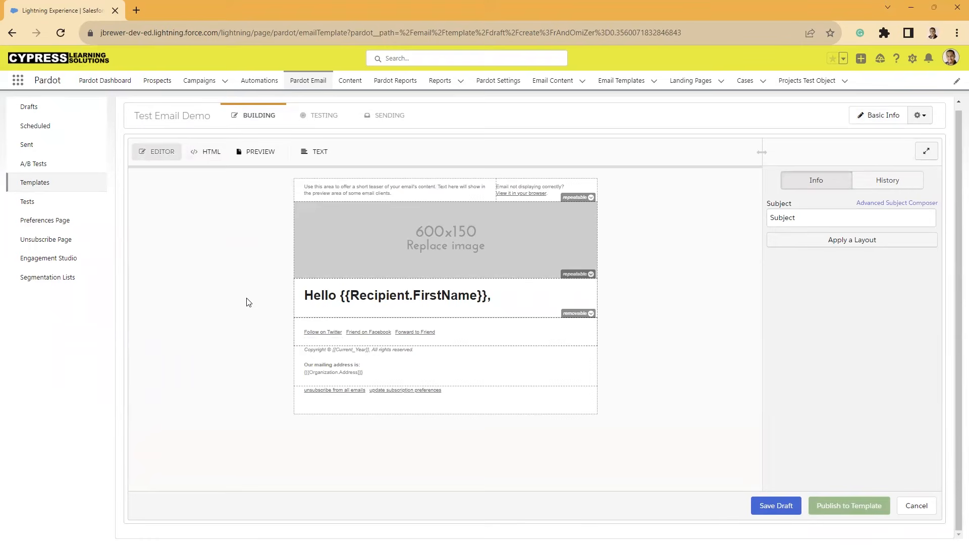
# Step: Preview the template as the first listed prospect and check how the first-name merge field renders in the greeting
pyautogui.click(259, 158)
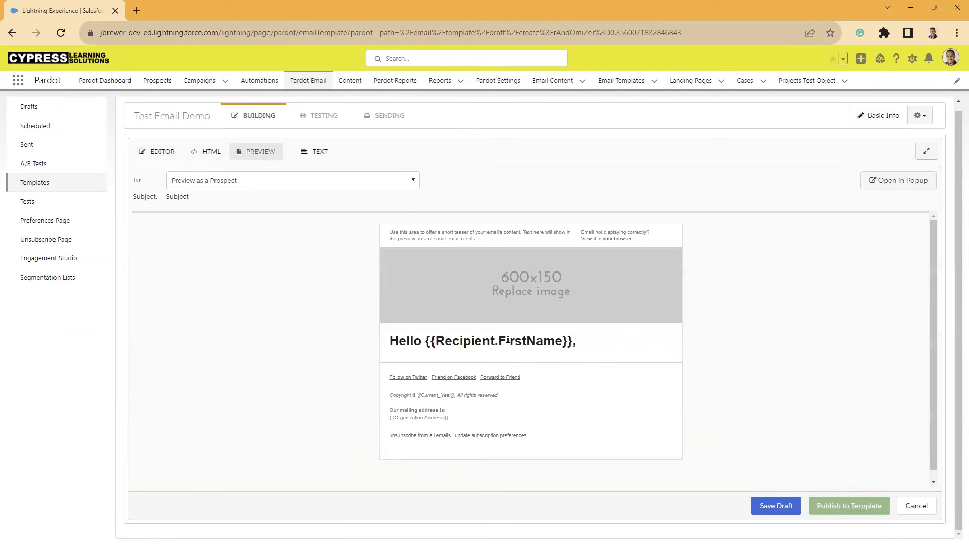
pyautogui.moveTo(580, 341); pyautogui.dragTo(428, 337)
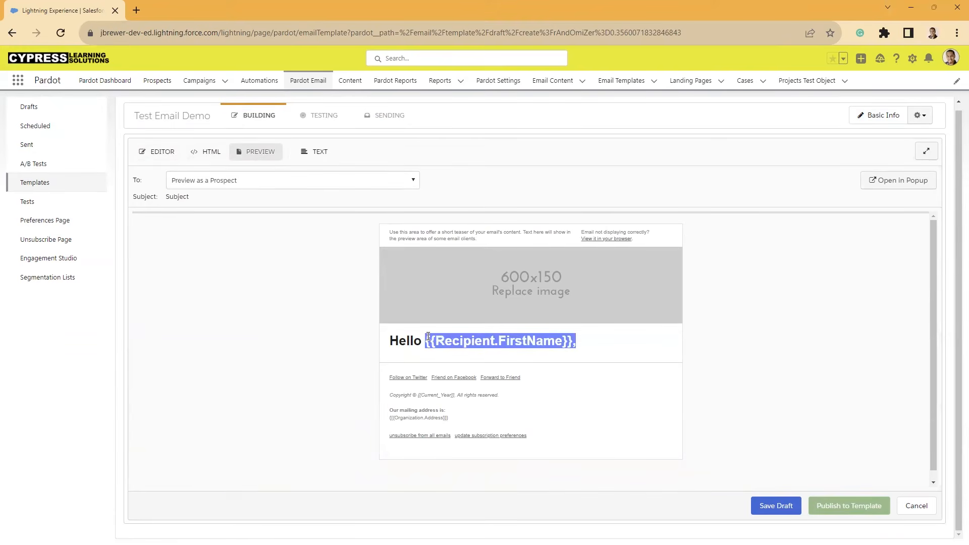
pyautogui.click(183, 178)
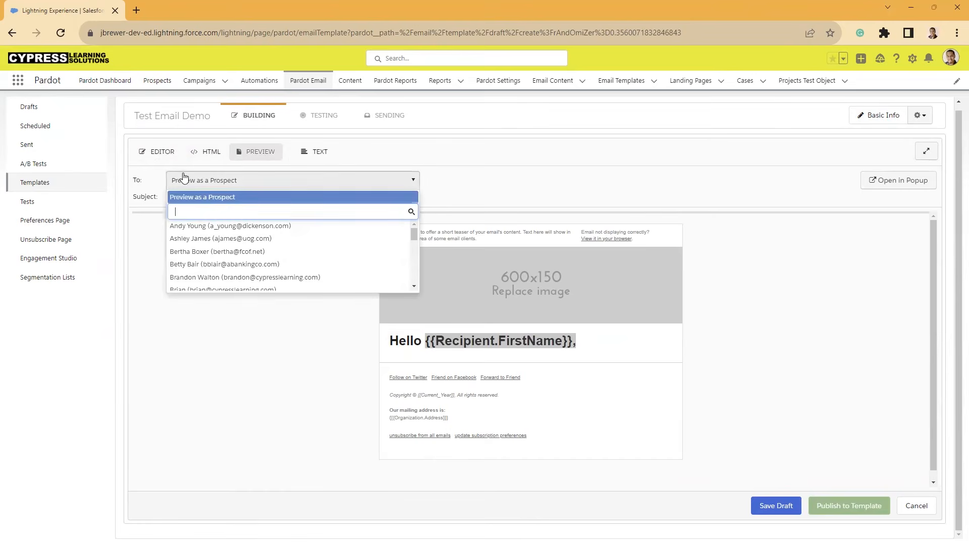
pyautogui.click(179, 226)
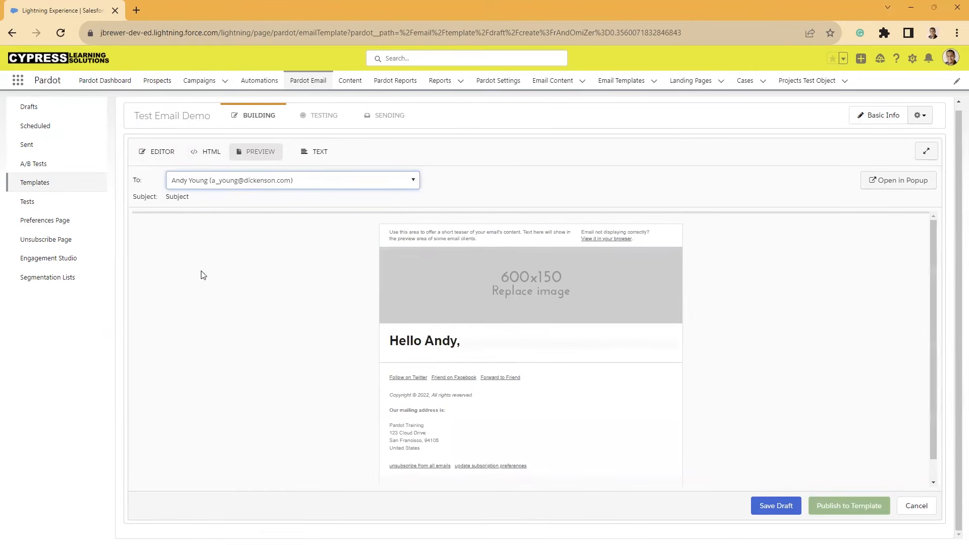
pyautogui.moveTo(461, 343); pyautogui.dragTo(421, 343)
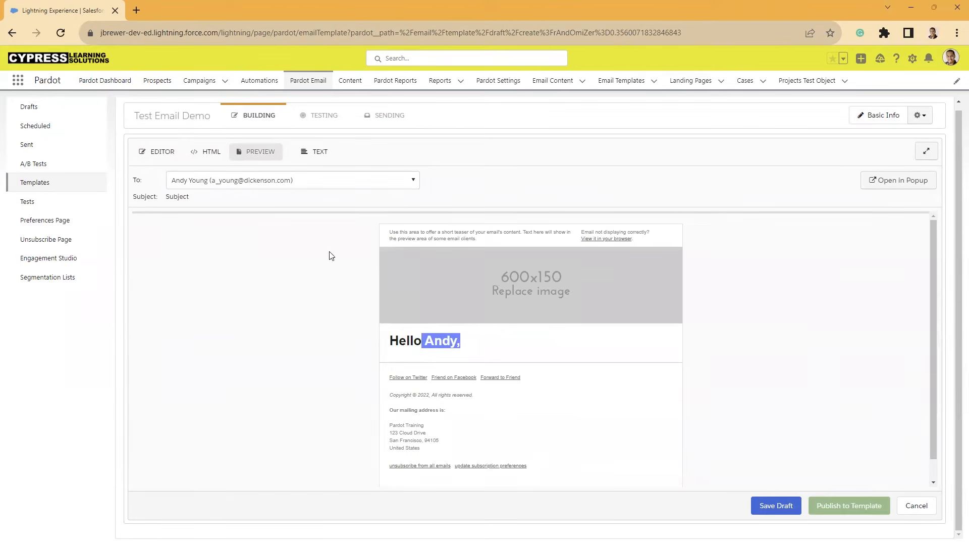
# Step: Sync the template's plain-text version from its HTML, accepting the overwrite of the existing text
pyautogui.click(309, 154)
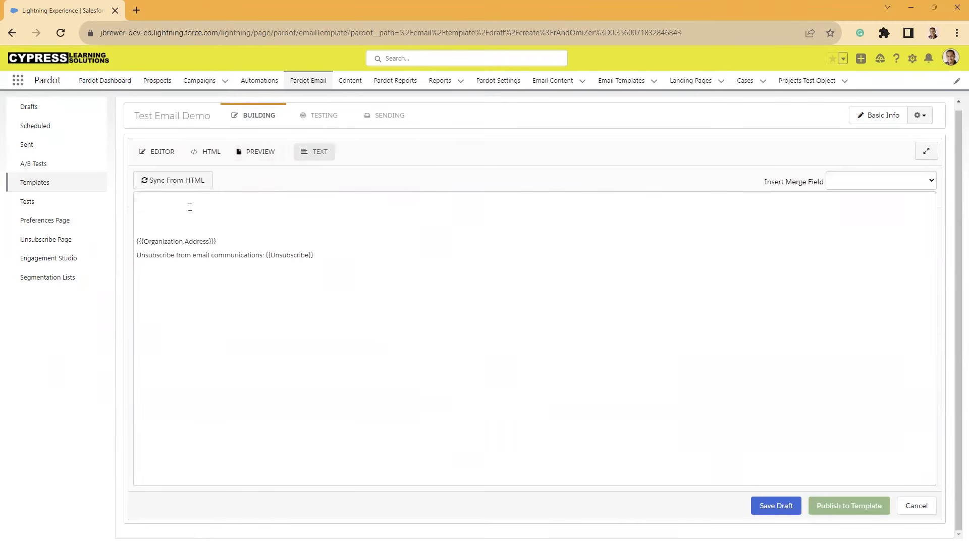
pyautogui.click(167, 181)
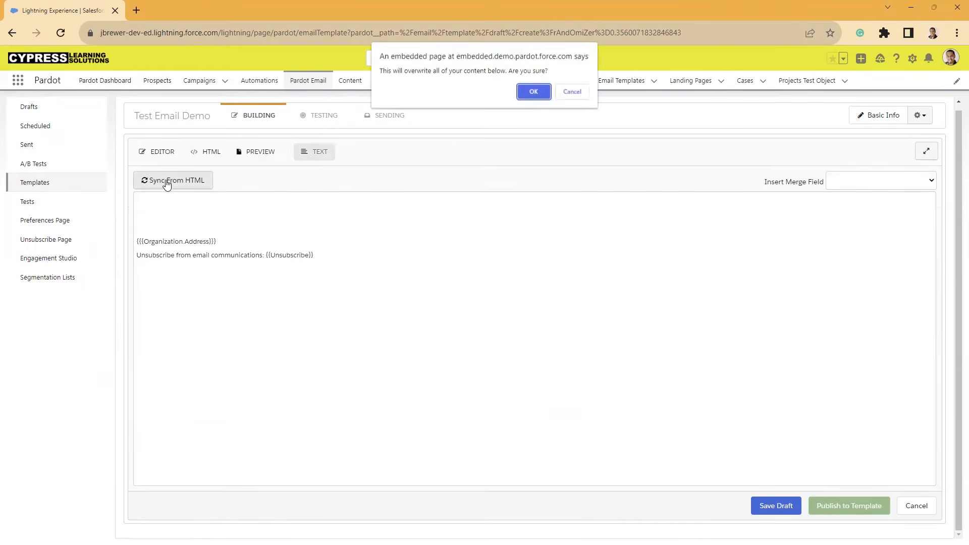
pyautogui.click(535, 94)
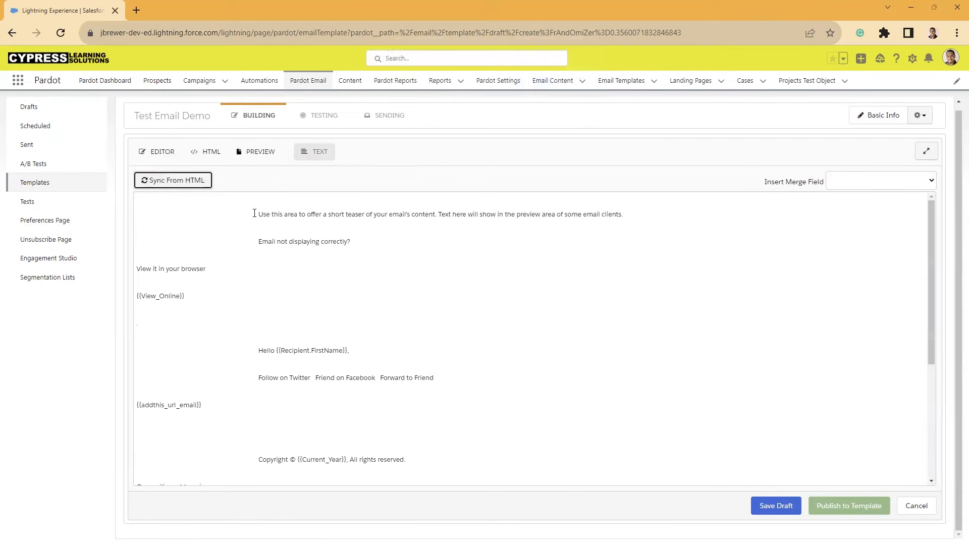
# Step: Remove the indentation before the teaser and "Email not displaying correctly?" lines, close the gap between them, and save the draft
pyautogui.moveTo(258, 213); pyautogui.dragTo(128, 221)
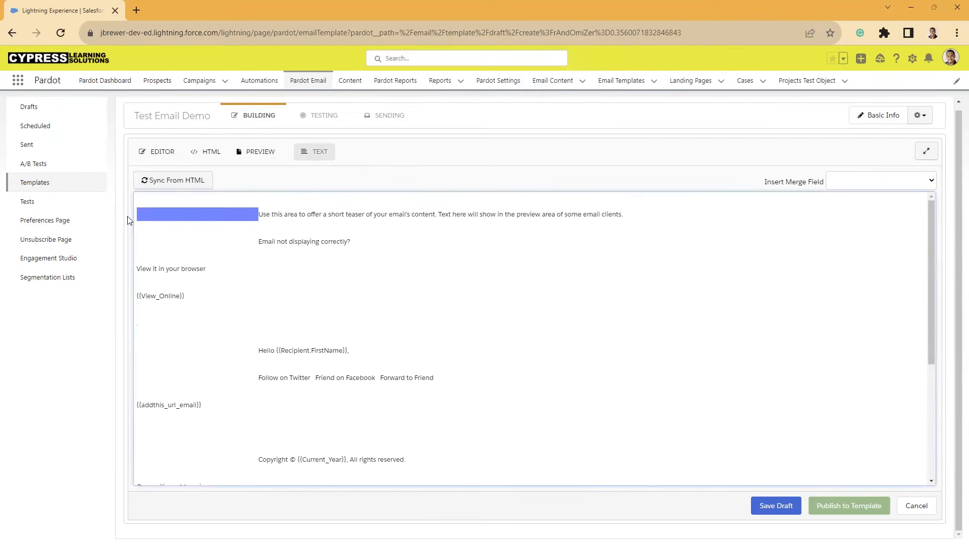
pyautogui.press('Delete')
pyautogui.click(208, 247)
pyautogui.moveTo(208, 247); pyautogui.dragTo(140, 240)
pyautogui.press('Delete')
pyautogui.press('BackSpace')
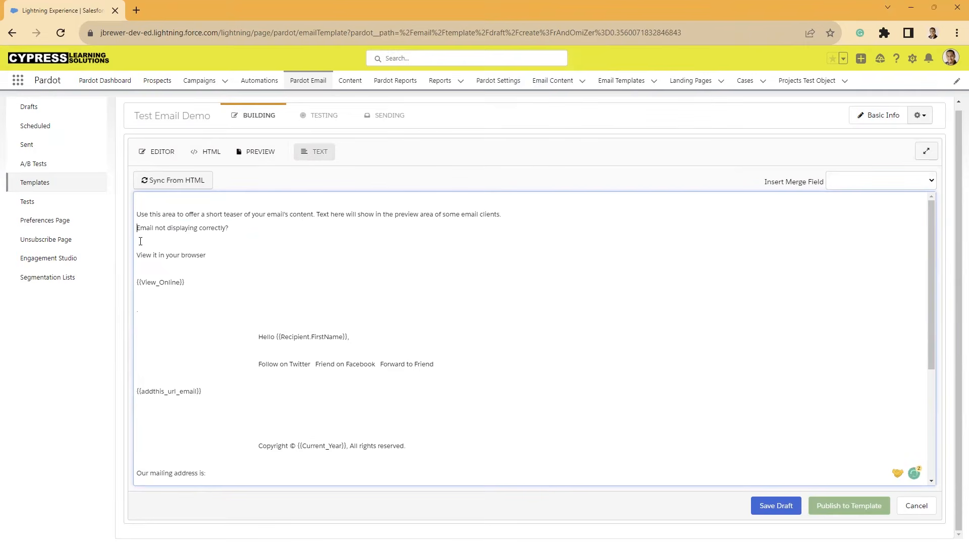
pyautogui.click(784, 506)
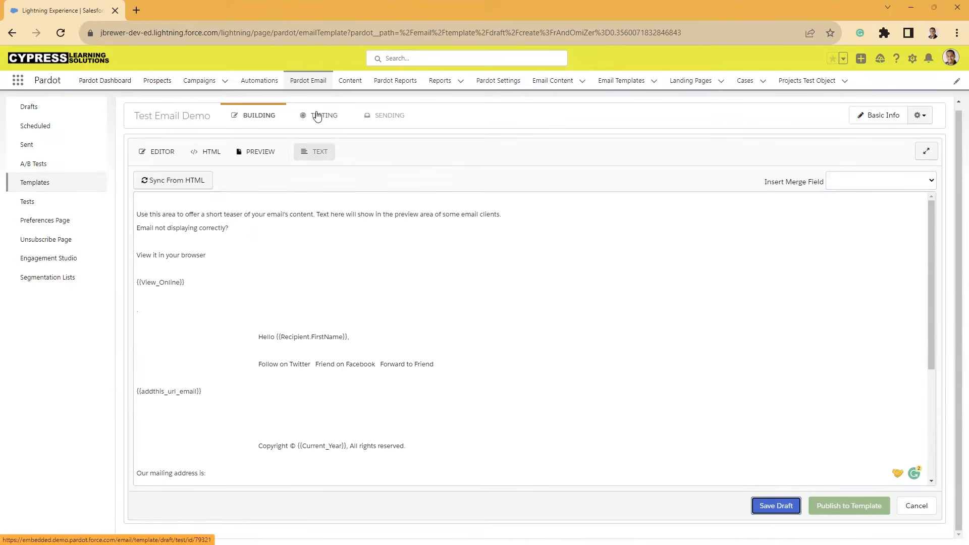
# Step: In the sending settings, try General User, Specific User and Assigned User as the sender, and settle on Account Owner
pyautogui.click(395, 118)
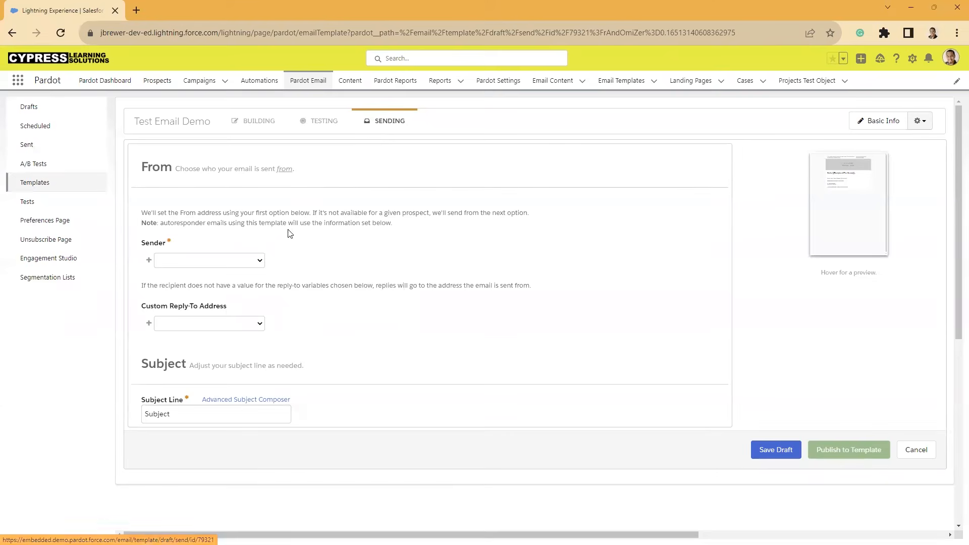
pyautogui.click(256, 262)
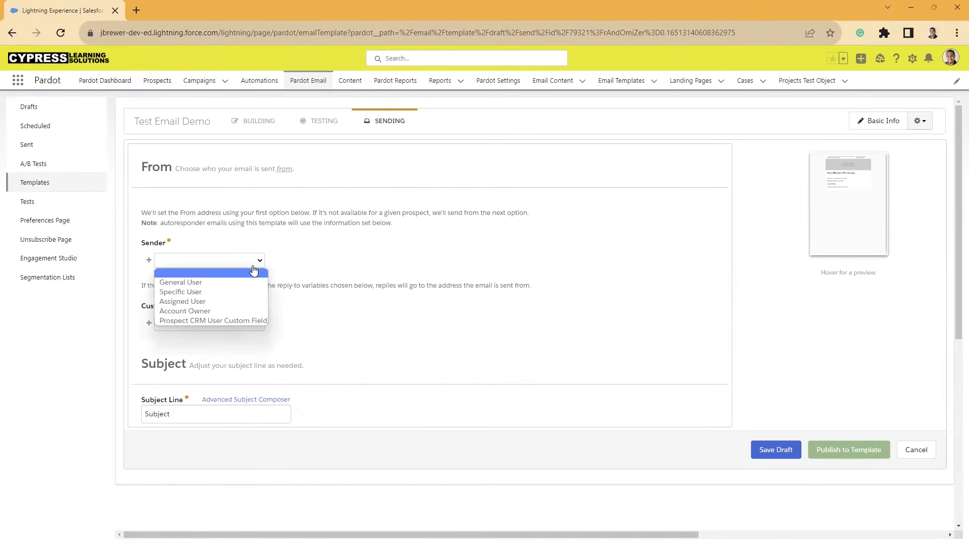
pyautogui.click(190, 282)
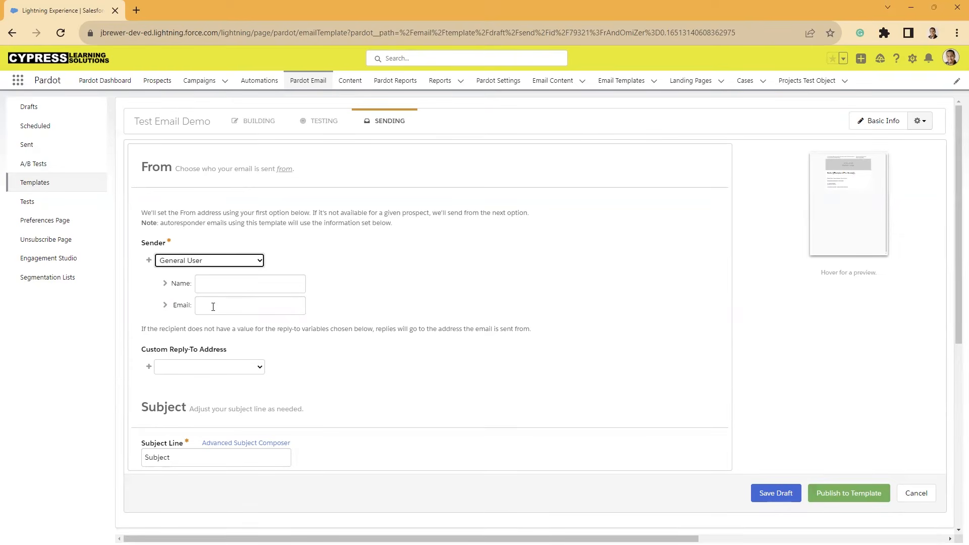
pyautogui.click(195, 262)
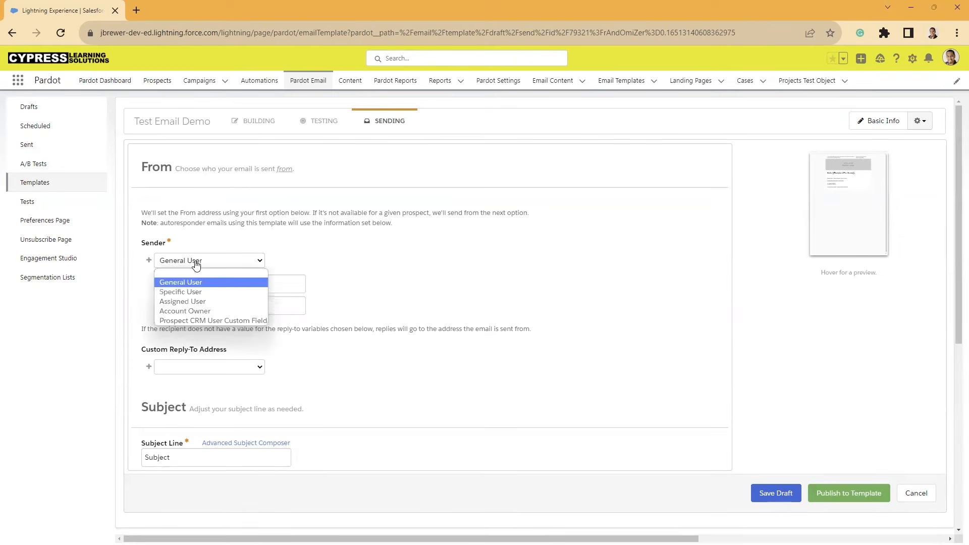
pyautogui.click(180, 289)
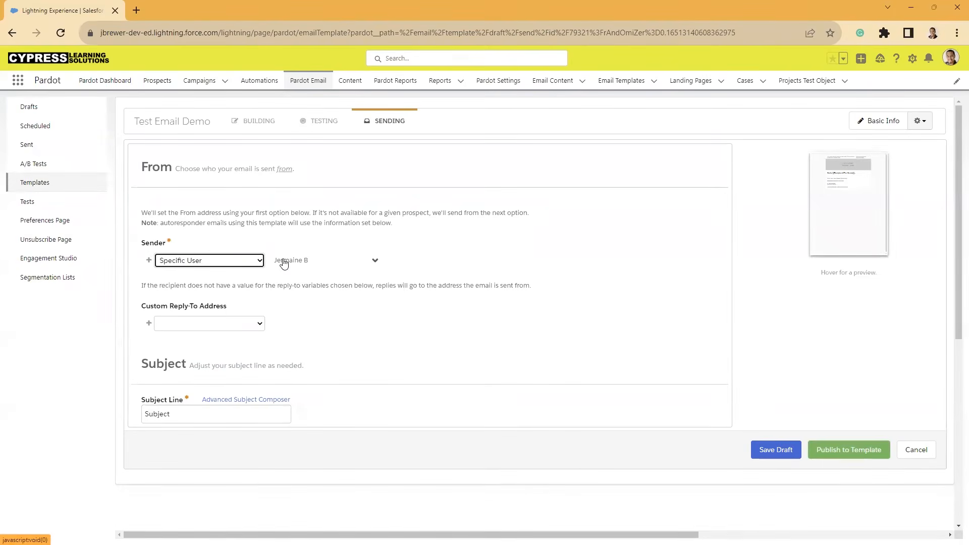
pyautogui.click(236, 261)
pyautogui.click(180, 300)
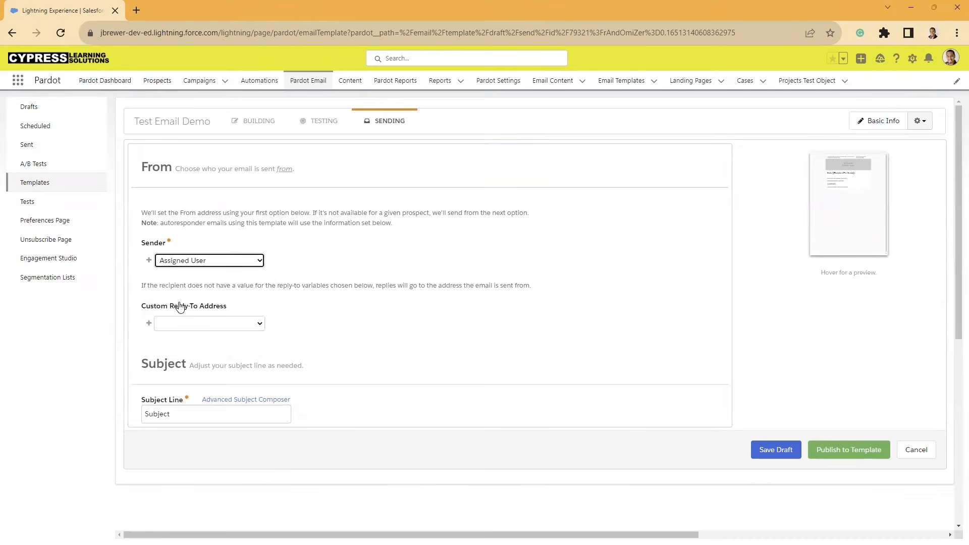
pyautogui.click(182, 260)
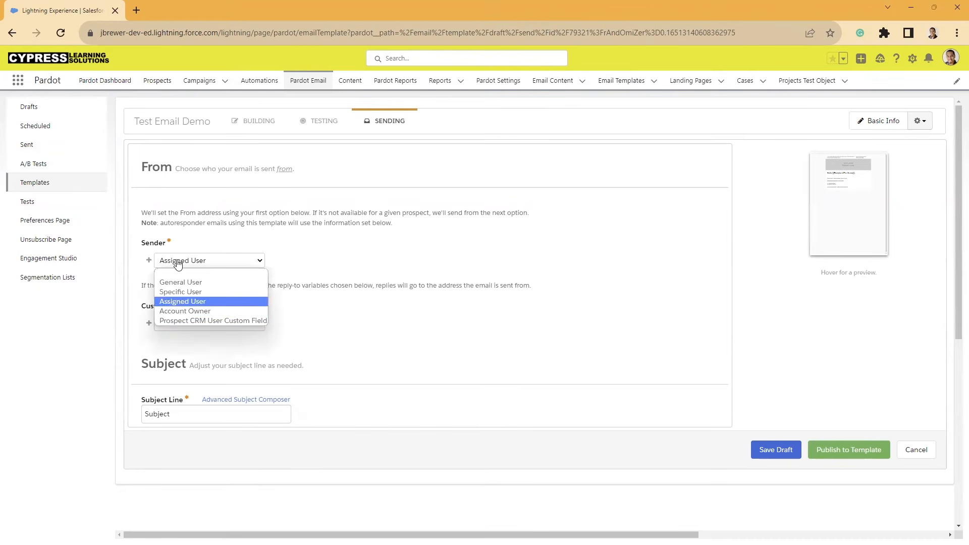
pyautogui.click(173, 312)
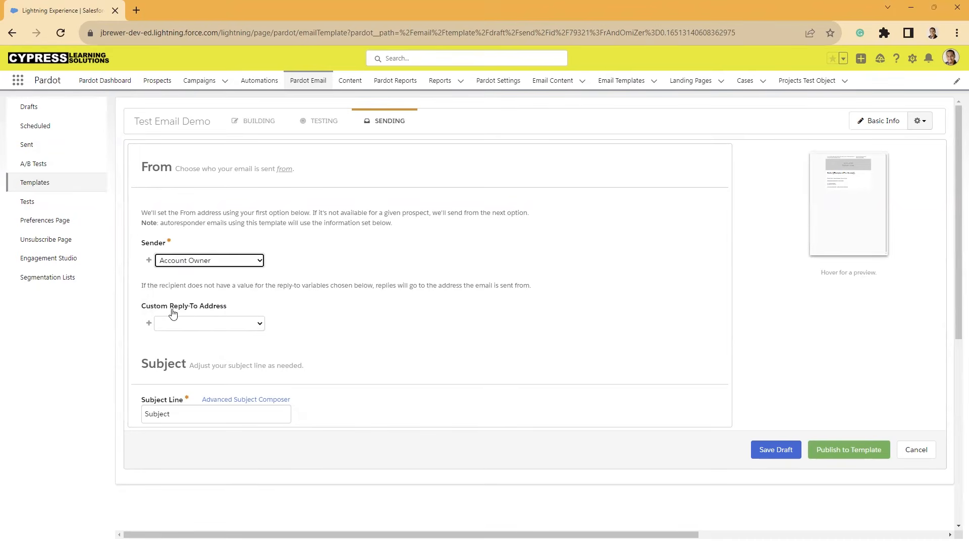
# Step: Review the available sender and custom reply-to address options without changing either selection
pyautogui.click(190, 264)
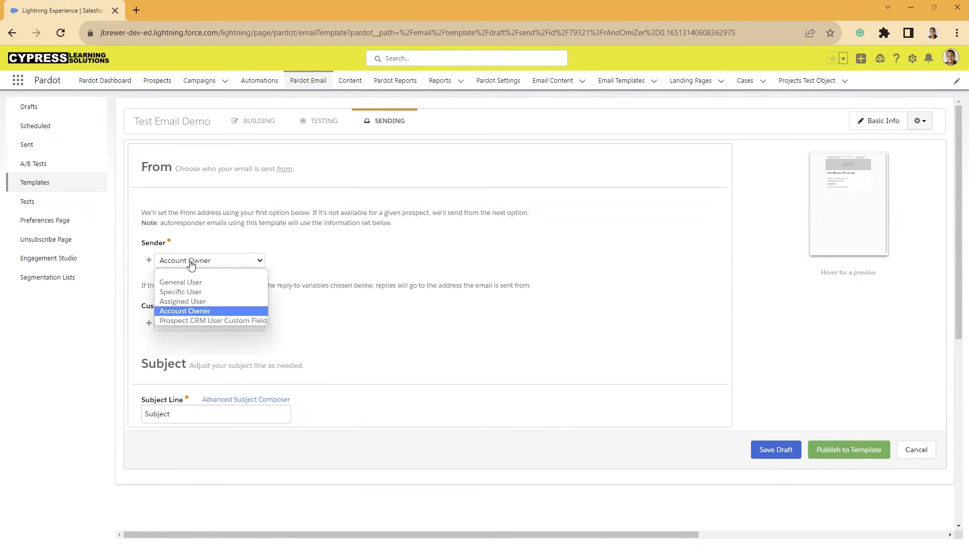
pyautogui.click(263, 220)
pyautogui.click(171, 262)
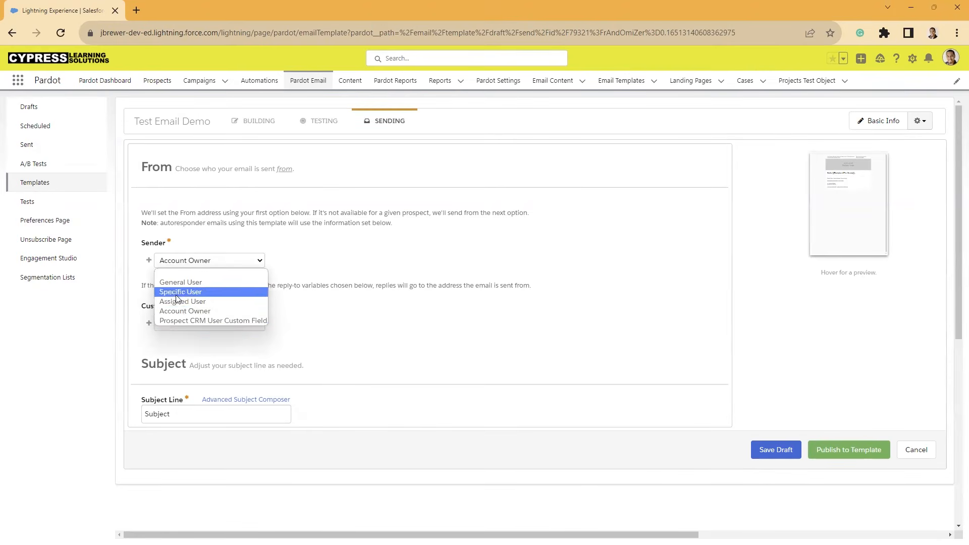
pyautogui.click(207, 222)
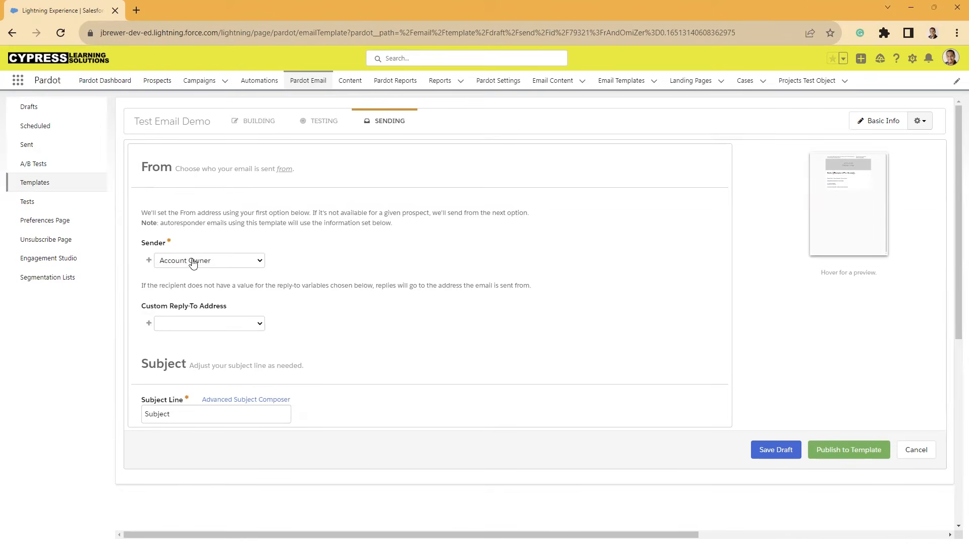
pyautogui.click(175, 326)
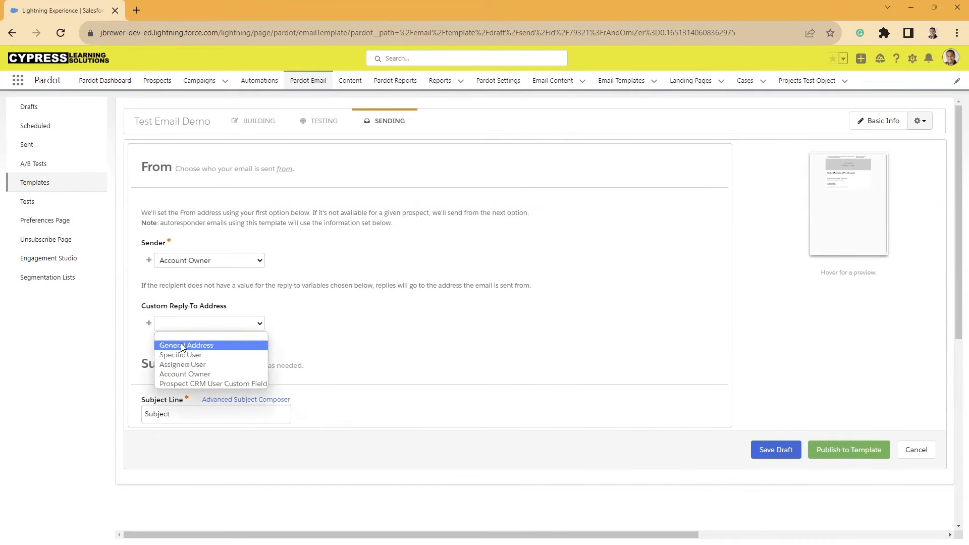
pyautogui.click(125, 287)
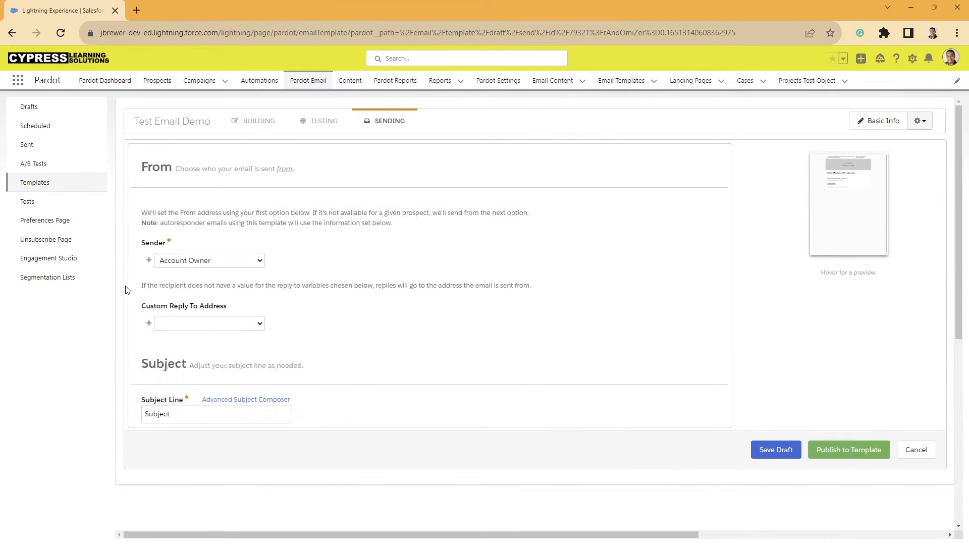
# Step: Examine the merge fields available for the subject line in the Advanced Subject Composer without inserting one
pyautogui.click(235, 400)
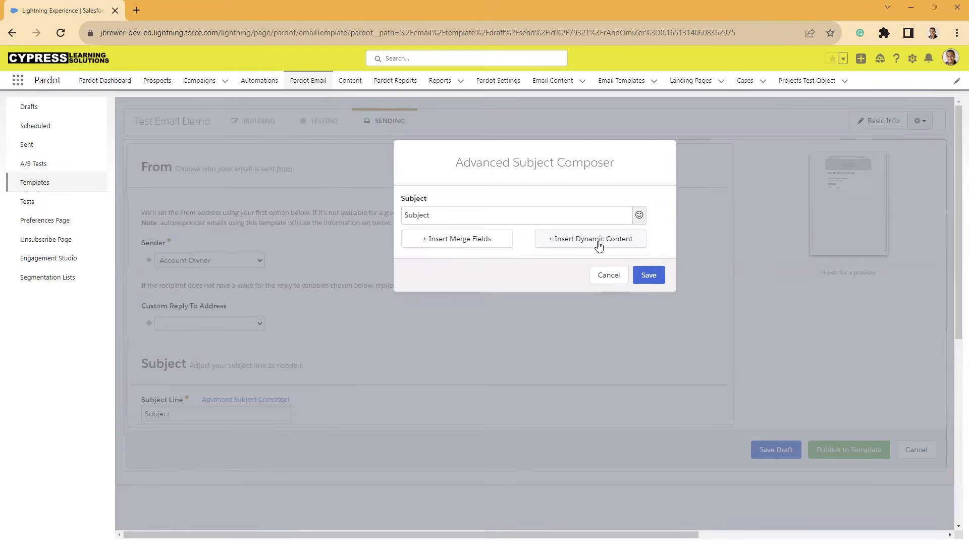
pyautogui.click(446, 244)
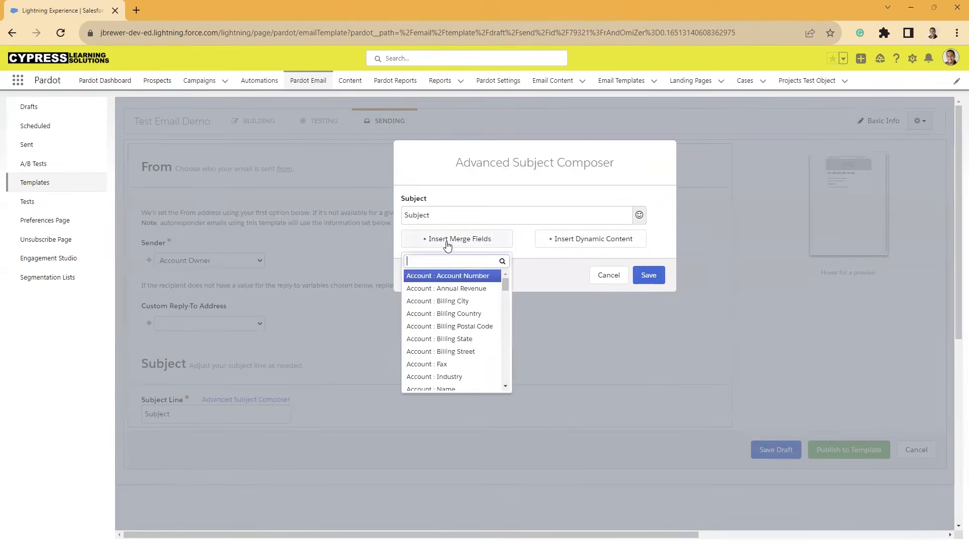
pyautogui.scroll(-3, 451, 310)
pyautogui.scroll(-3, 451, 313)
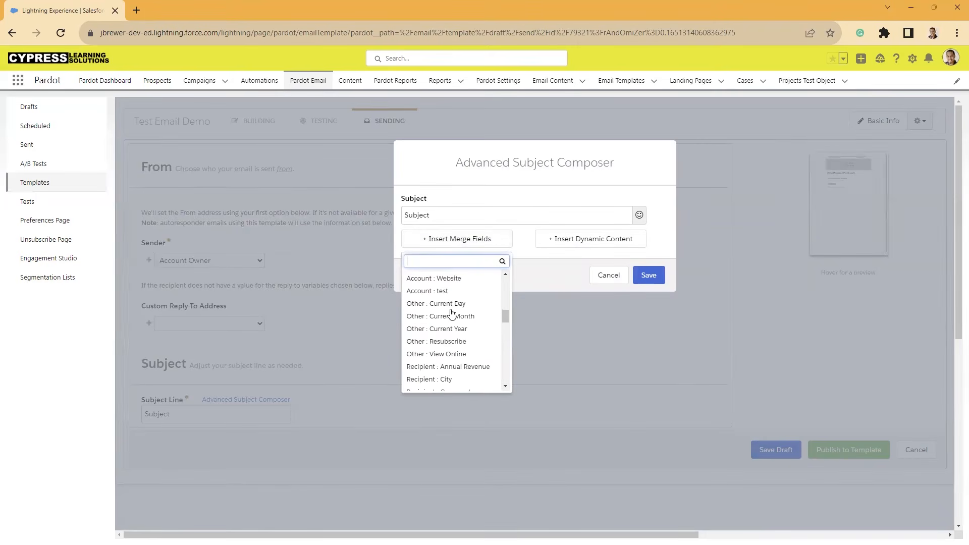
pyautogui.scroll(1, 451, 292)
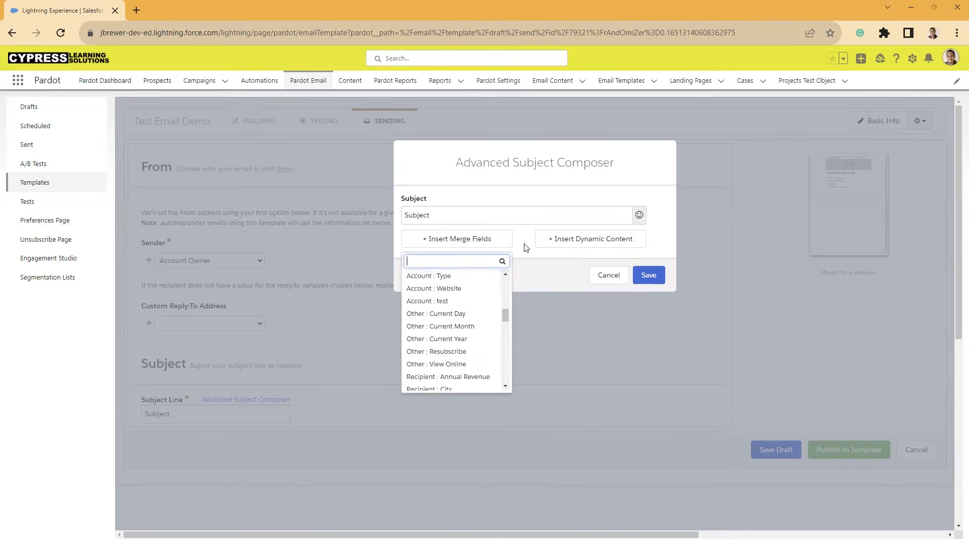
pyautogui.click(523, 245)
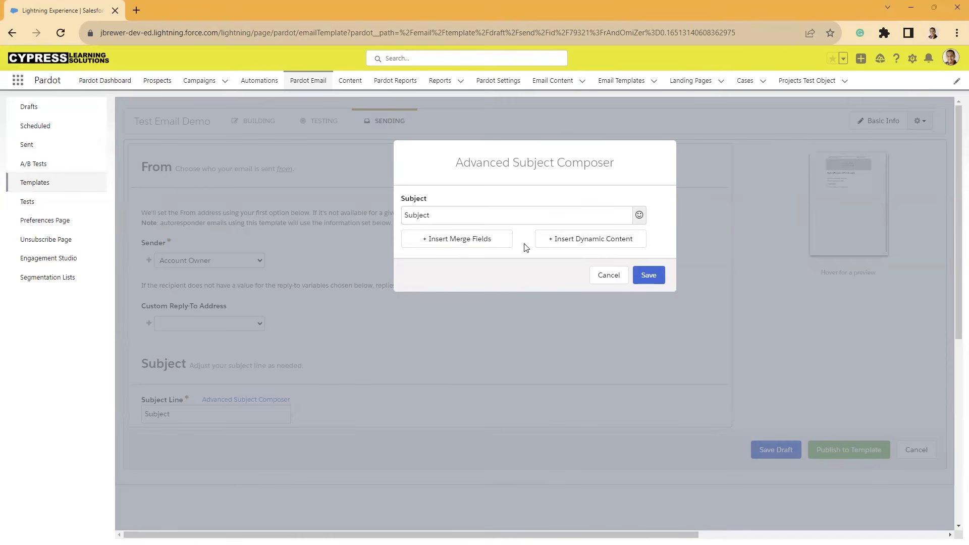
# Step: Try adding a sunglasses emoji after the subject text, and discard the subject change
pyautogui.click(639, 217)
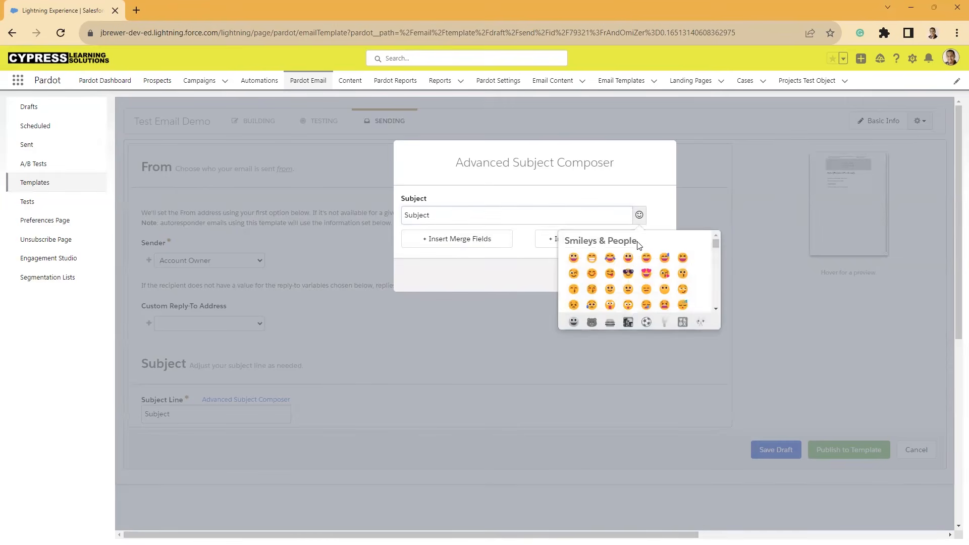
pyautogui.click(628, 274)
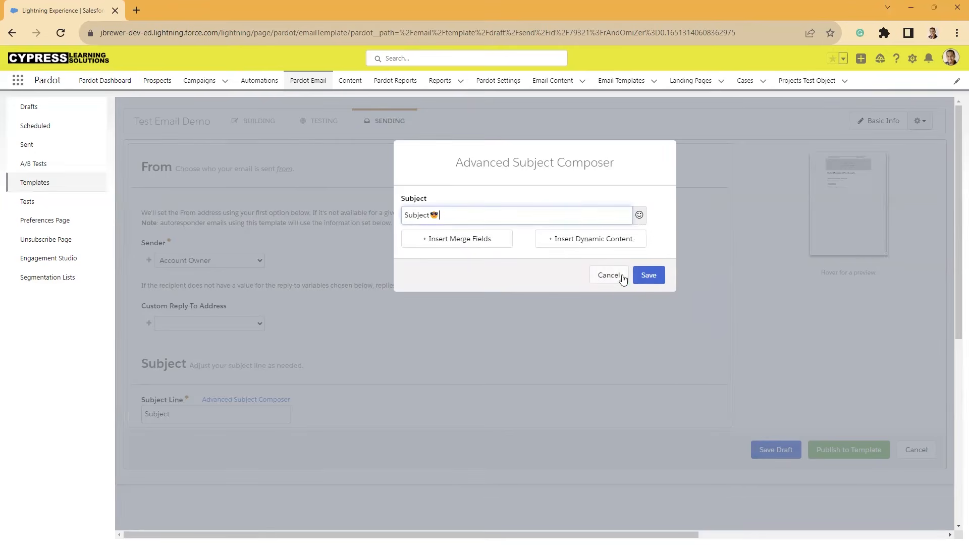
pyautogui.click(608, 276)
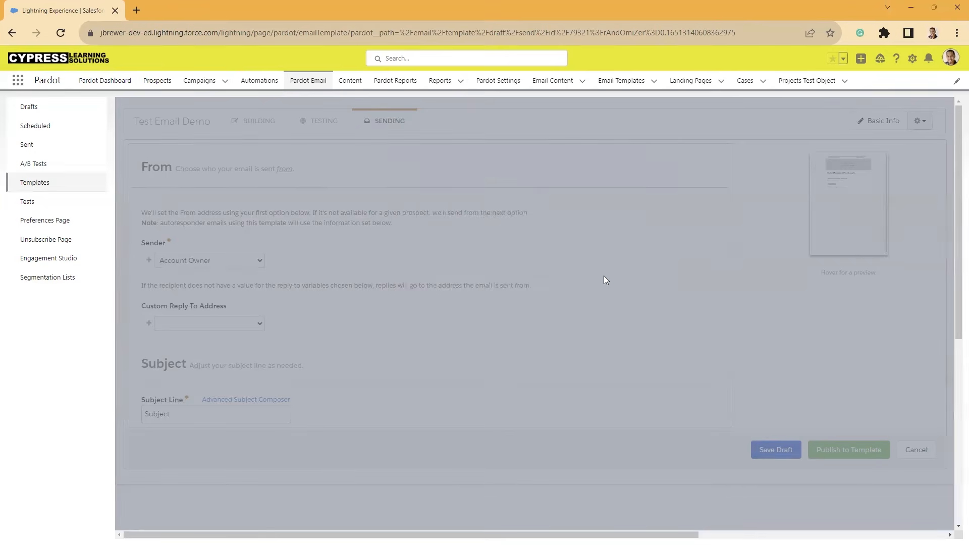
# Step: Check the enlarged email preview and look over the sender, reply-to and subject settings
pyautogui.moveTo(853, 222)
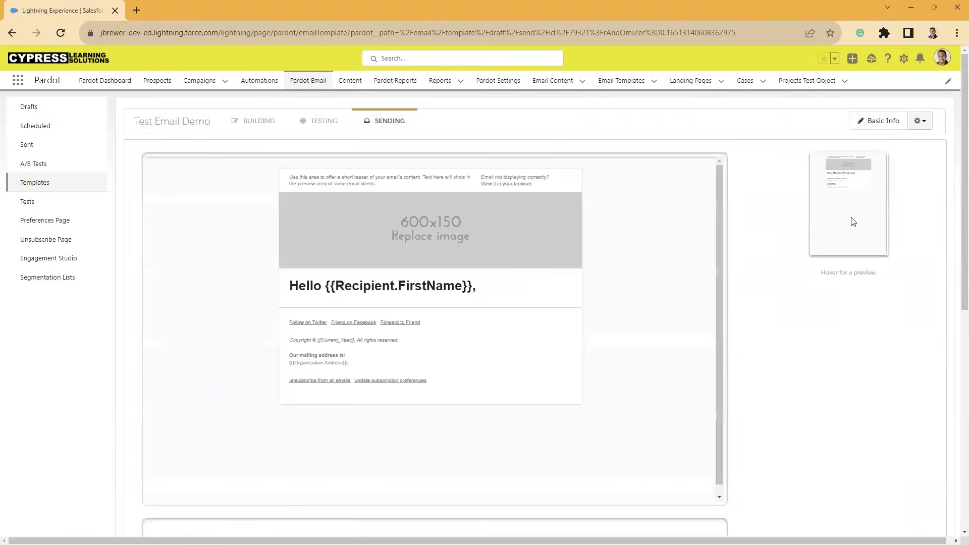
pyautogui.scroll(-1, 770, 288)
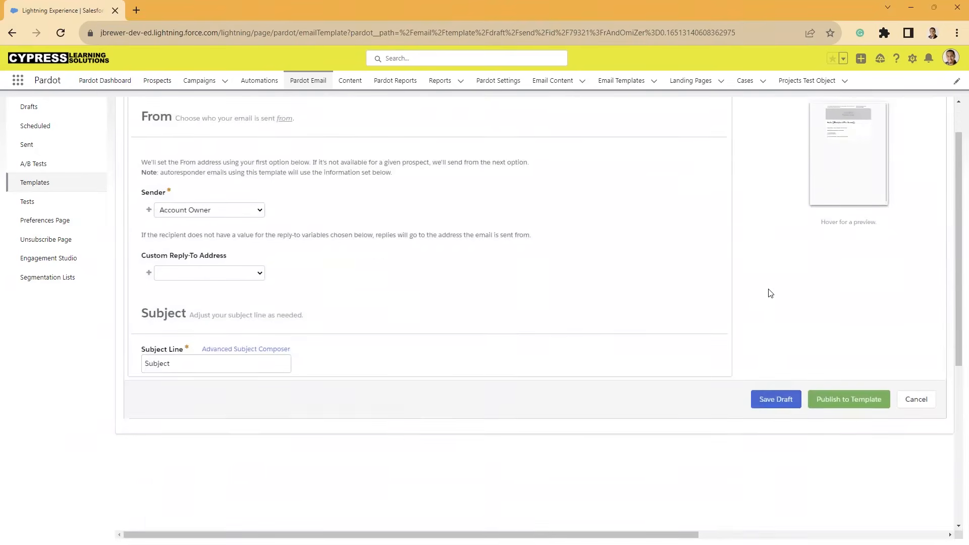
pyautogui.scroll(1, 765, 364)
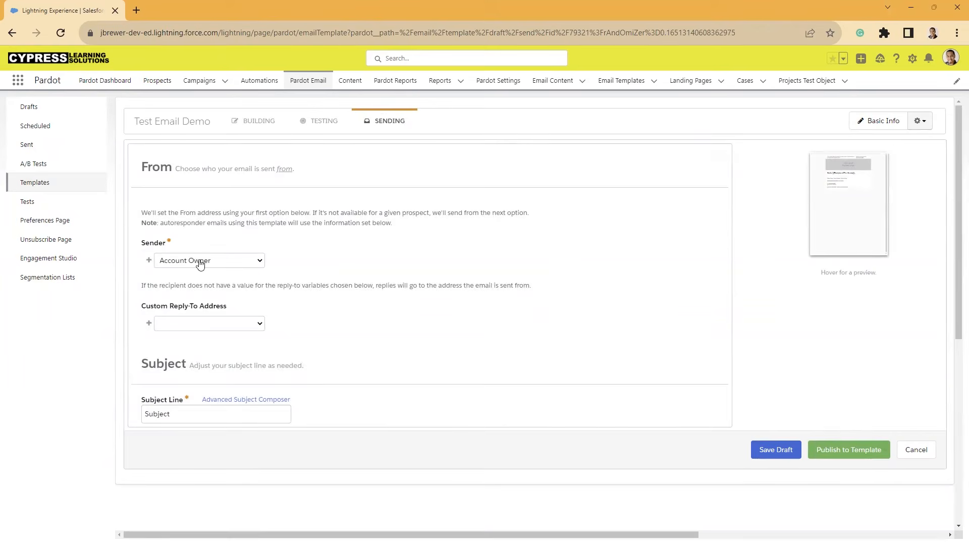
# Step: Try to publish the draft to the template with Account Owner as the only sender, and read the sender requirement
pyautogui.click(833, 448)
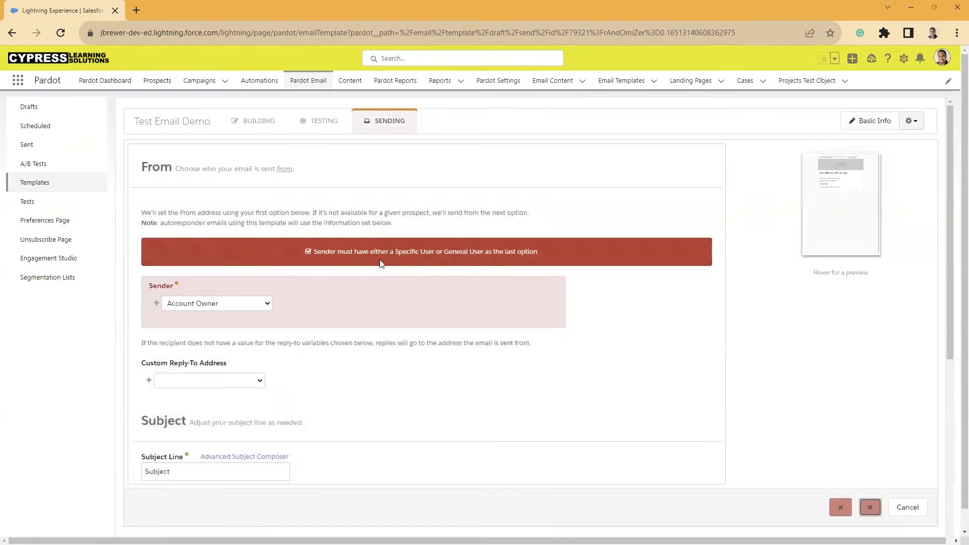
pyautogui.moveTo(353, 249); pyautogui.dragTo(538, 250)
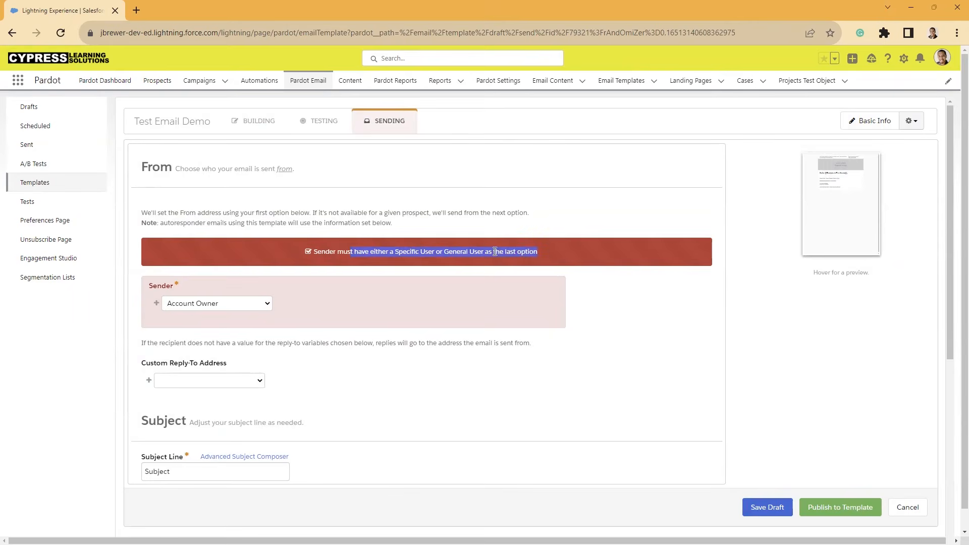
# Step: Add Specific User as the second sender option after Account Owner, and save the draft
pyautogui.click(156, 303)
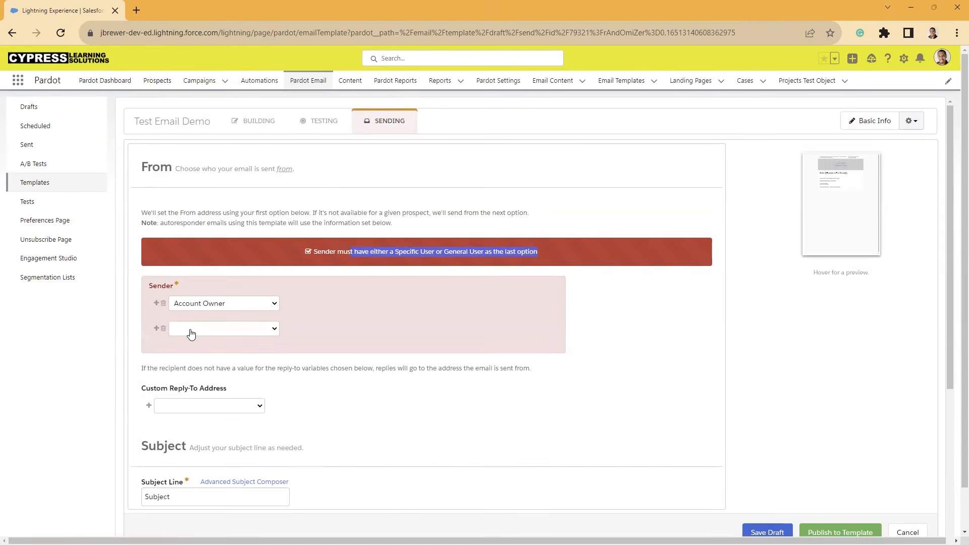
pyautogui.click(203, 303)
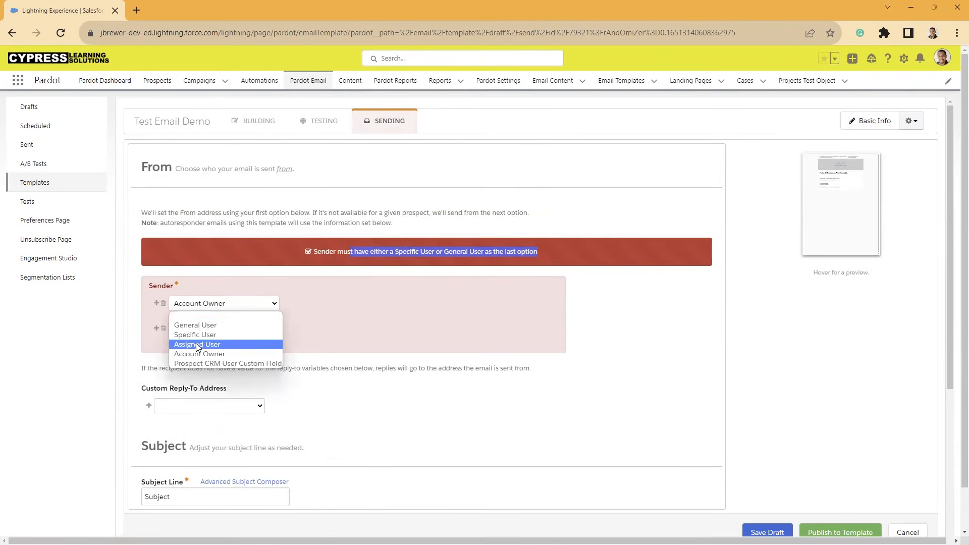
pyautogui.click(298, 301)
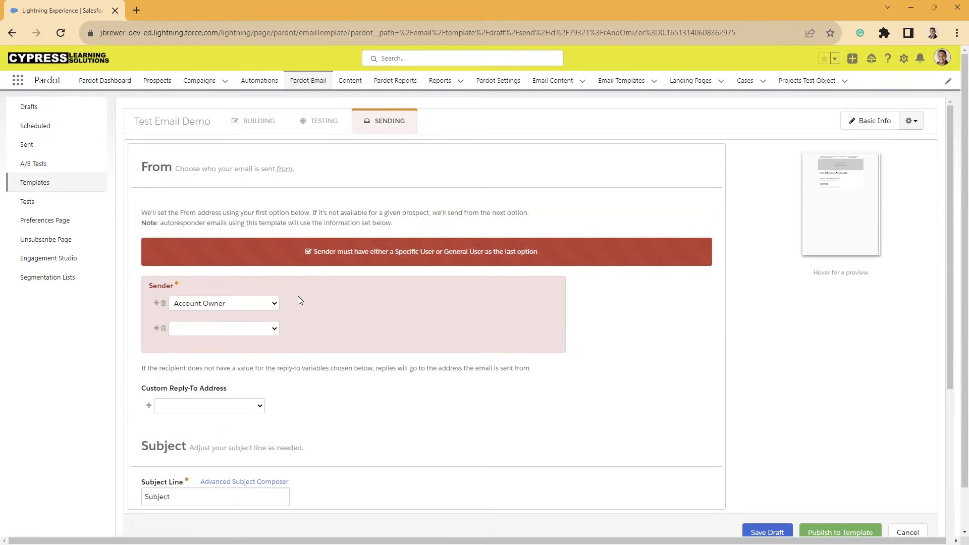
pyautogui.click(189, 329)
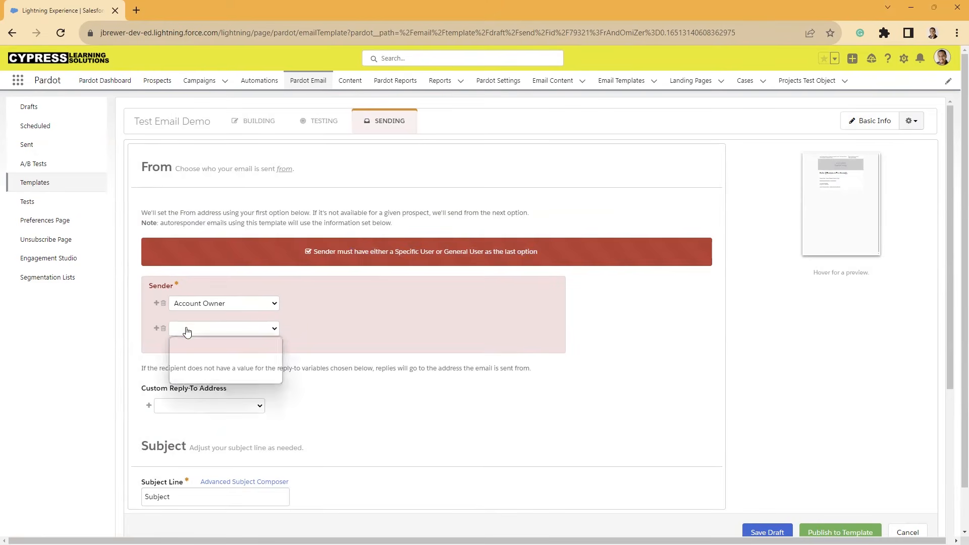
pyautogui.click(193, 361)
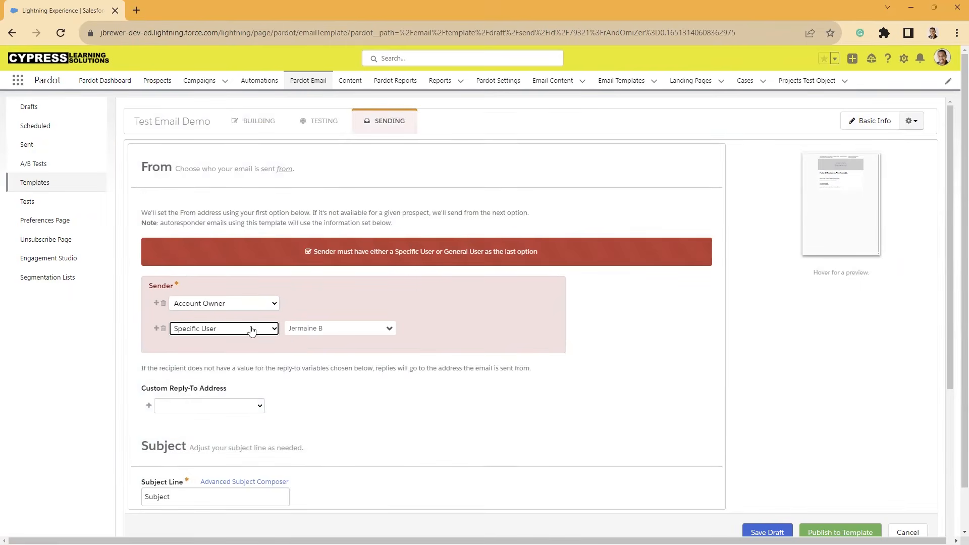
pyautogui.scroll(-2, 735, 422)
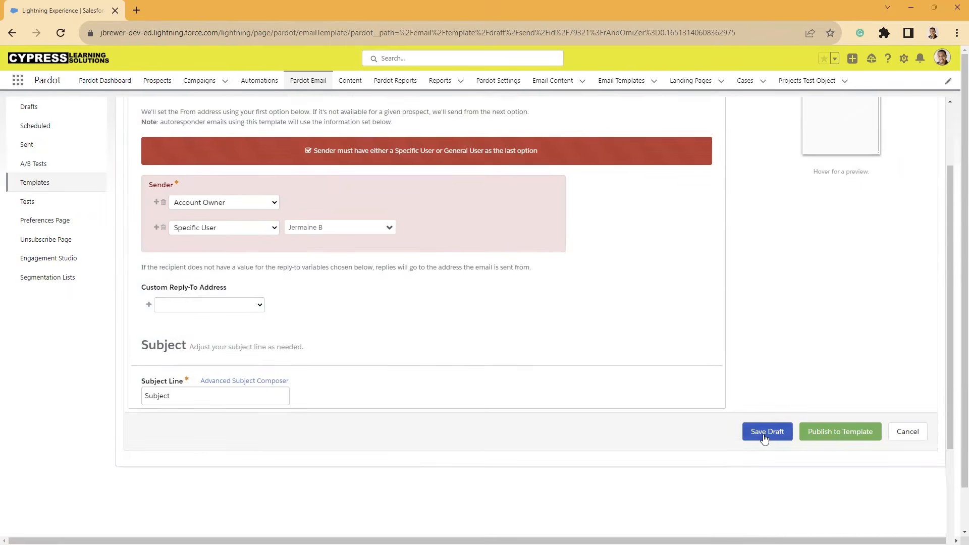
pyautogui.click(763, 437)
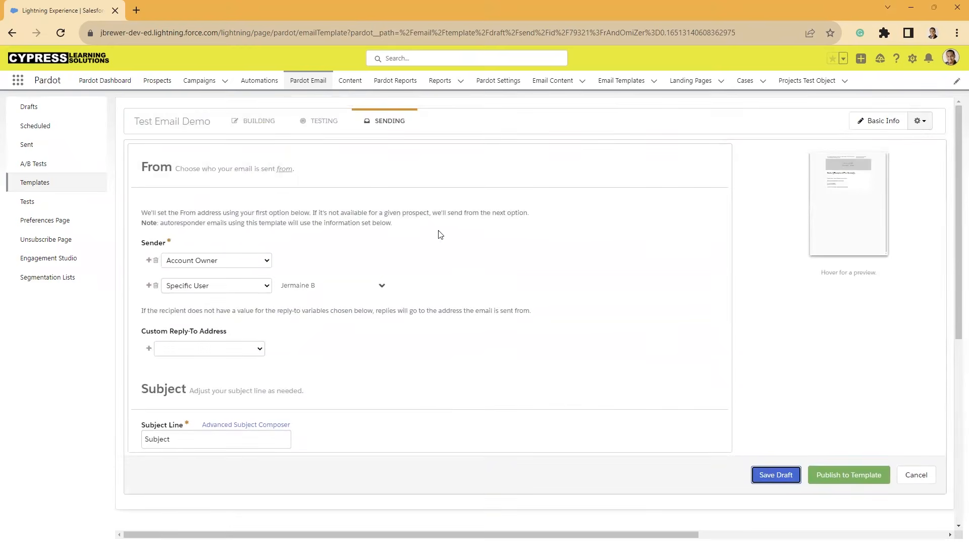
# Step: Add Internal Test List to the template's test lists and send the test email to it
pyautogui.click(323, 130)
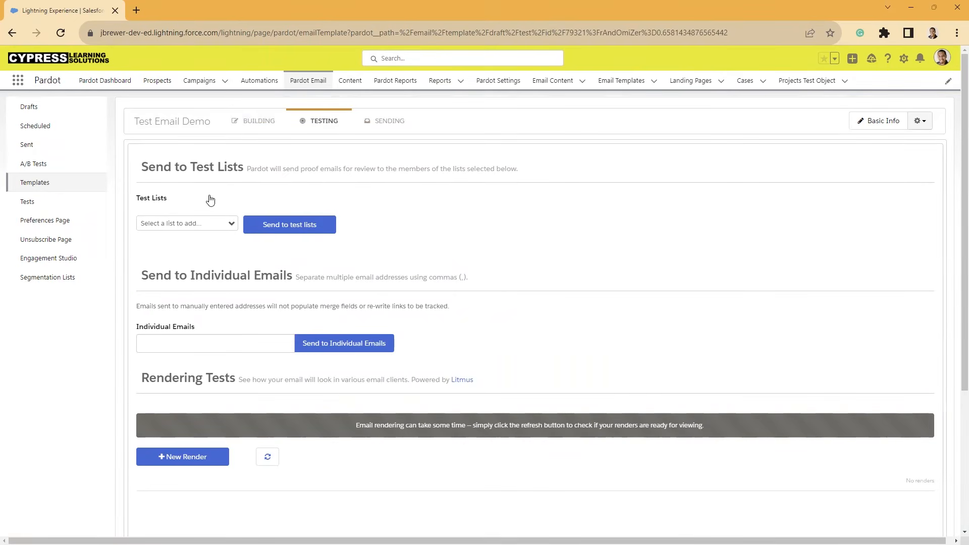
pyautogui.click(221, 223)
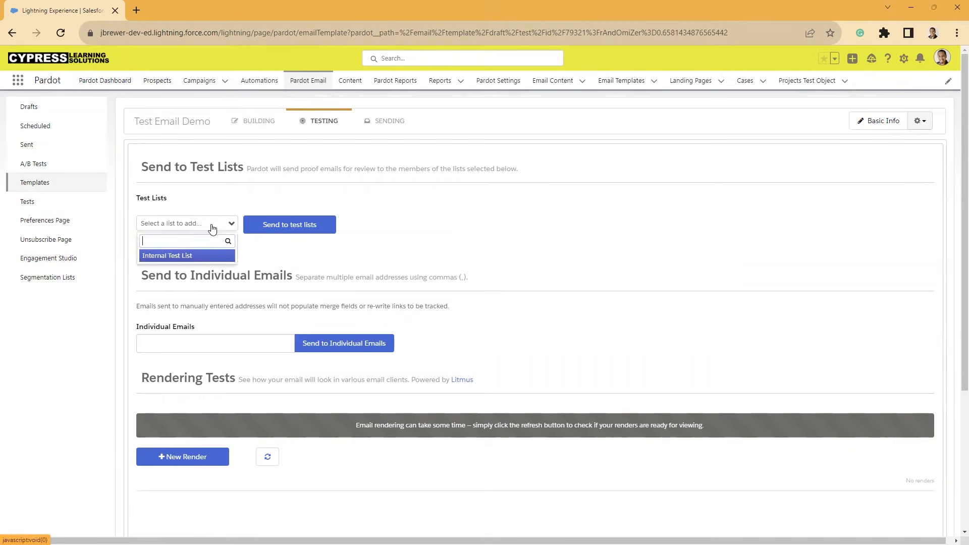
pyautogui.click(184, 256)
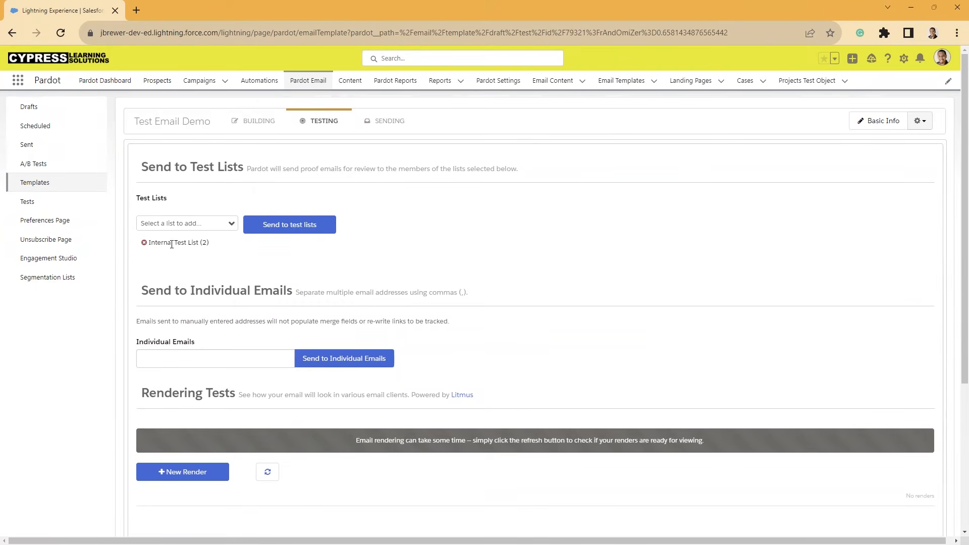
pyautogui.click(271, 230)
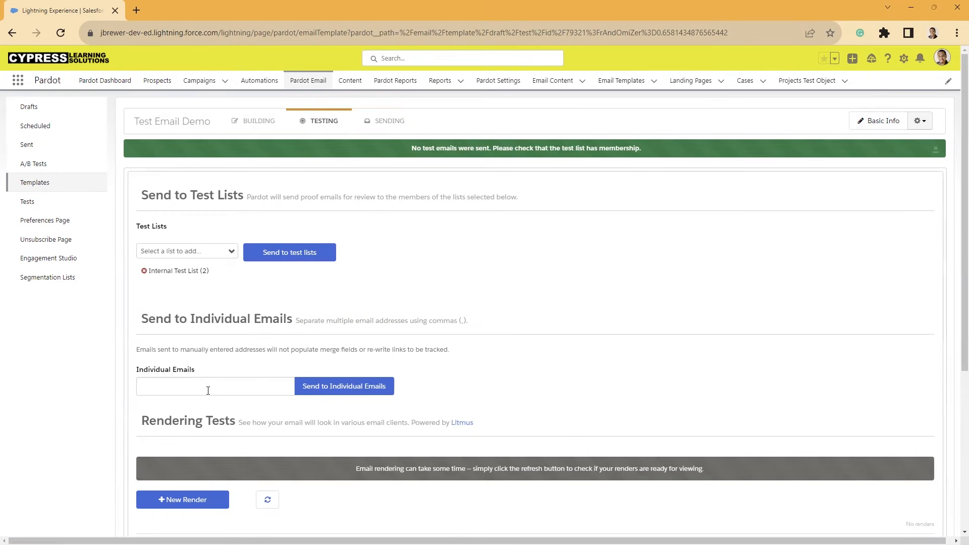
# Step: Read the merge field and link tracking note for individual test emails, and look over the rendering tests section
pyautogui.moveTo(271, 346); pyautogui.dragTo(360, 345)
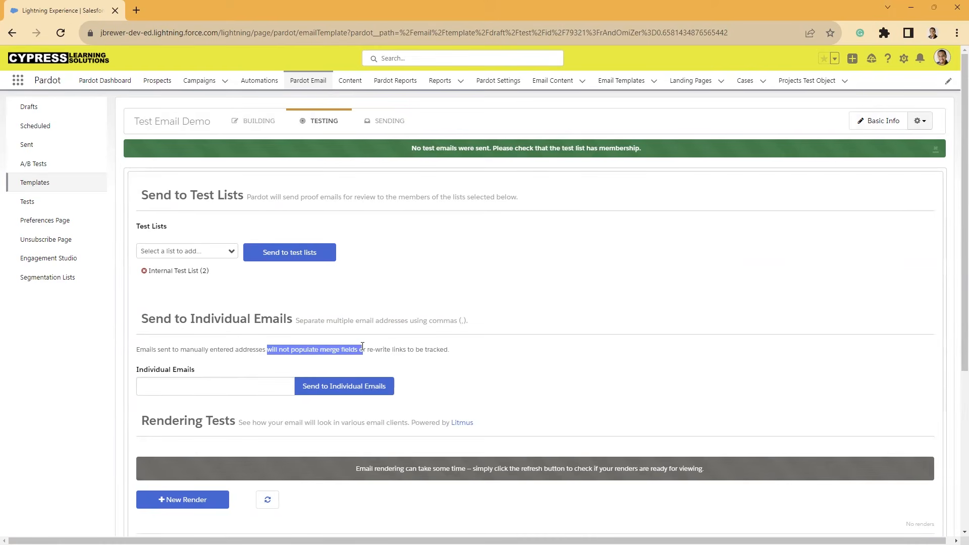
pyautogui.moveTo(378, 349); pyautogui.dragTo(449, 351)
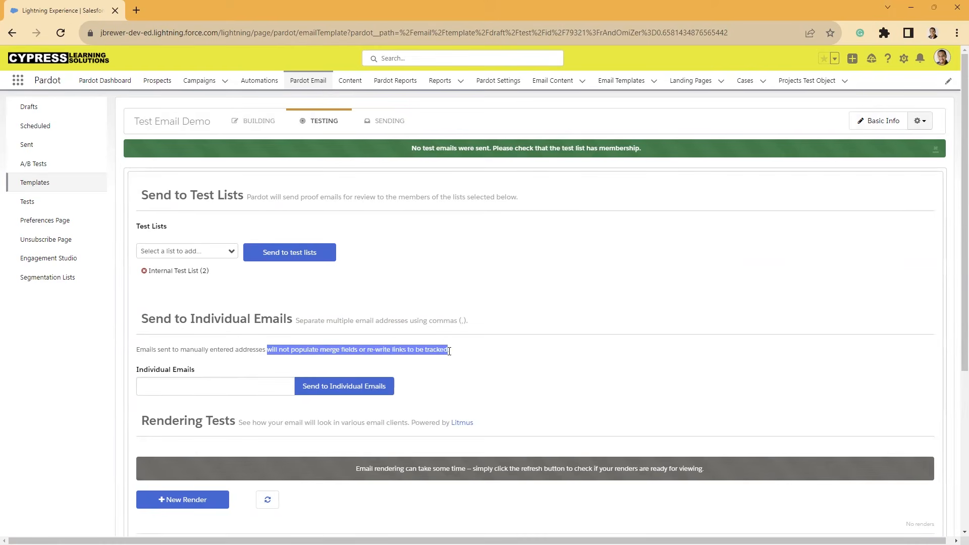
pyautogui.click(299, 350)
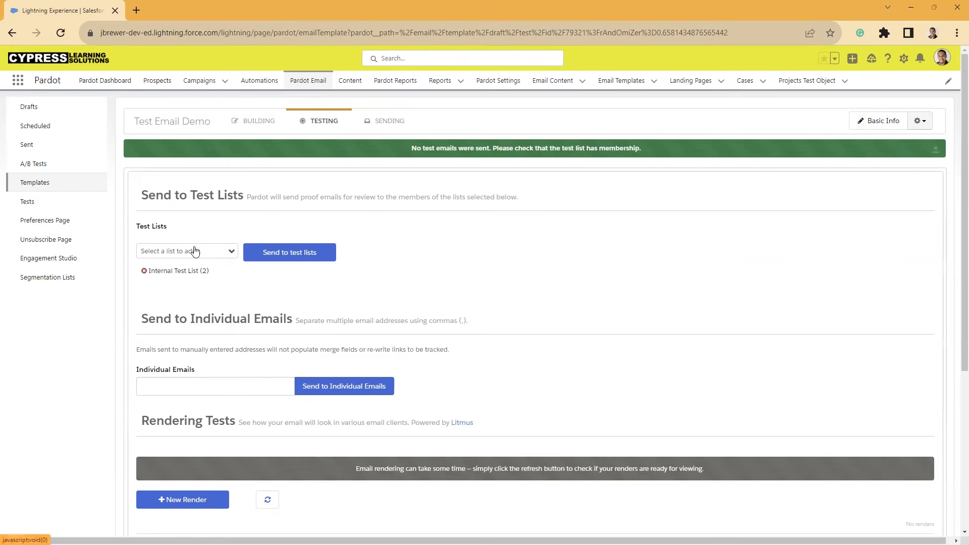
pyautogui.scroll(-3, 195, 252)
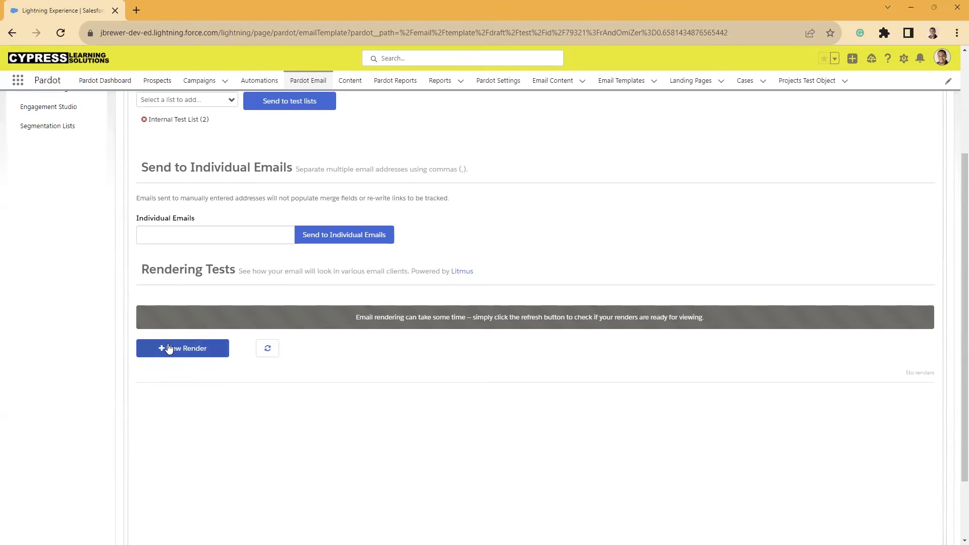
pyautogui.scroll(3, 168, 348)
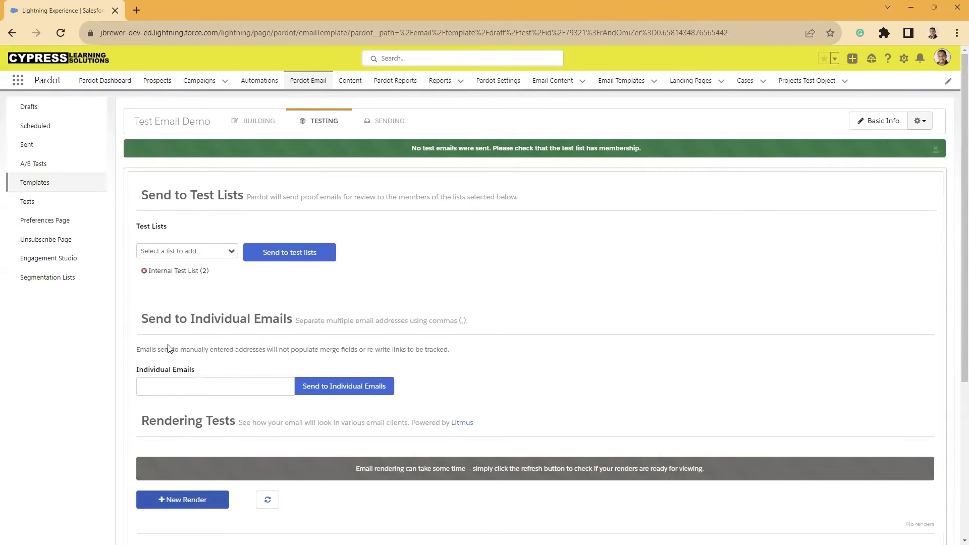
pyautogui.scroll(-2, 169, 347)
pyautogui.scroll(2, 192, 303)
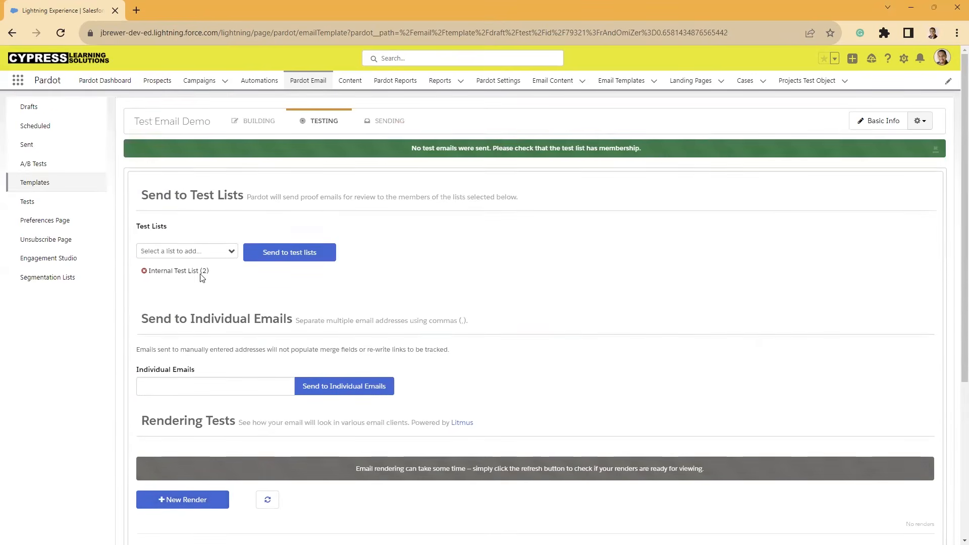
# Step: Open the image properties of the 600x150 header placeholder in the email builder and check the file upload option
pyautogui.click(402, 123)
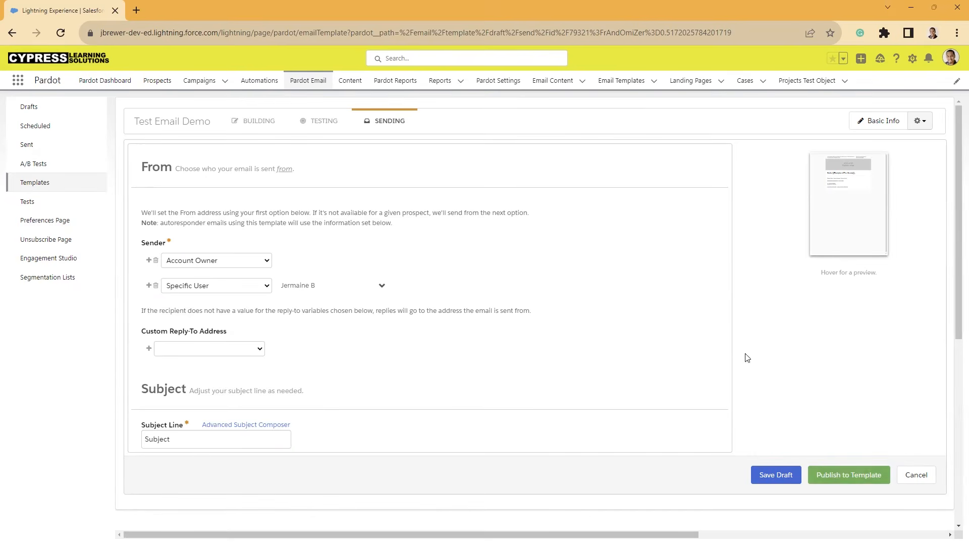
pyautogui.click(249, 124)
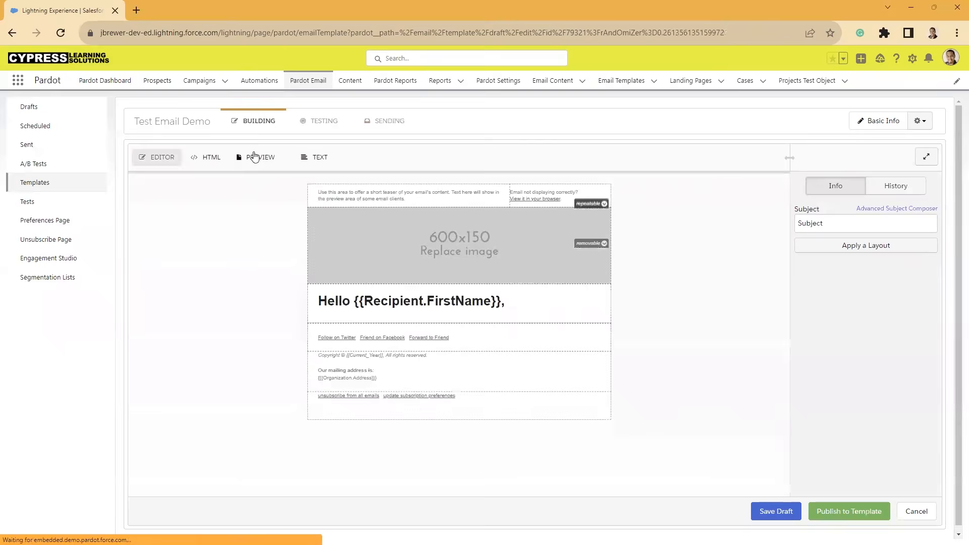
pyautogui.click(475, 237)
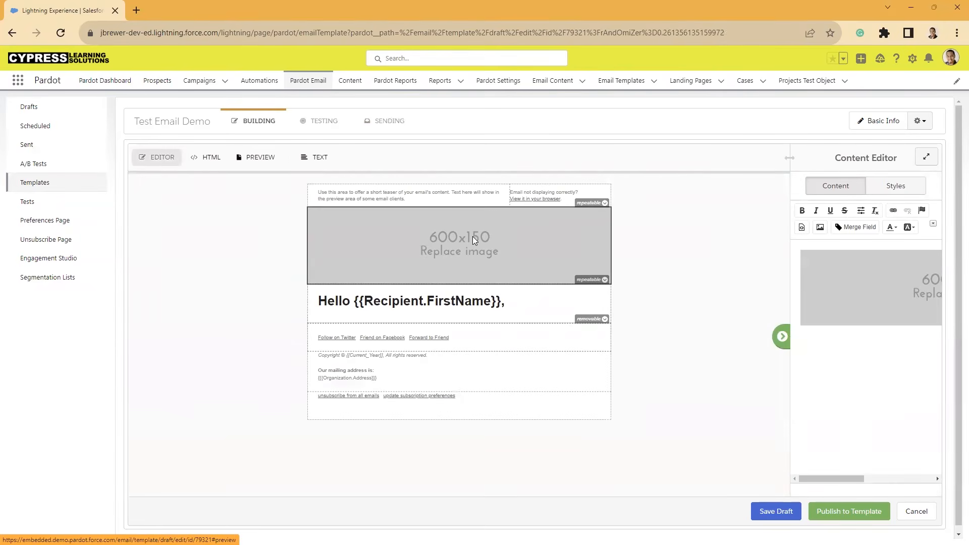
pyautogui.doubleClick(850, 277)
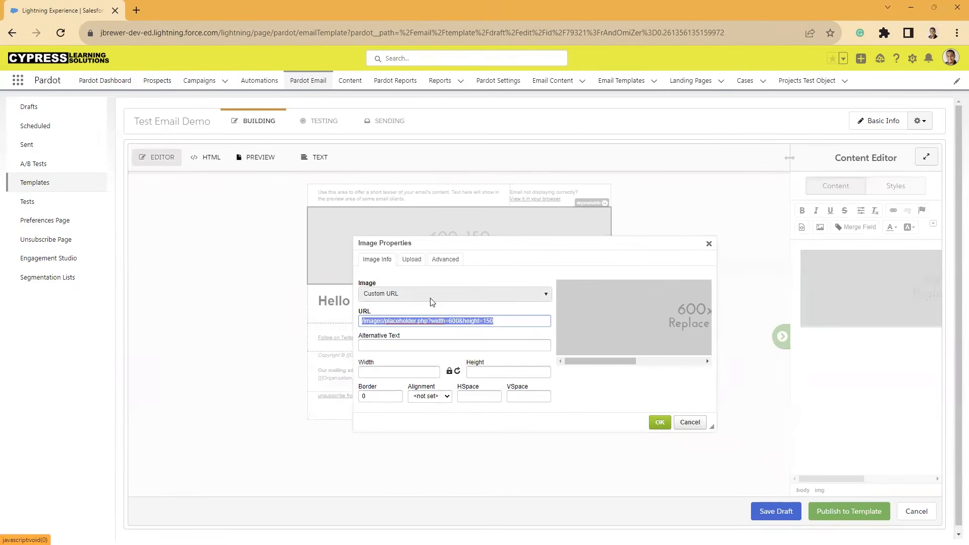
pyautogui.click(412, 259)
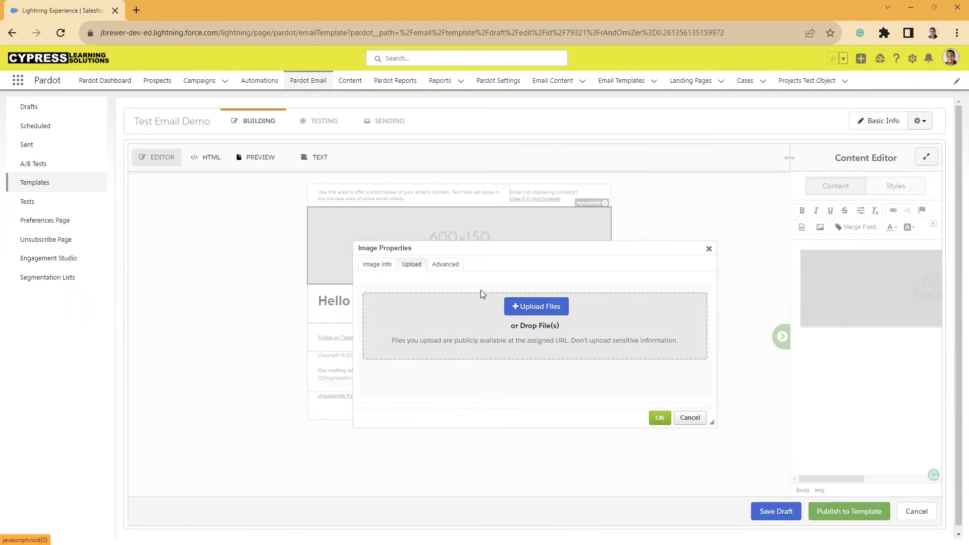
pyautogui.click(378, 264)
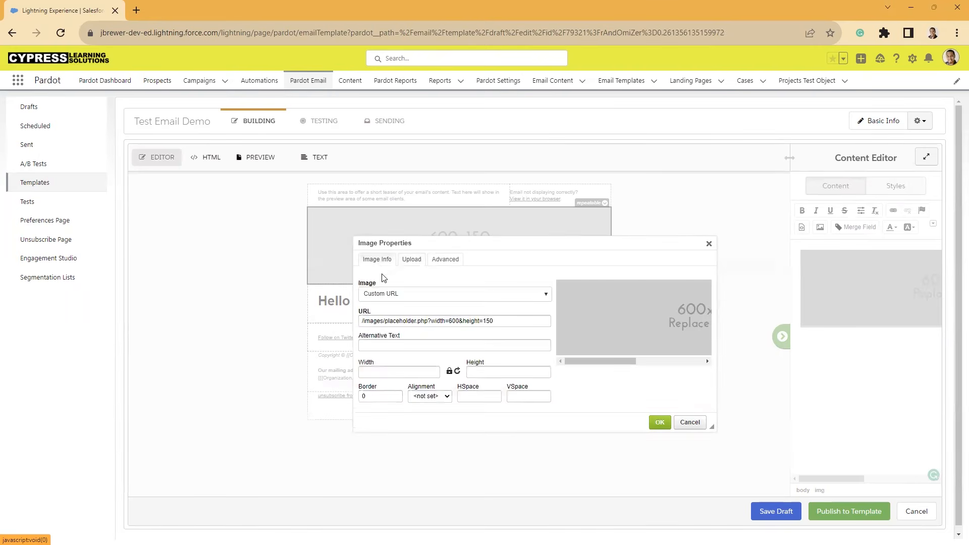
# Step: Set the header image source to cypresslearning.png with the alternative text "Company Logo"
pyautogui.click(399, 293)
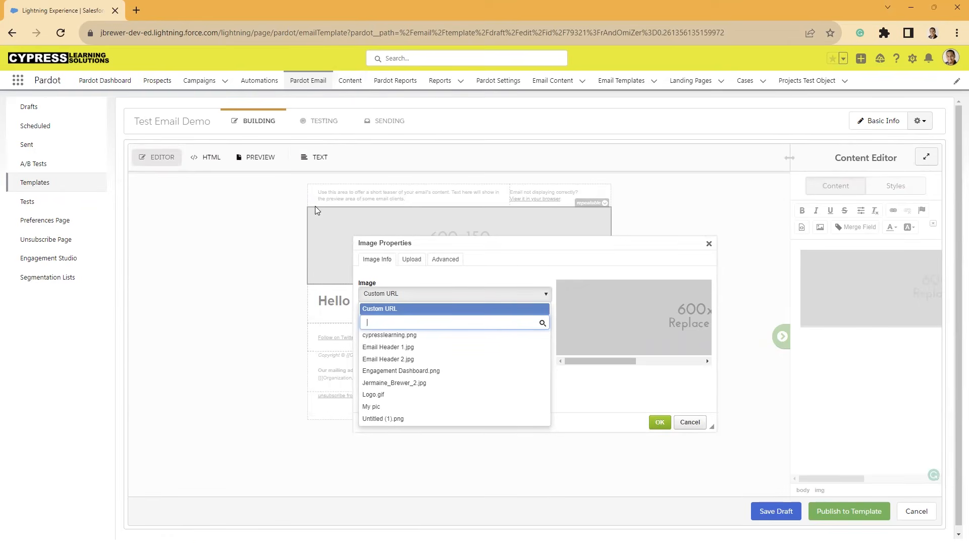
pyautogui.click(392, 336)
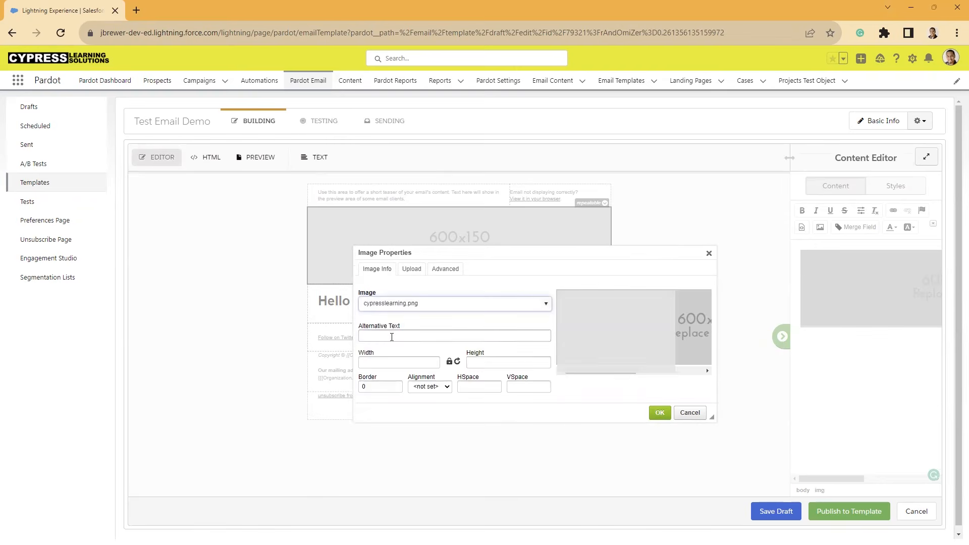
pyautogui.click(401, 304)
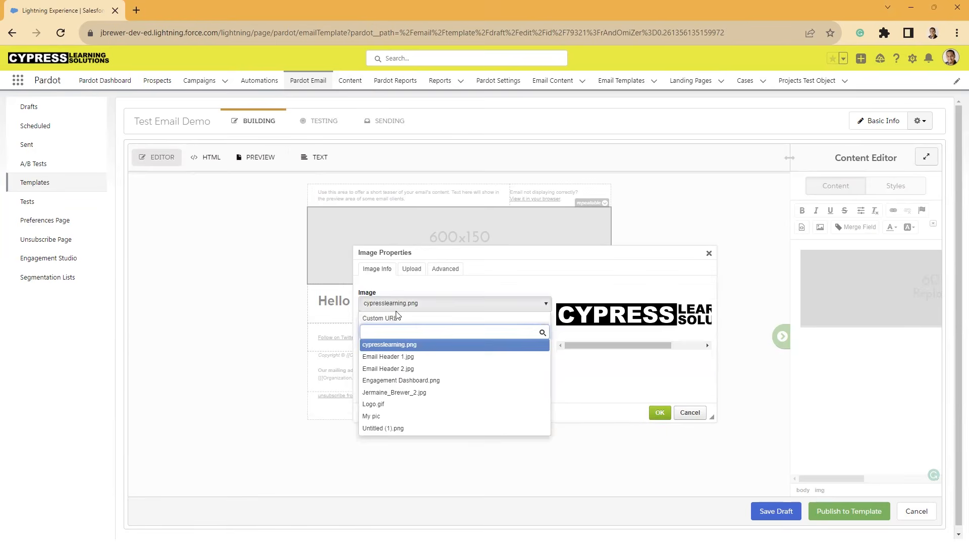
pyautogui.click(395, 318)
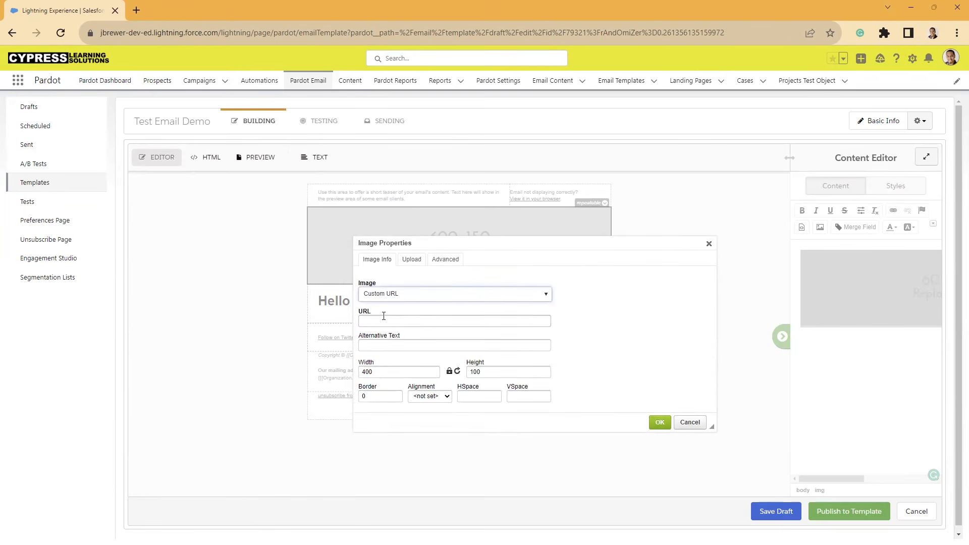
pyautogui.click(393, 293)
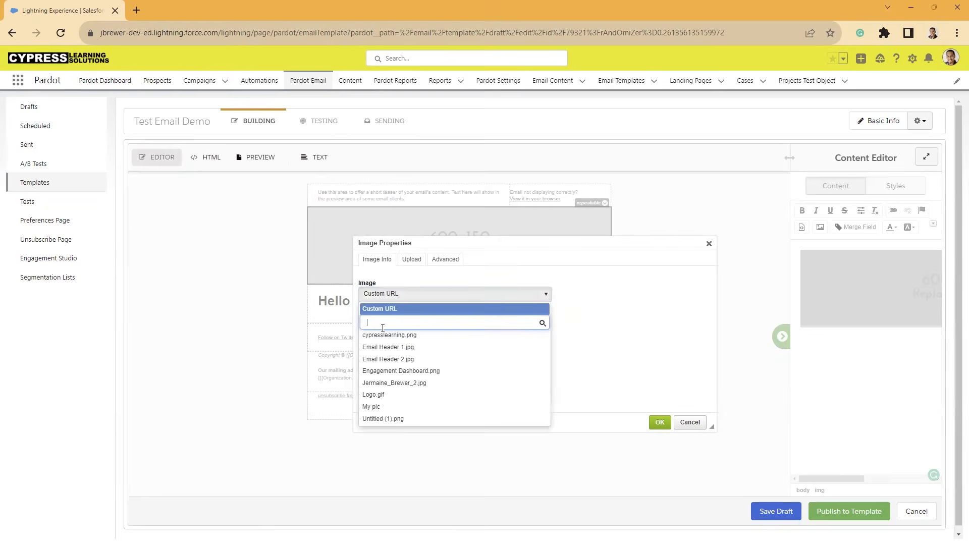
pyautogui.click(380, 335)
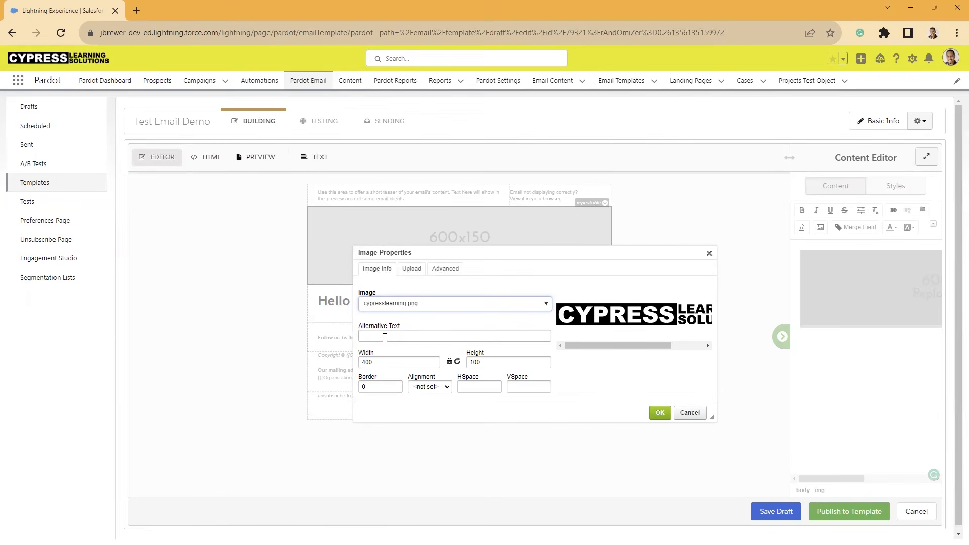
pyautogui.click(385, 337)
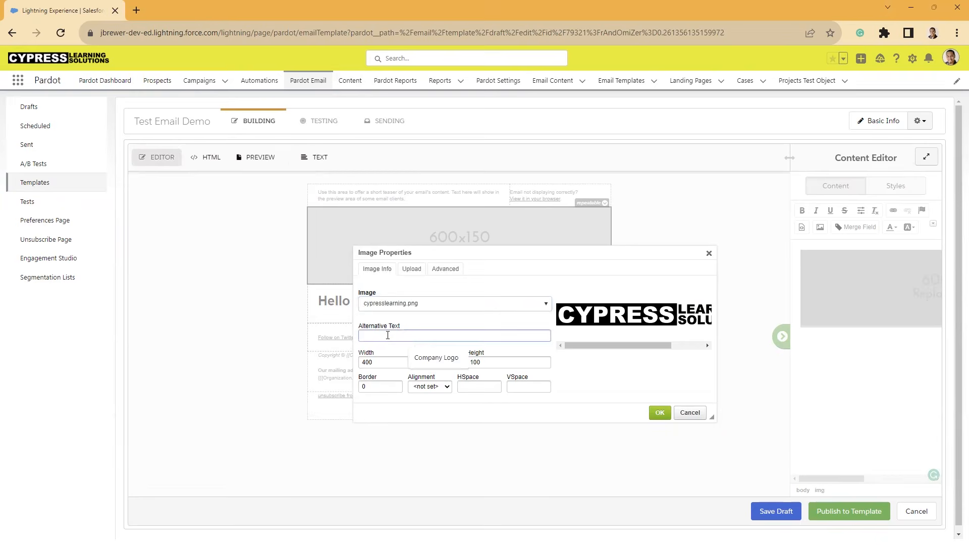
pyautogui.write('Company Logo')
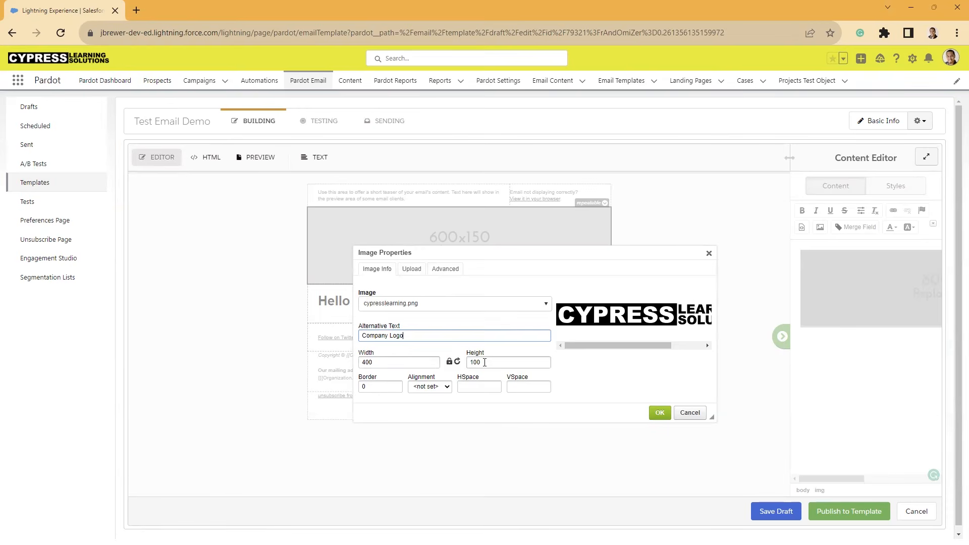
# Step: Unlock the header logo's aspect ratio and set its height to 200
pyautogui.click(449, 362)
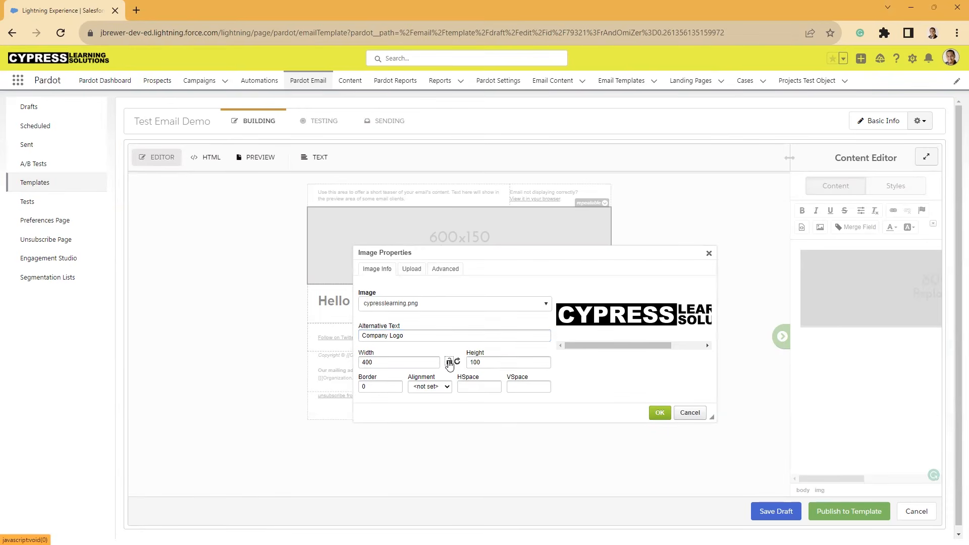
pyautogui.doubleClick(475, 362)
pyautogui.write('200')
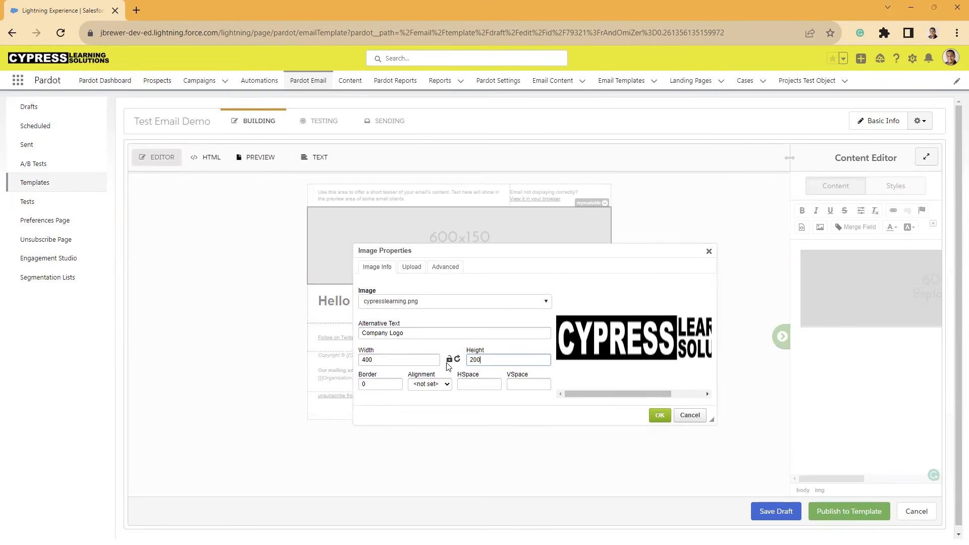
# Step: Lock the header logo's aspect ratio at 400 by 100, apply the image properties, and publish the draft to the template
pyautogui.click(450, 360)
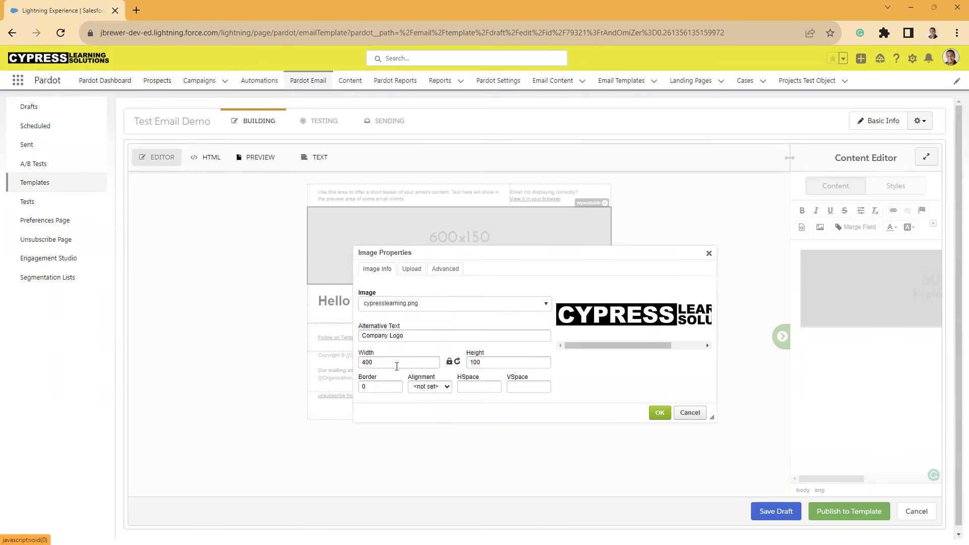
pyautogui.click(473, 387)
pyautogui.click(659, 414)
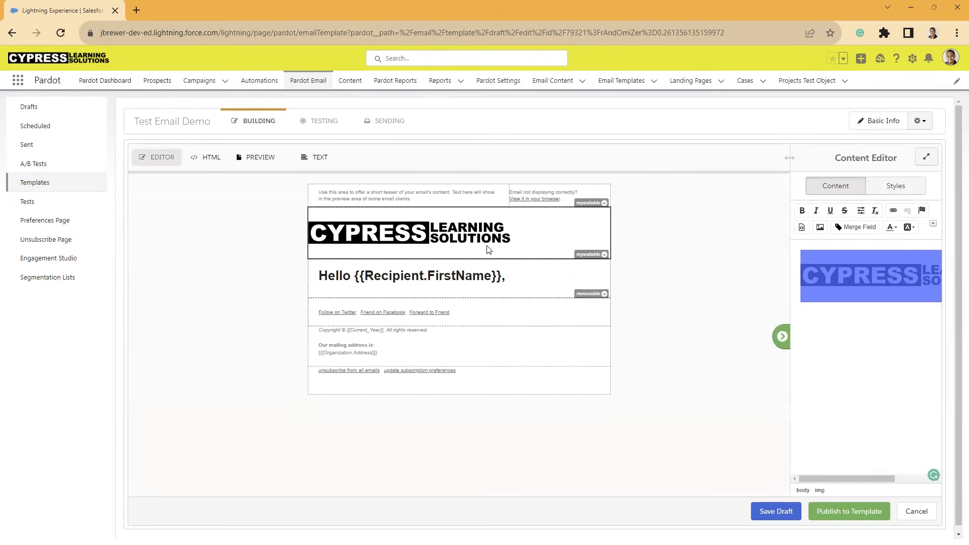
pyautogui.click(840, 511)
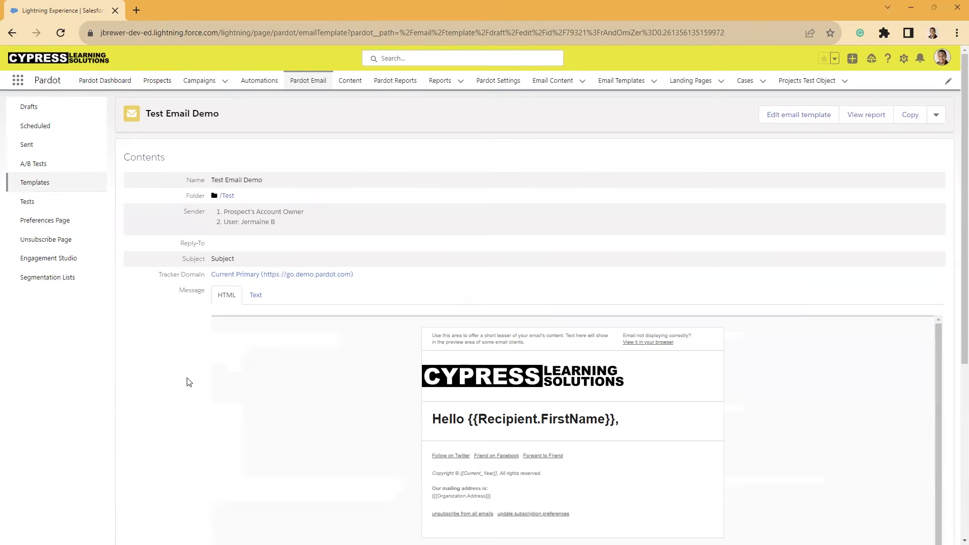
# Step: Review the published template's text version, available uses, sender and subject details, and its HTML version
pyautogui.click(257, 300)
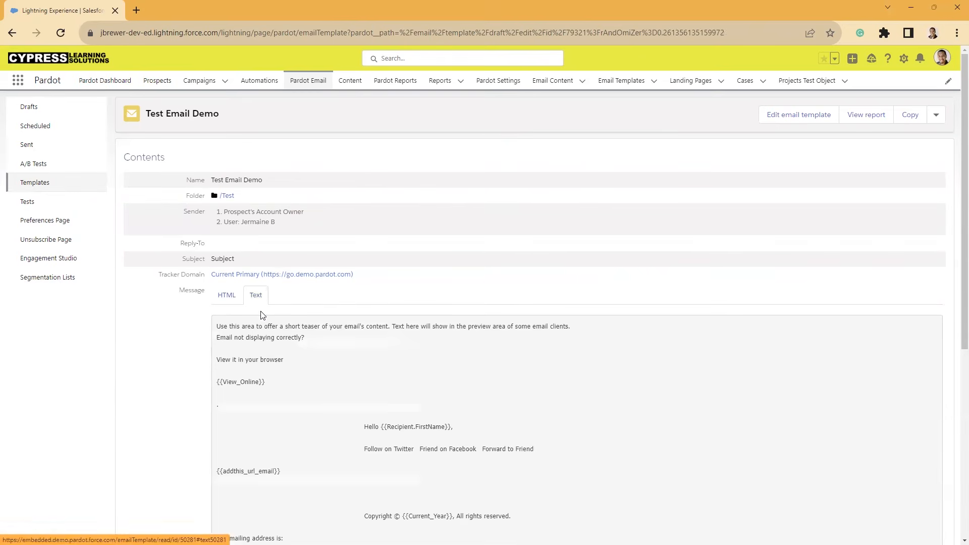
pyautogui.scroll(-1, 178, 390)
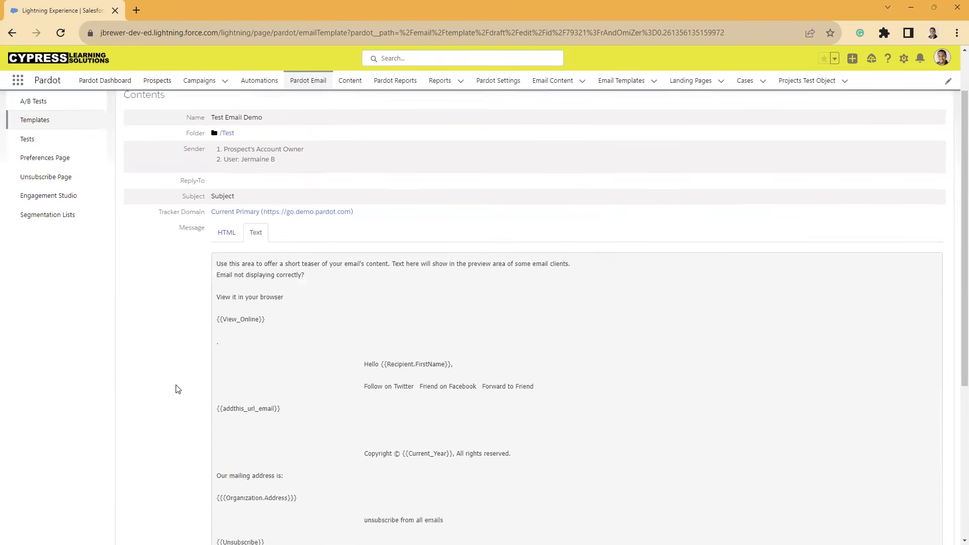
pyautogui.scroll(-5, 178, 390)
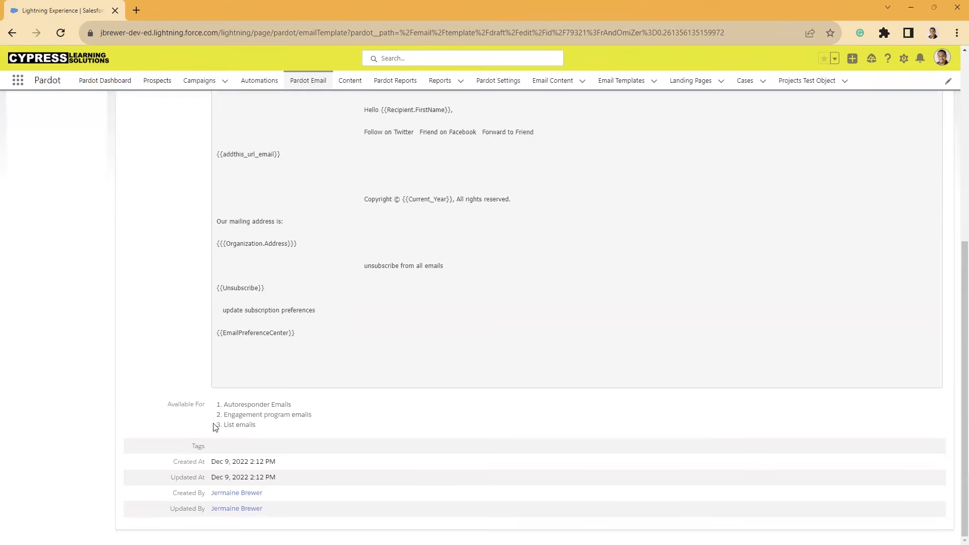
pyautogui.doubleClick(179, 404)
pyautogui.scroll(6, 190, 422)
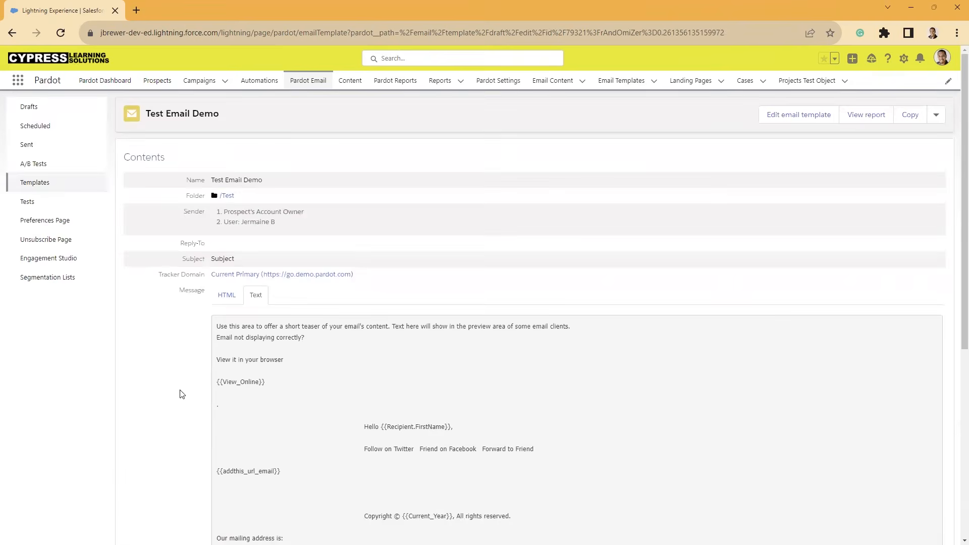
pyautogui.doubleClick(193, 211)
pyautogui.doubleClick(218, 257)
pyautogui.click(489, 251)
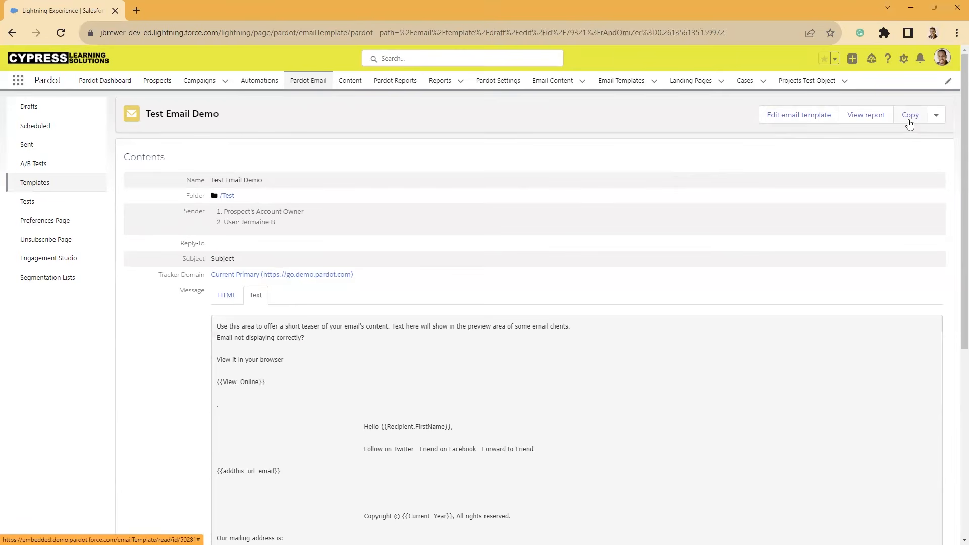
pyautogui.click(225, 301)
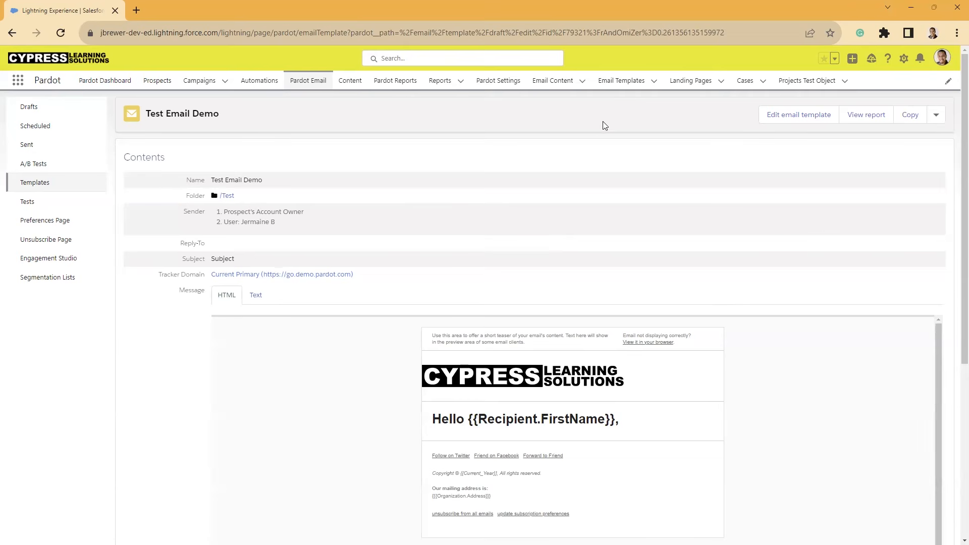
# Step: Open the list of recent Lightning email templates
pyautogui.click(622, 82)
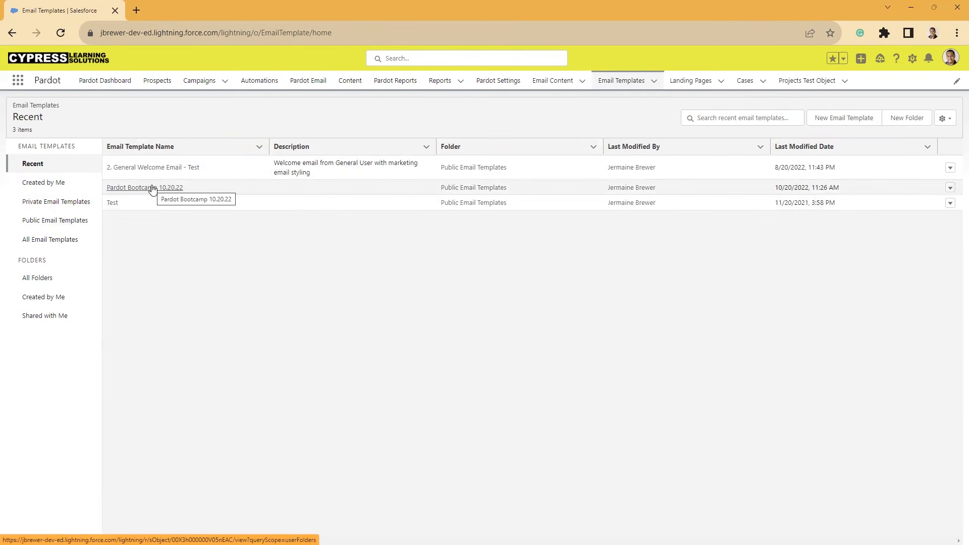
pyautogui.click(908, 119)
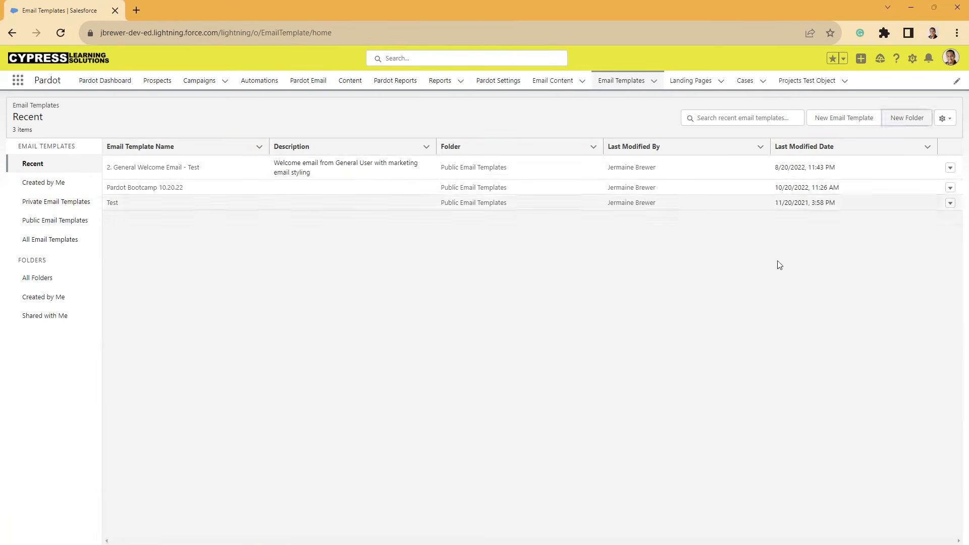
pyautogui.click(399, 276)
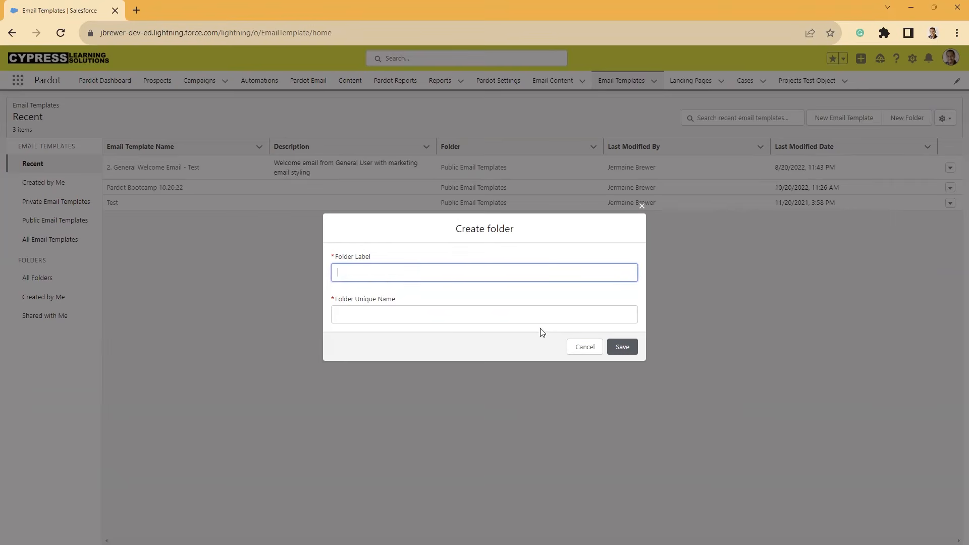
pyautogui.click(581, 347)
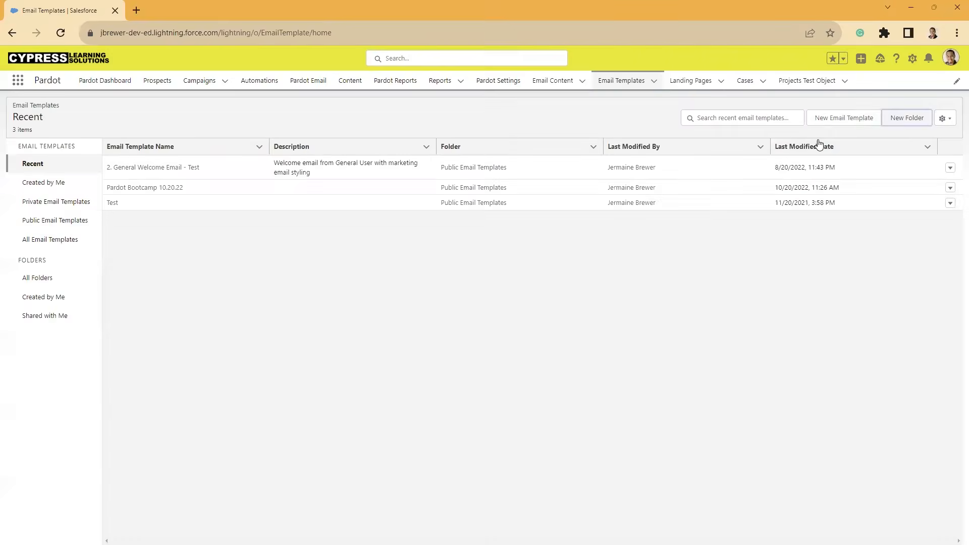
# Step: Create a new email template named "Test Email Demo" in the Public Email Templates folder
pyautogui.click(839, 117)
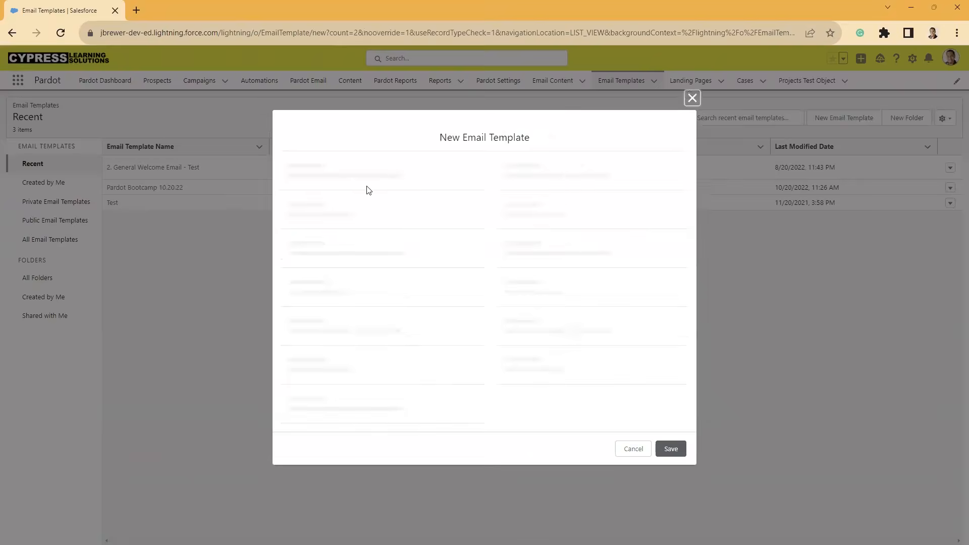
pyautogui.write('T')
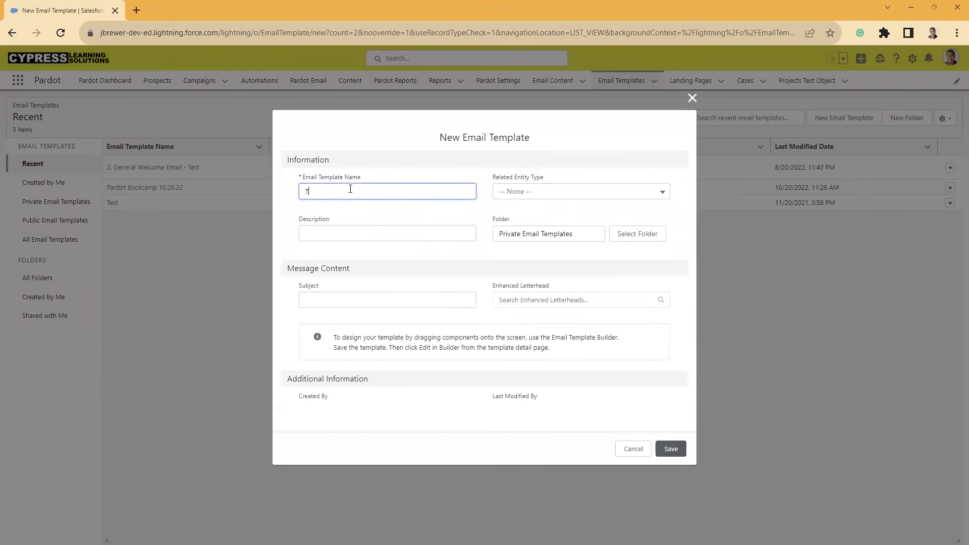
pyautogui.write('est Email Demo')
pyautogui.click(638, 235)
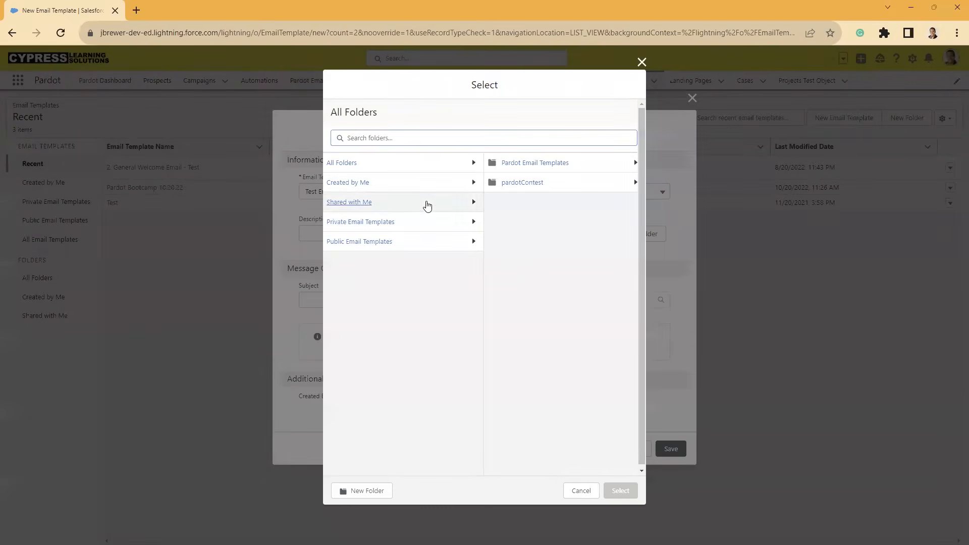
pyautogui.click(357, 242)
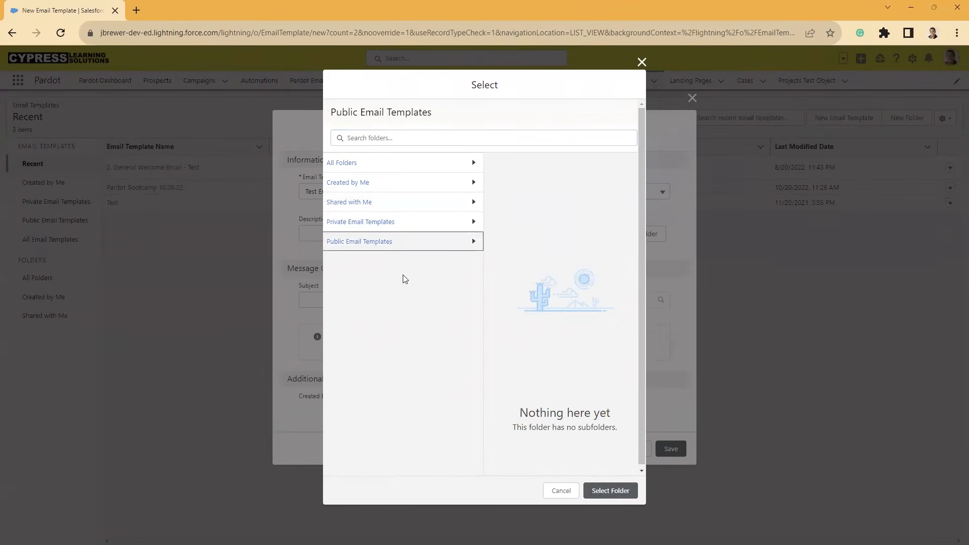
pyautogui.click(610, 490)
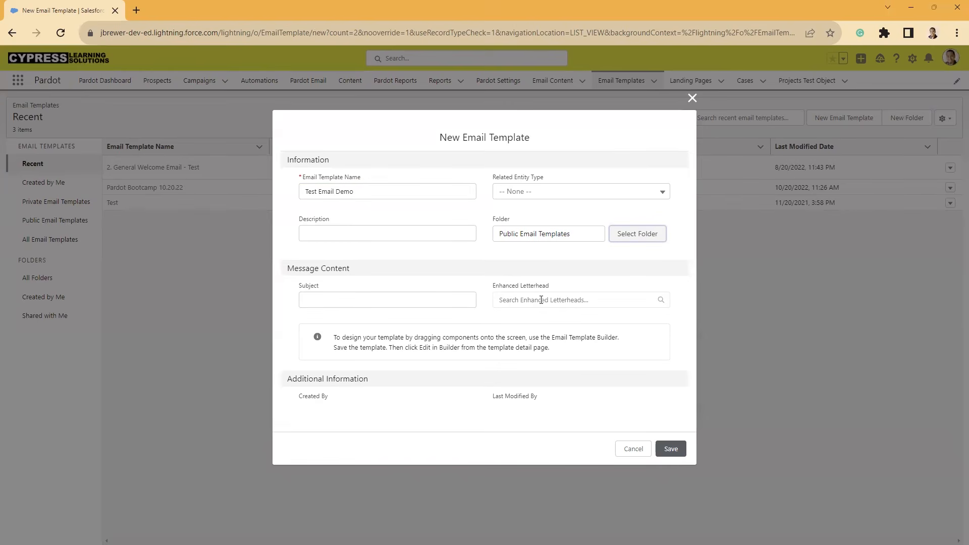
pyautogui.click(684, 449)
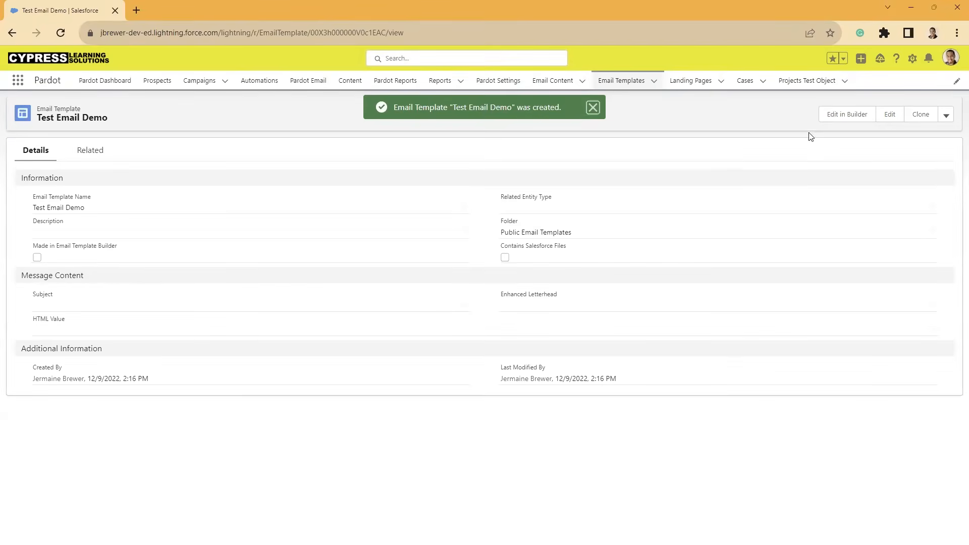
# Step: Open the Test Email Demo template in the Email Template Builder and look over its help options and preheader field
pyautogui.click(838, 116)
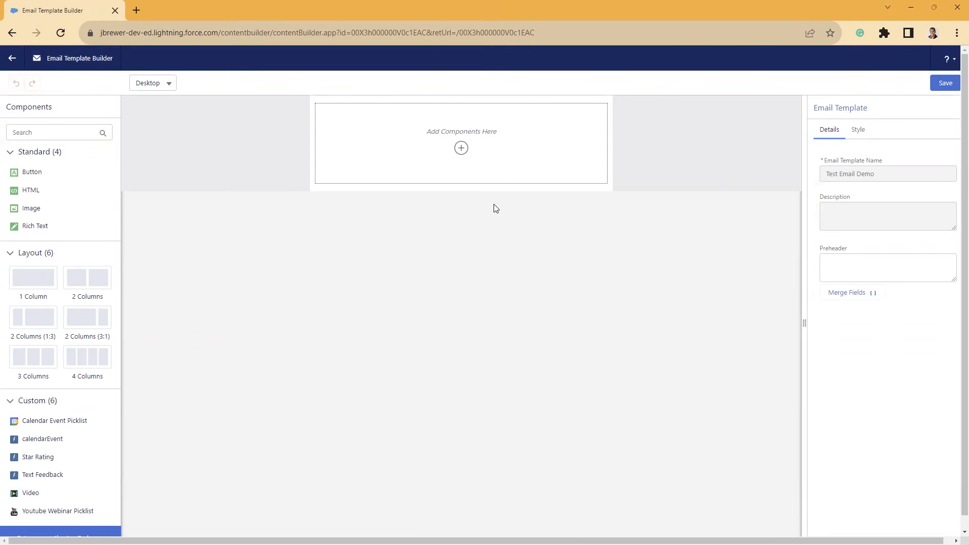
pyautogui.click(949, 61)
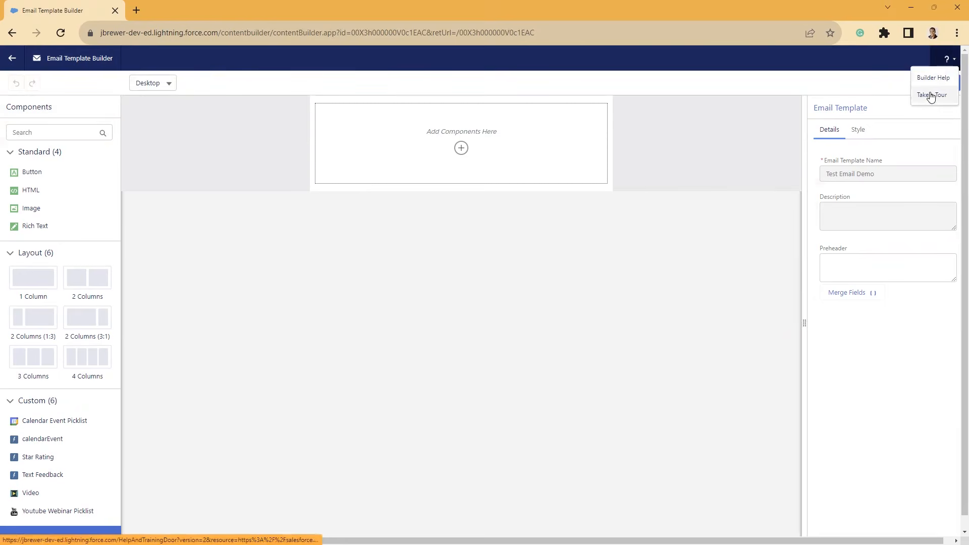
pyautogui.click(845, 83)
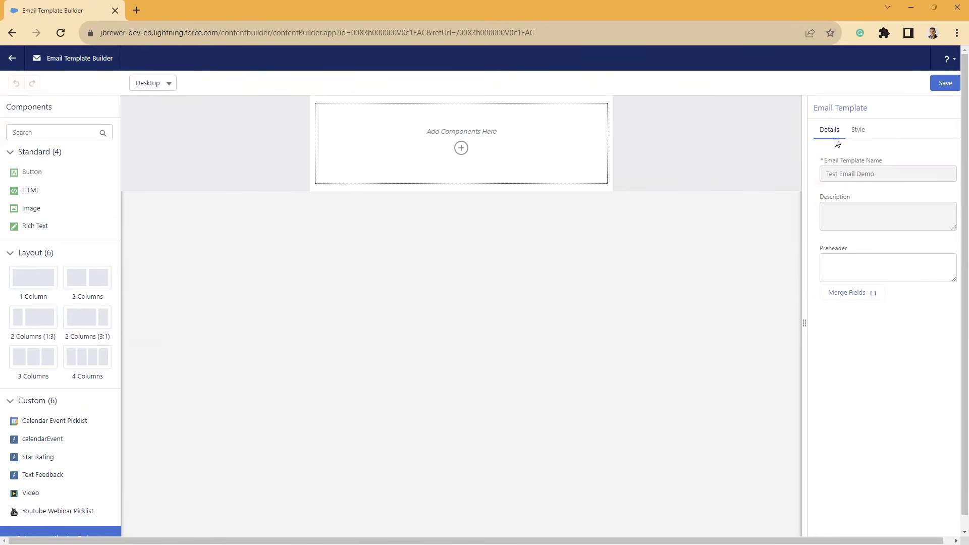
pyautogui.click(835, 261)
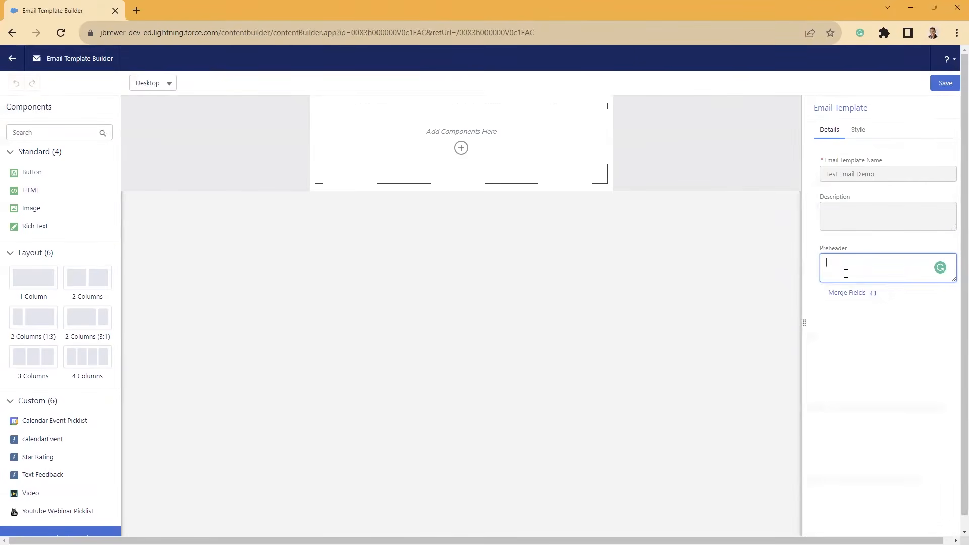
# Step: Try a blue background color for the template, undo and redo the change, and undo it again
pyautogui.click(858, 130)
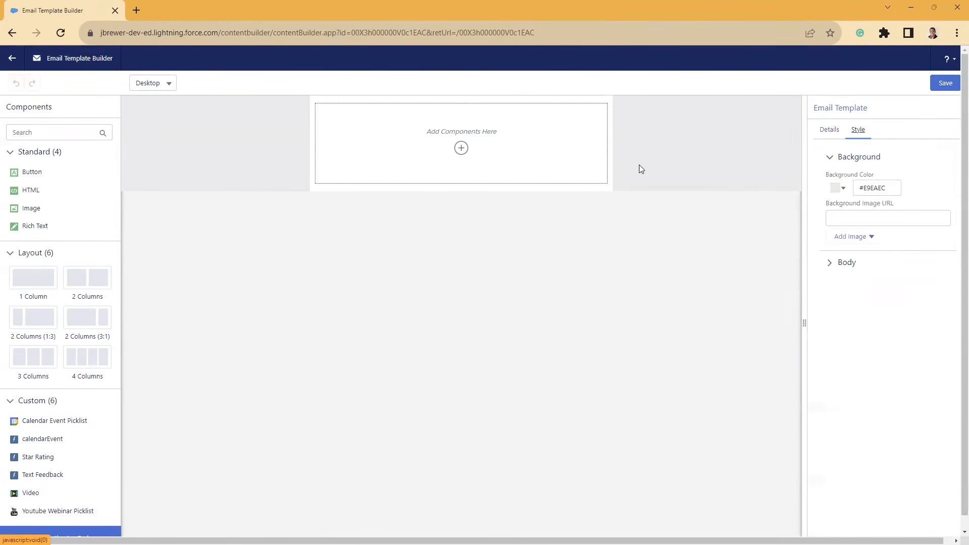
pyautogui.doubleClick(880, 187)
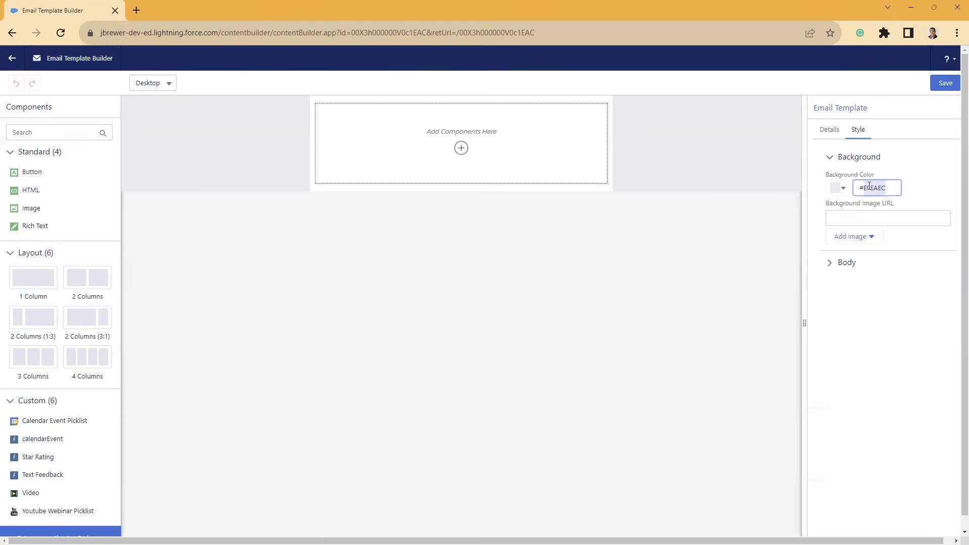
pyautogui.click(840, 188)
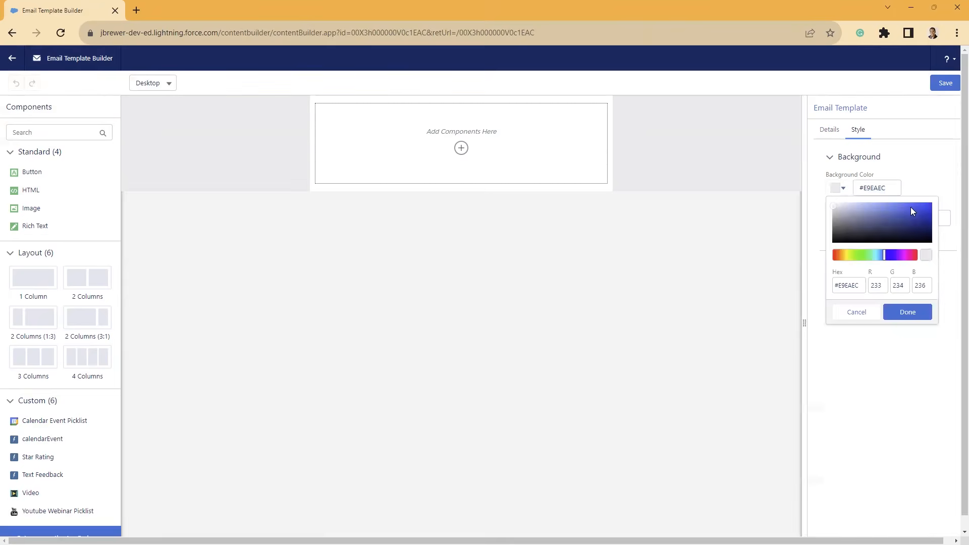
pyautogui.click(913, 209)
pyautogui.click(916, 314)
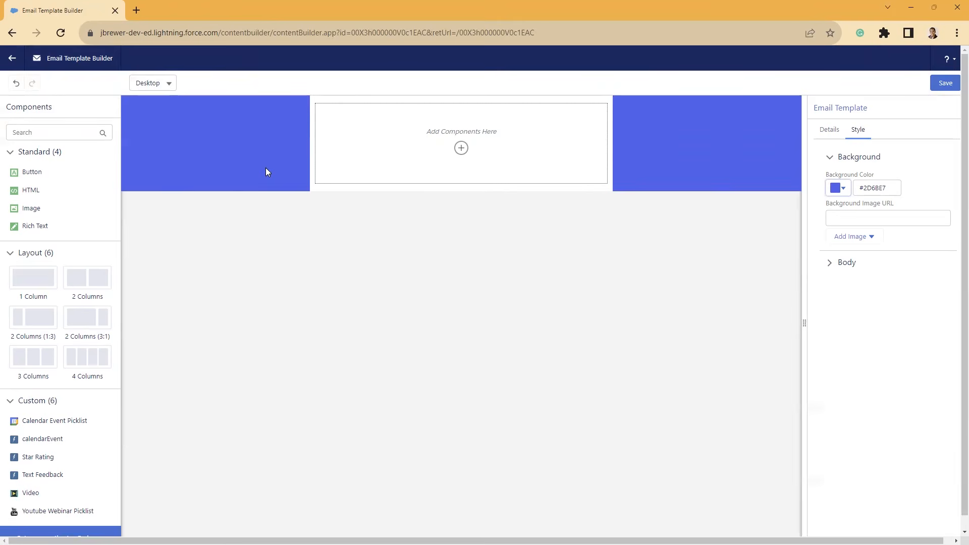
pyautogui.click(16, 84)
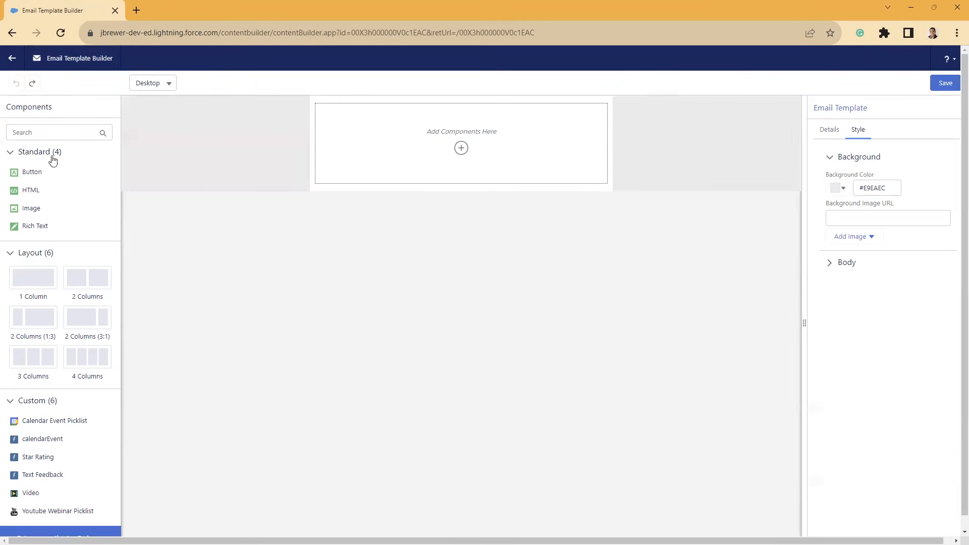
pyautogui.click(32, 84)
pyautogui.click(16, 85)
# Step: Add an Image component to the template's empty content area
pyautogui.moveTo(27, 213); pyautogui.dragTo(489, 151)
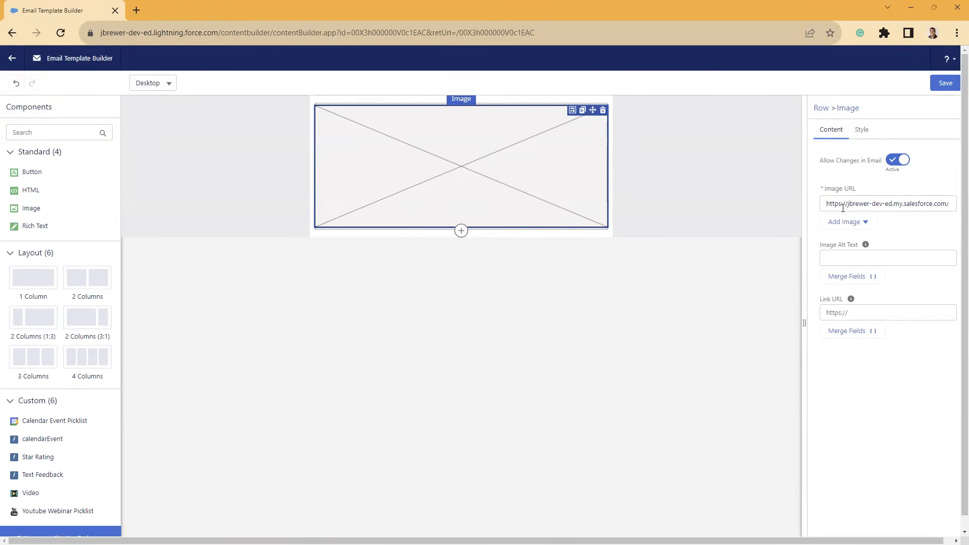
# Step: Examine the Salesforce CMS image selector and its form for uploading new media, and close it without adding content
pyautogui.click(844, 222)
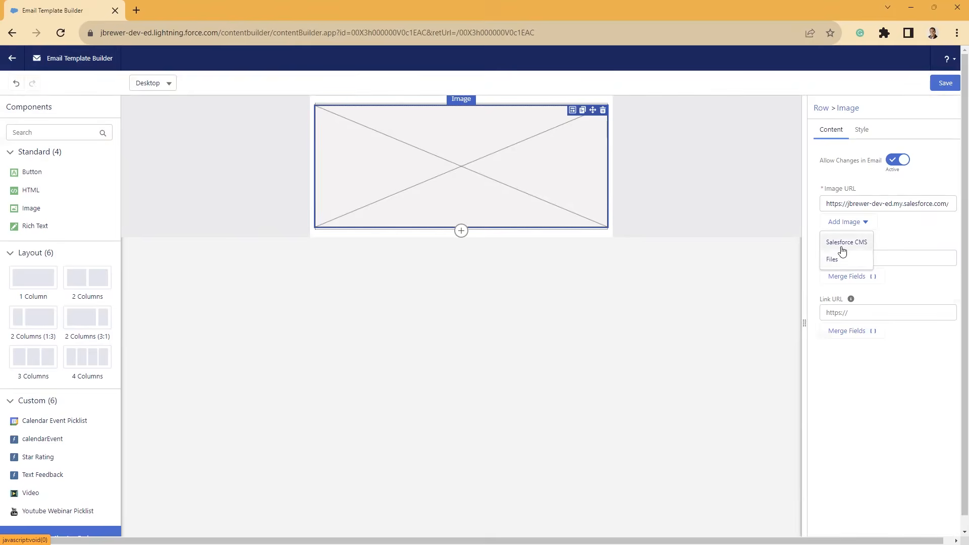
pyautogui.click(842, 242)
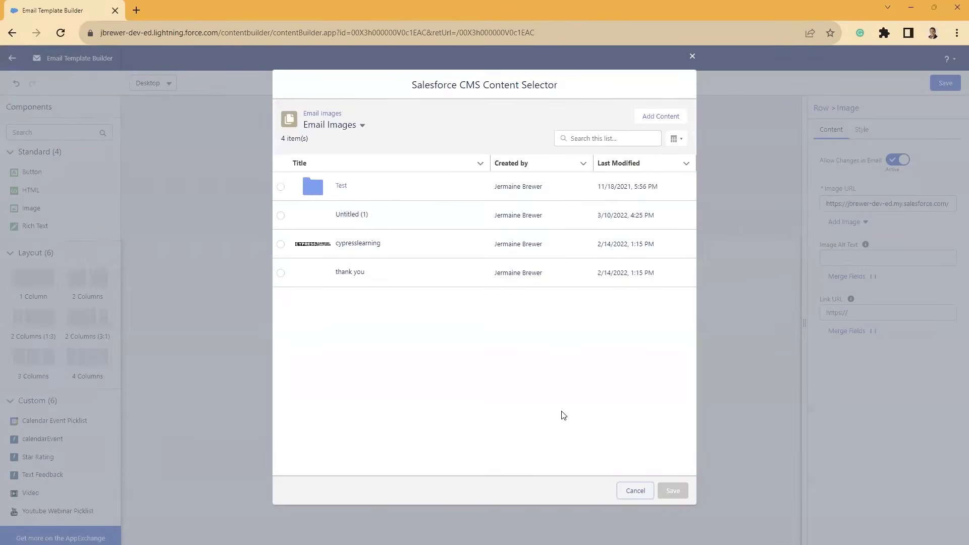
pyautogui.click(667, 118)
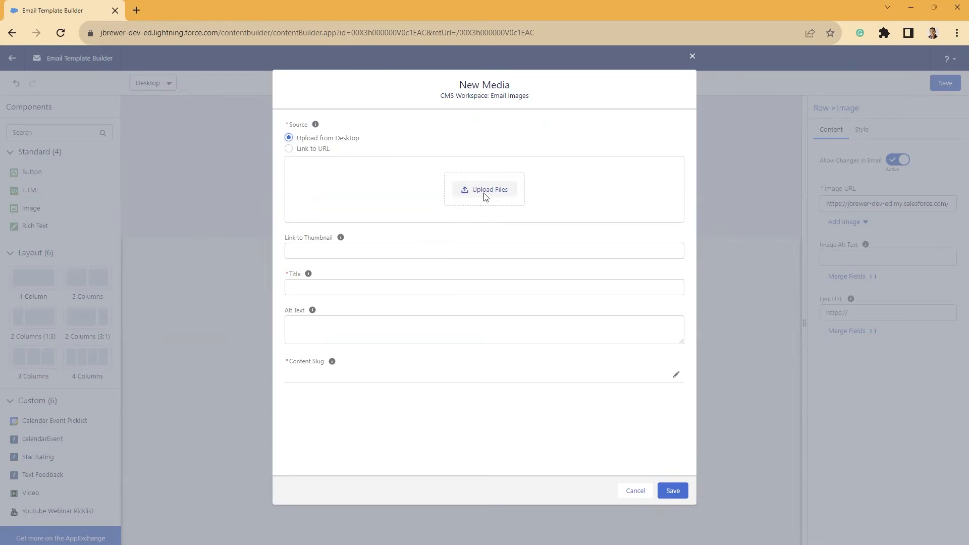
pyautogui.click(630, 492)
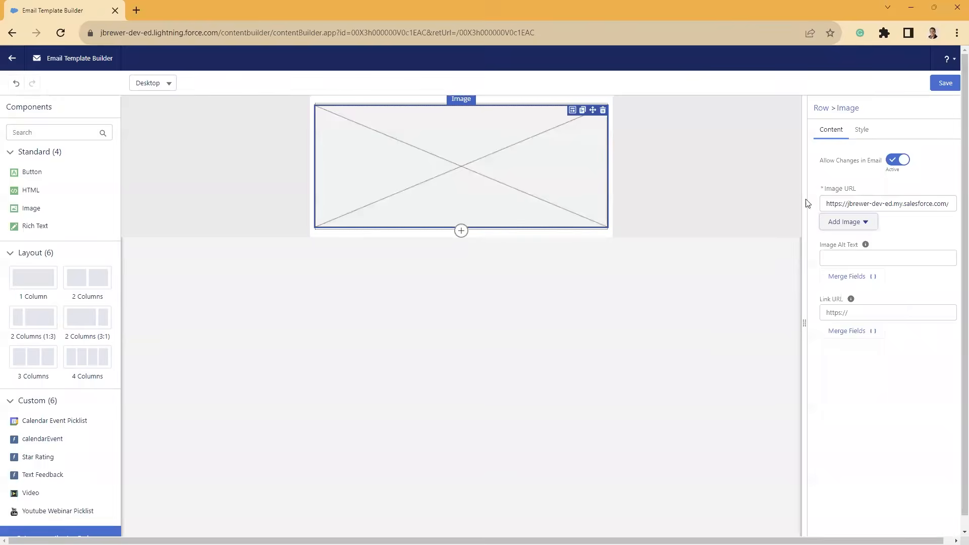
# Step: Fill the image component with the cypresslearning image from the Salesforce CMS Email Images
pyautogui.click(854, 223)
pyautogui.click(842, 243)
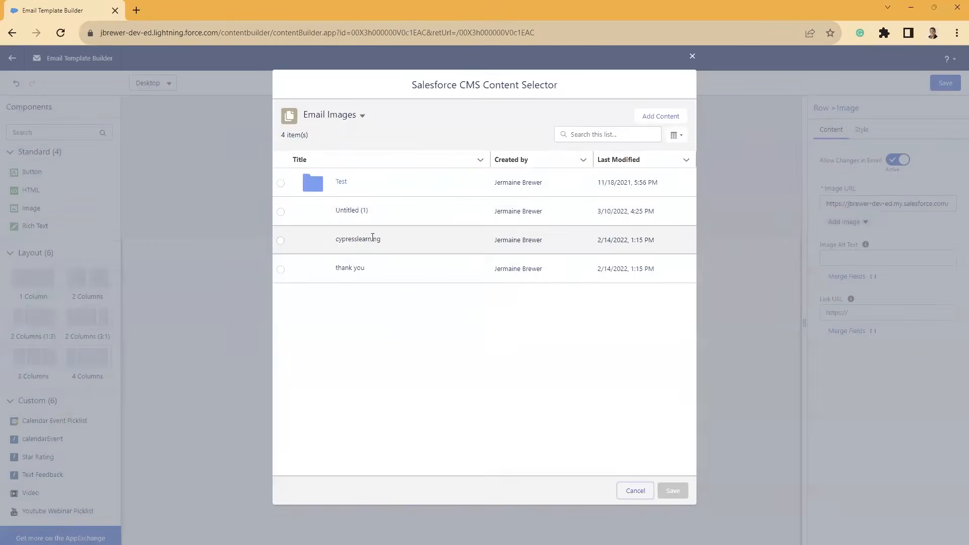
pyautogui.click(280, 245)
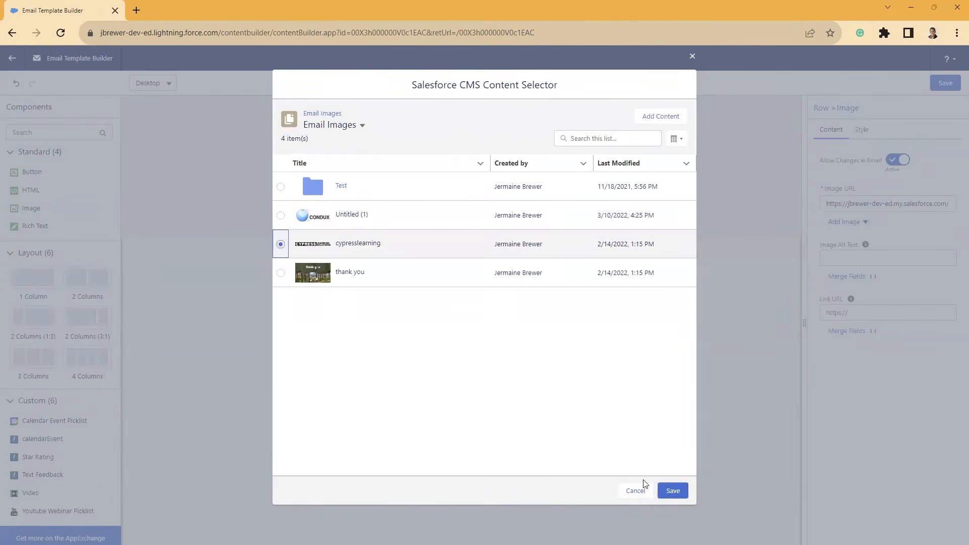
pyautogui.click(672, 491)
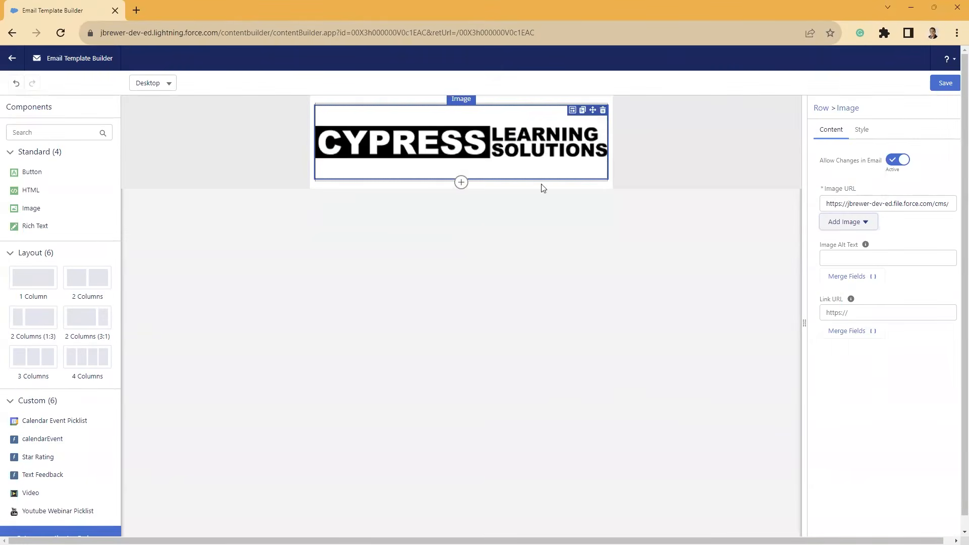
# Step: Try an image width of 70% for the logo, and set it back to 100%
pyautogui.click(861, 130)
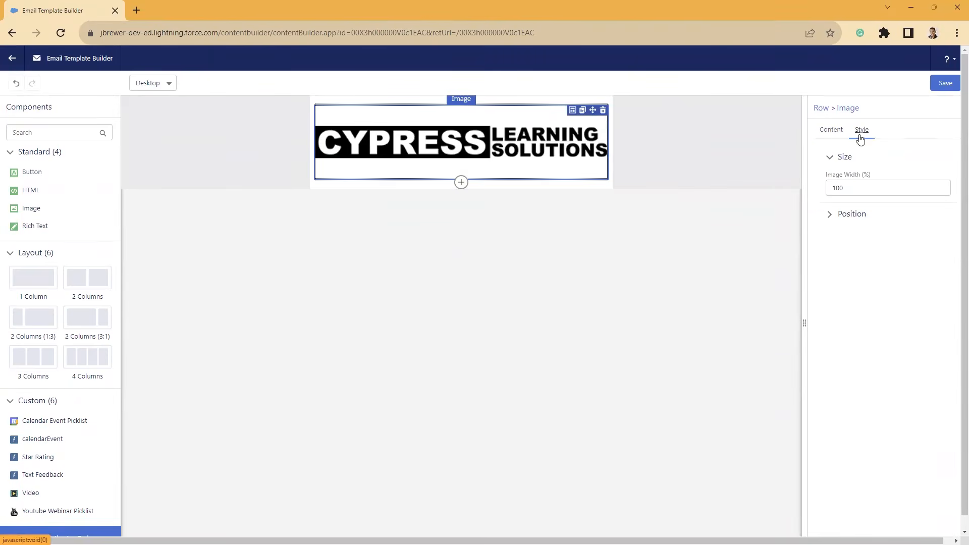
pyautogui.click(852, 187)
pyautogui.press('BackSpace')
pyautogui.press('BackSpace')
pyautogui.press('BackSpace')
pyautogui.write('70')
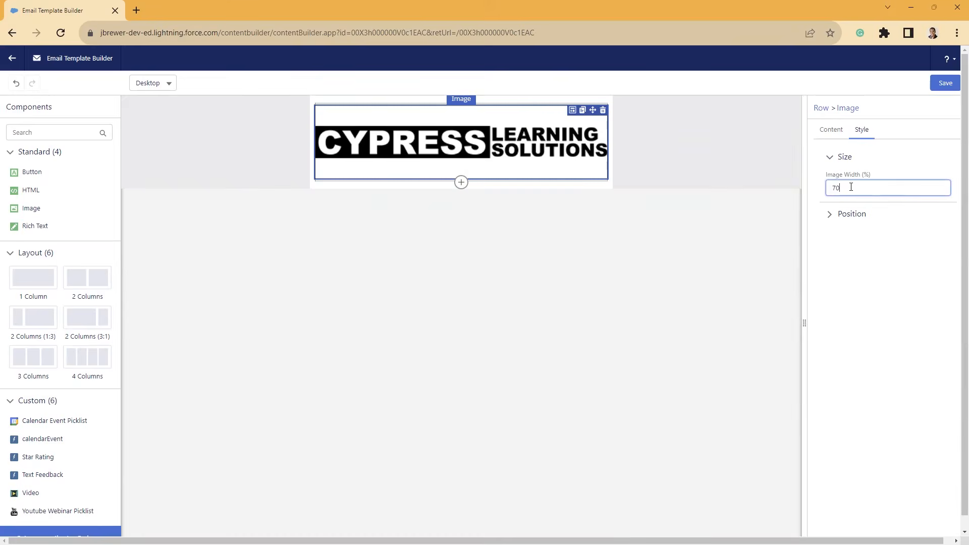
pyautogui.click(909, 163)
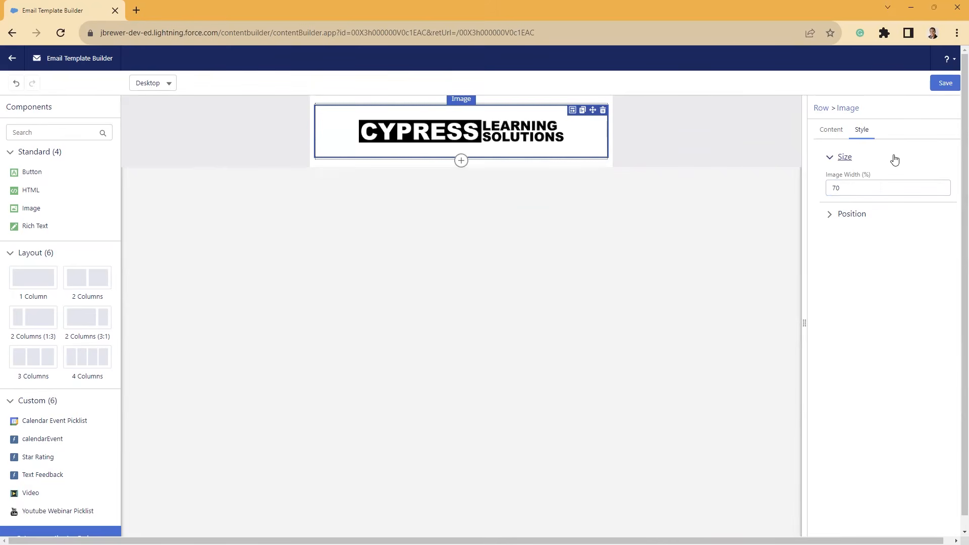
pyautogui.moveTo(840, 190); pyautogui.dragTo(769, 199)
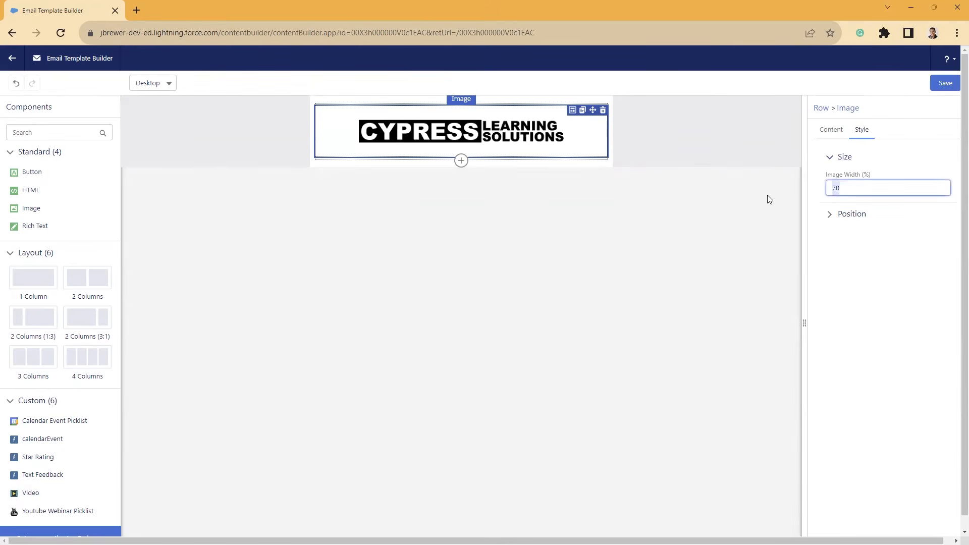
pyautogui.write('100')
pyautogui.click(853, 289)
# Step: Try the left, center and right alignments for the logo image, and leave it aligned left
pyautogui.click(831, 214)
pyautogui.click(840, 214)
pyautogui.click(872, 214)
pyautogui.click(904, 214)
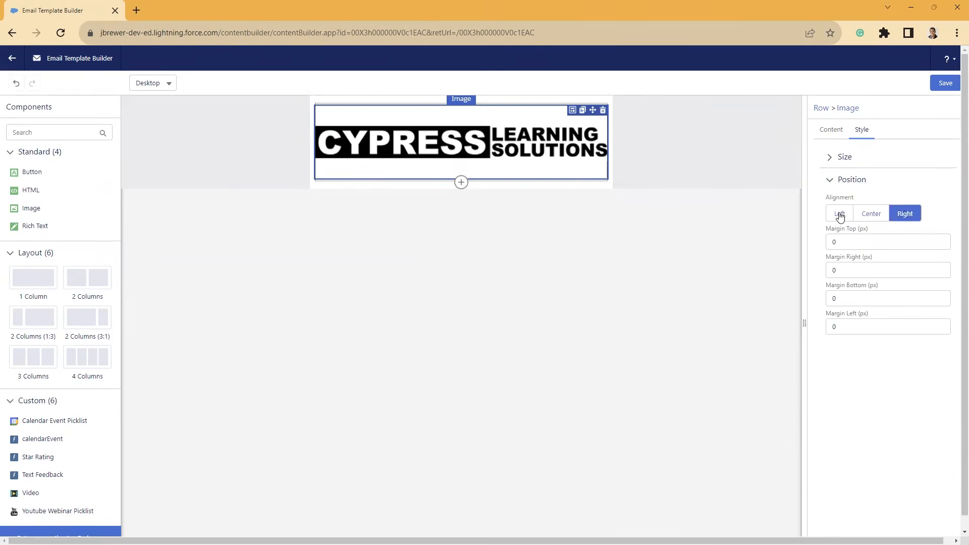
pyautogui.click(840, 214)
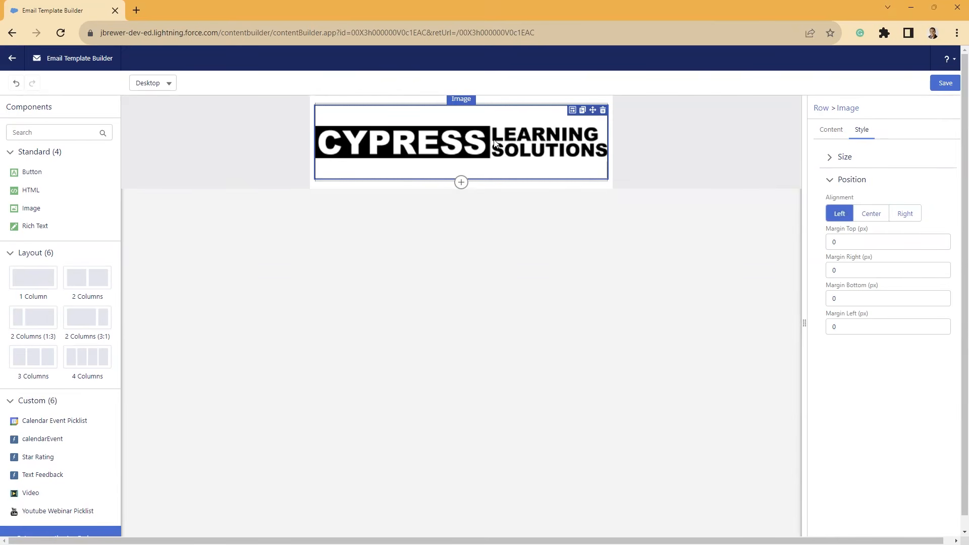
# Step: Look over the logo image's content settings and the suggested addresses for its link URL, without entering one
pyautogui.click(832, 132)
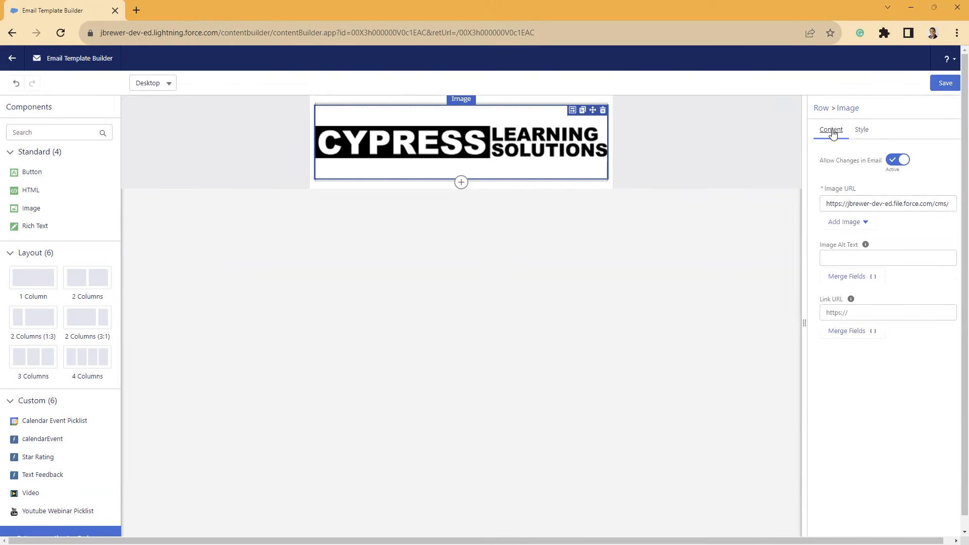
pyautogui.click(860, 313)
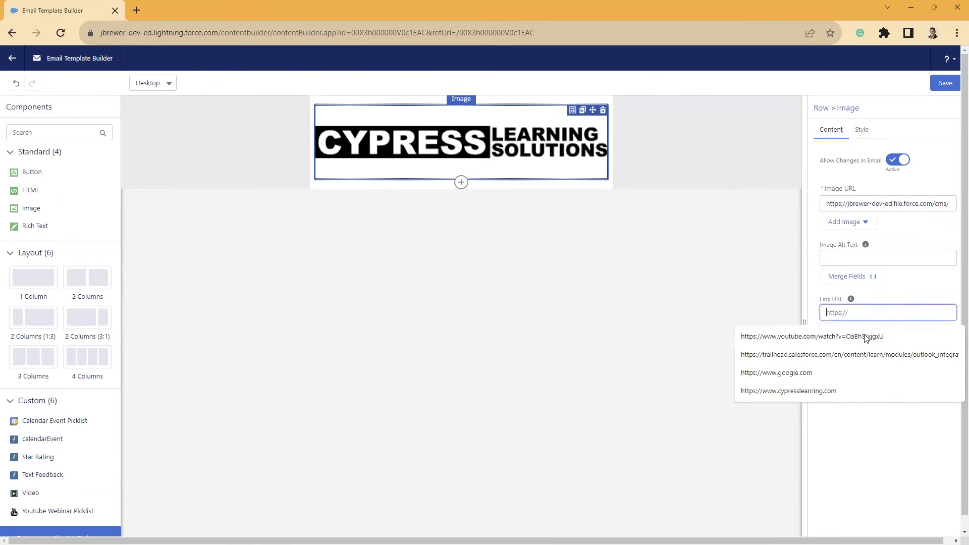
pyautogui.click(907, 290)
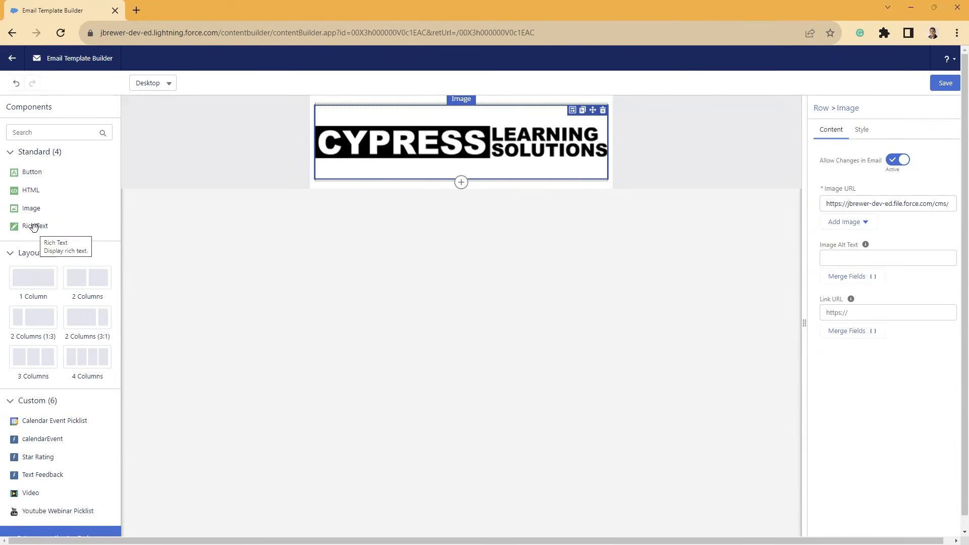
# Step: Add a Rich Text component below the logo and replace its placeholder text with "Welcome"
pyautogui.moveTo(33, 227); pyautogui.dragTo(412, 198)
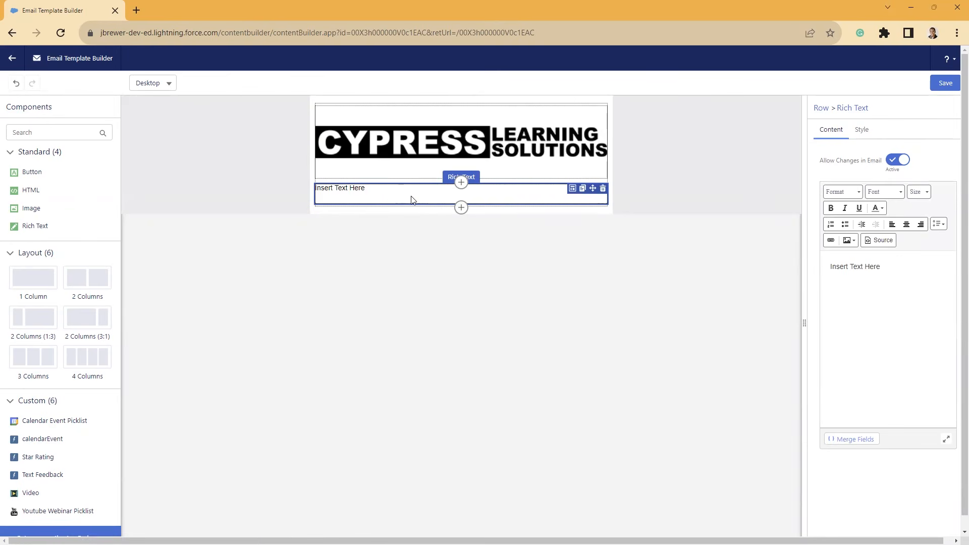
pyautogui.hotkey('ctrl', 'a')
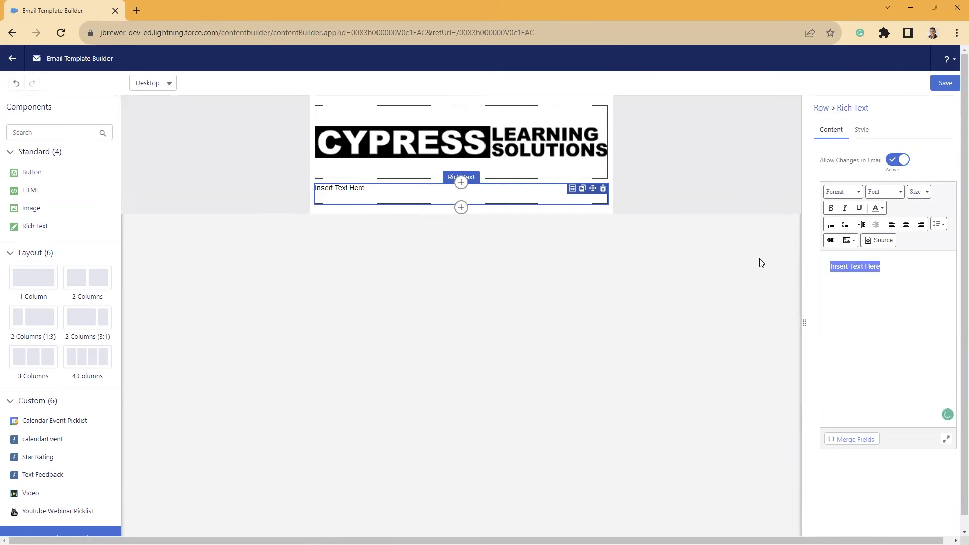
pyautogui.write('Welcome')
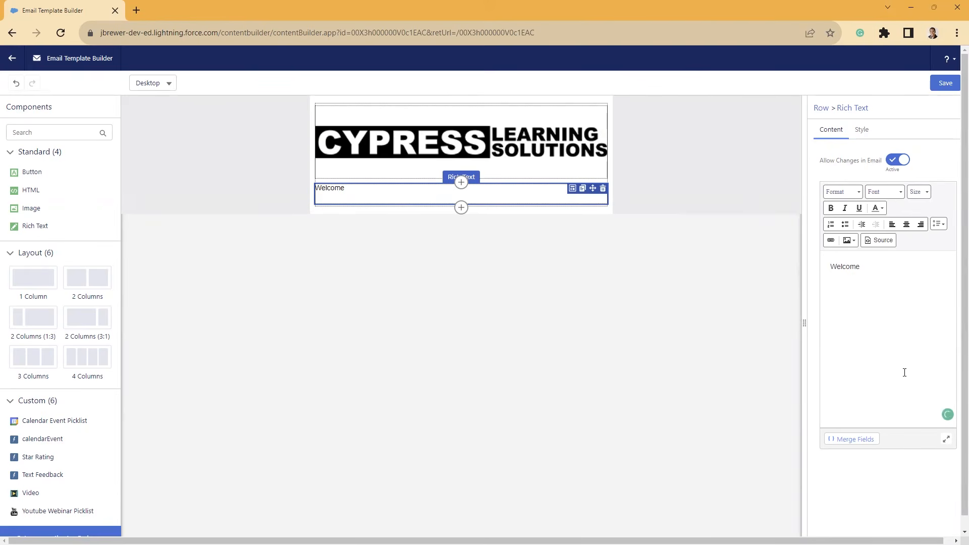
# Step: Insert the recipient's First Name merge field after "Welcome" and end the greeting with a comma
pyautogui.click(853, 439)
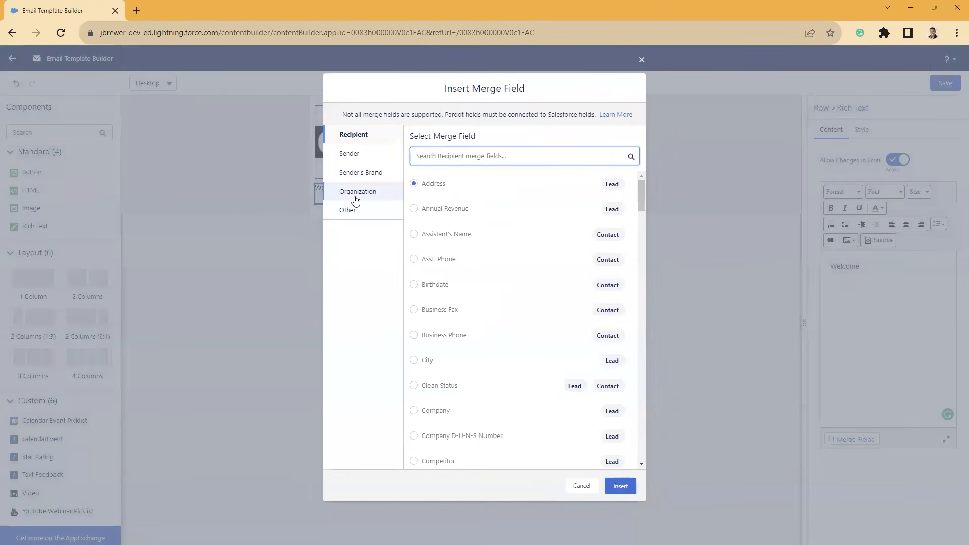
pyautogui.click(441, 156)
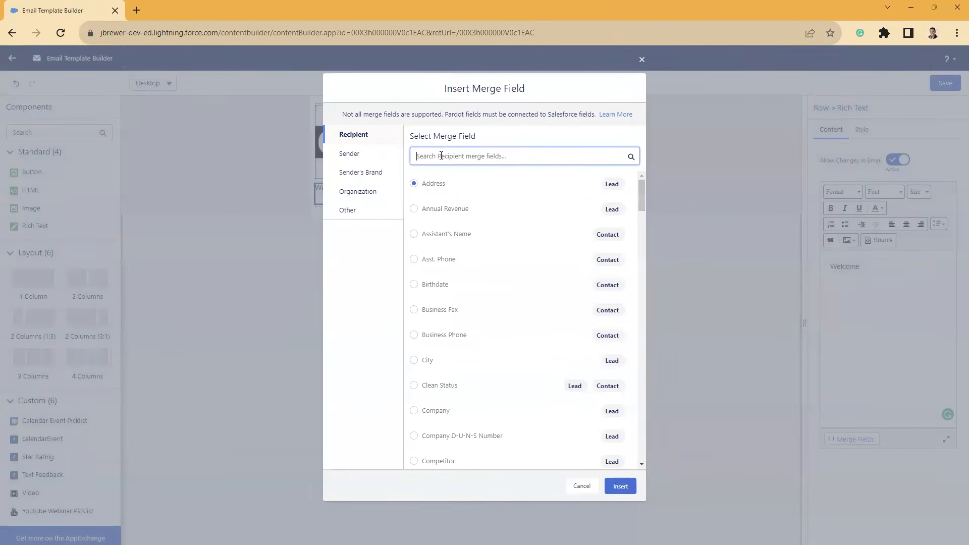
pyautogui.write('first')
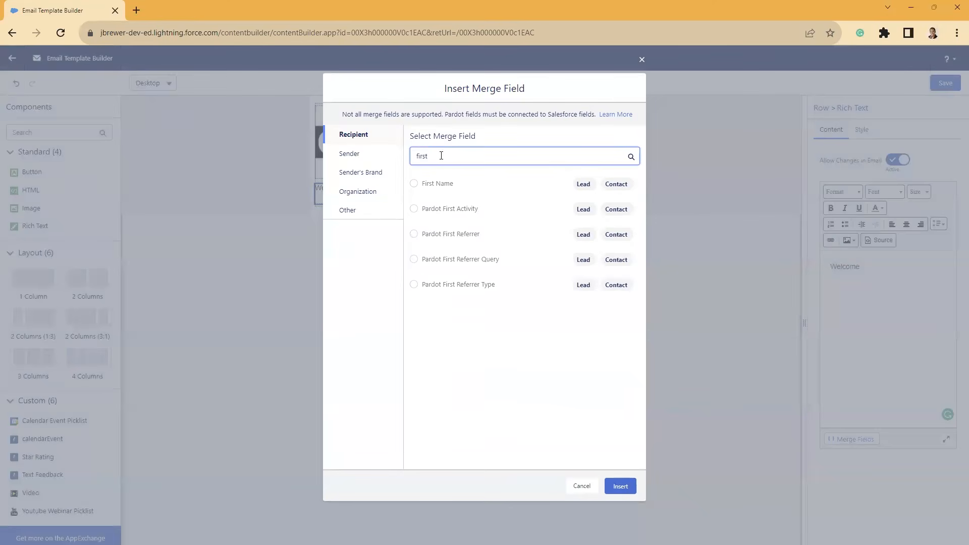
pyautogui.click(414, 183)
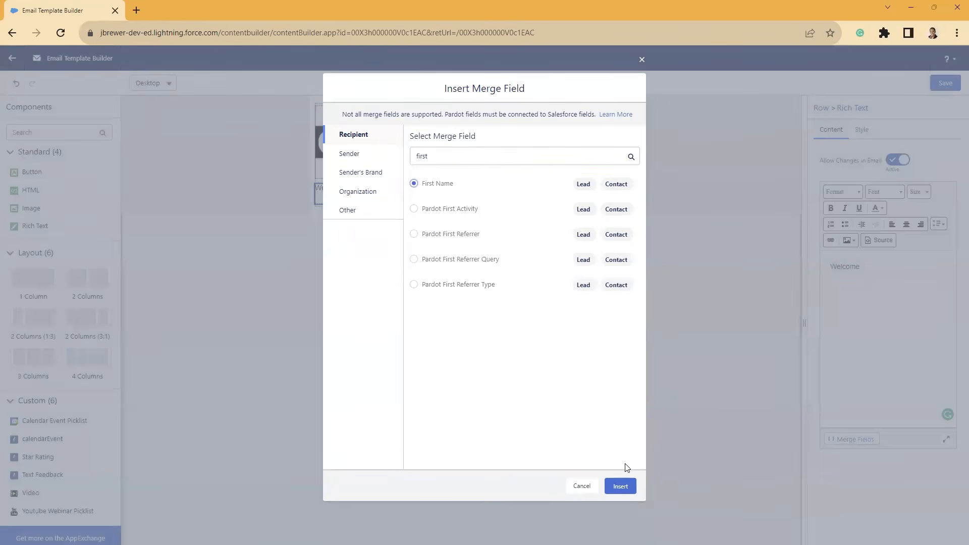
pyautogui.click(621, 486)
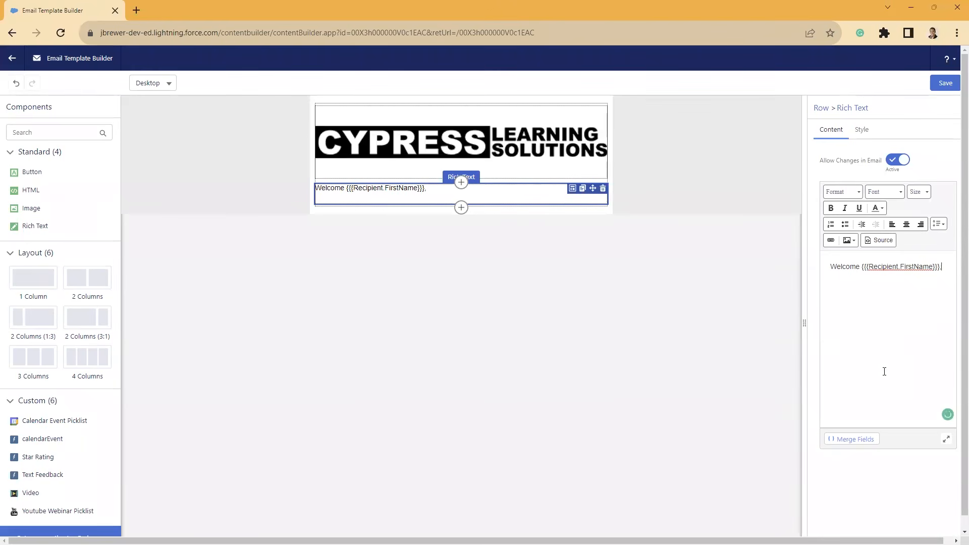
# Step: Examine the greeting in the expanded rich text editor, including its image source options and HTML source, and return to the template
pyautogui.click(947, 439)
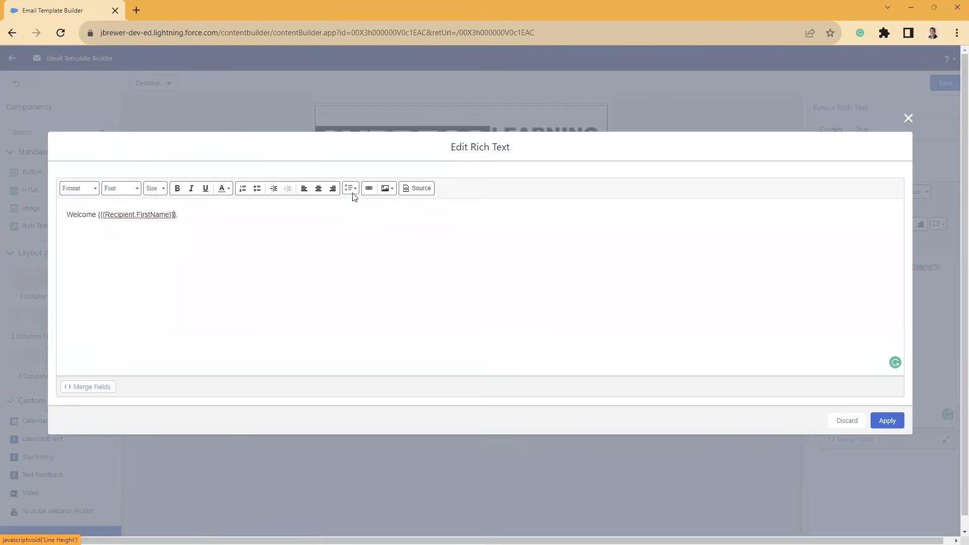
pyautogui.click(391, 190)
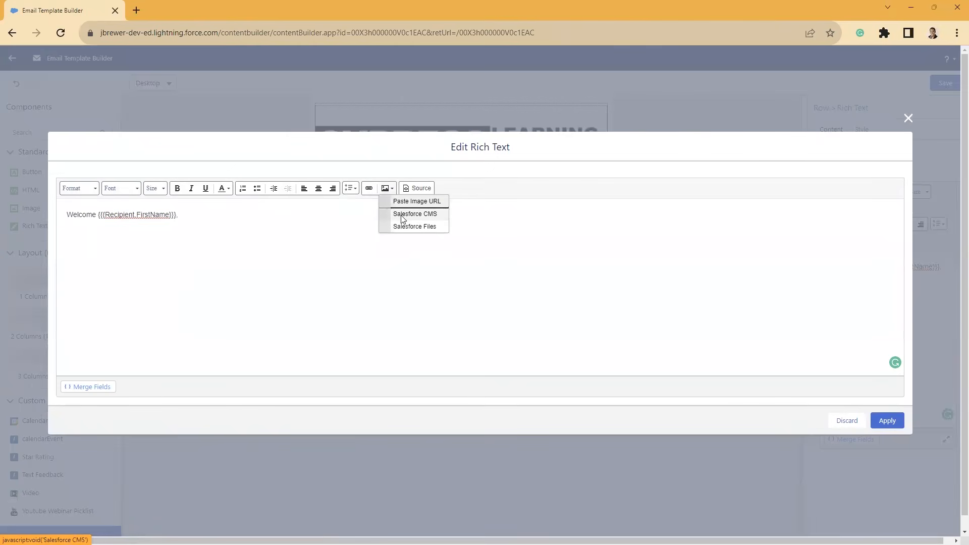
pyautogui.click(489, 178)
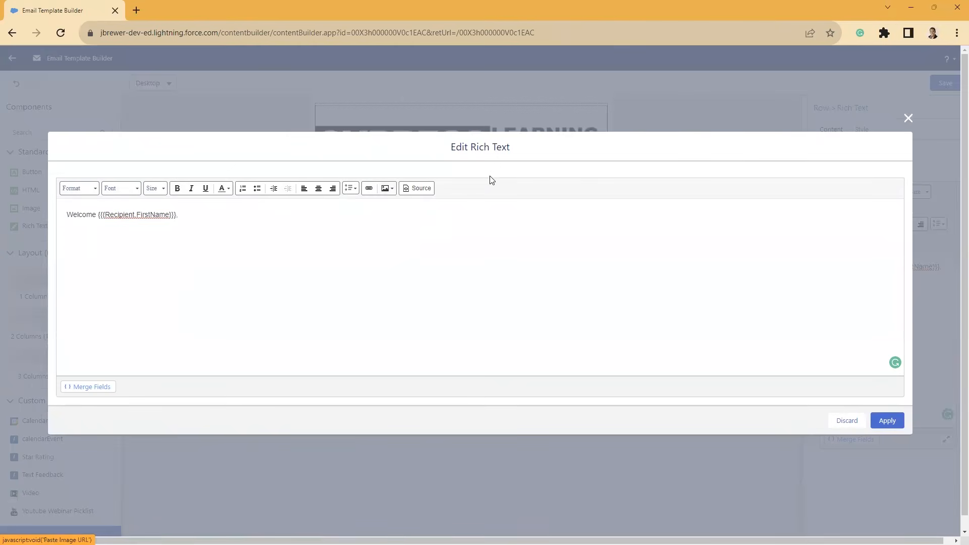
pyautogui.click(430, 189)
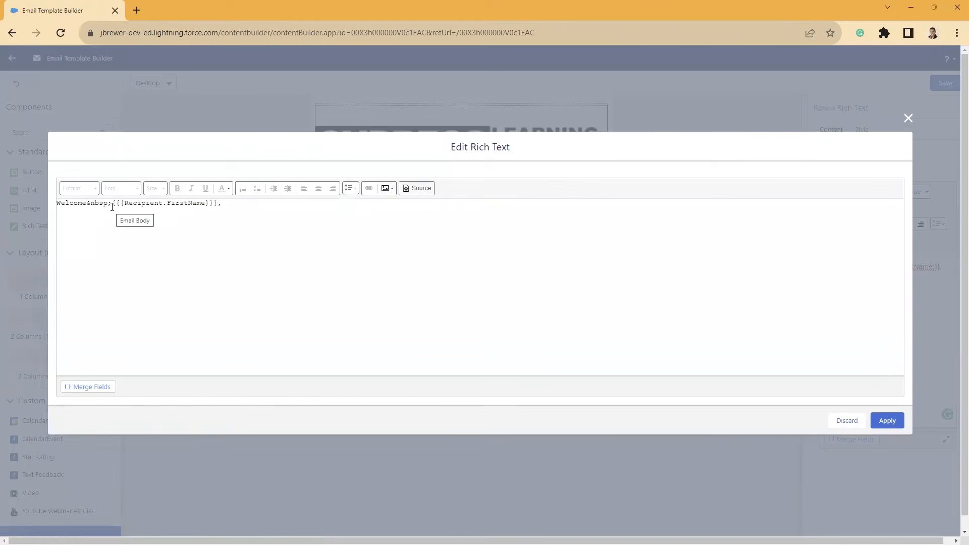
pyautogui.click(418, 191)
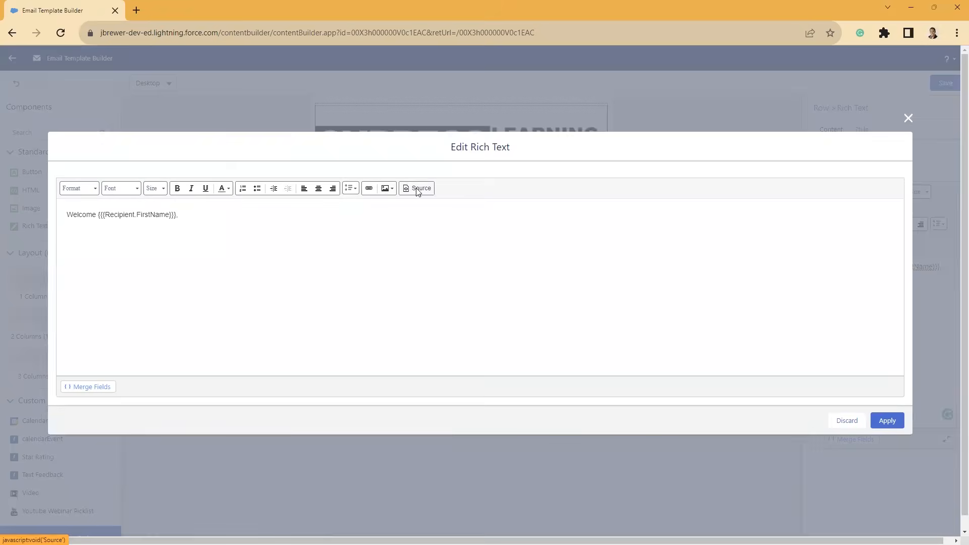
pyautogui.click(887, 421)
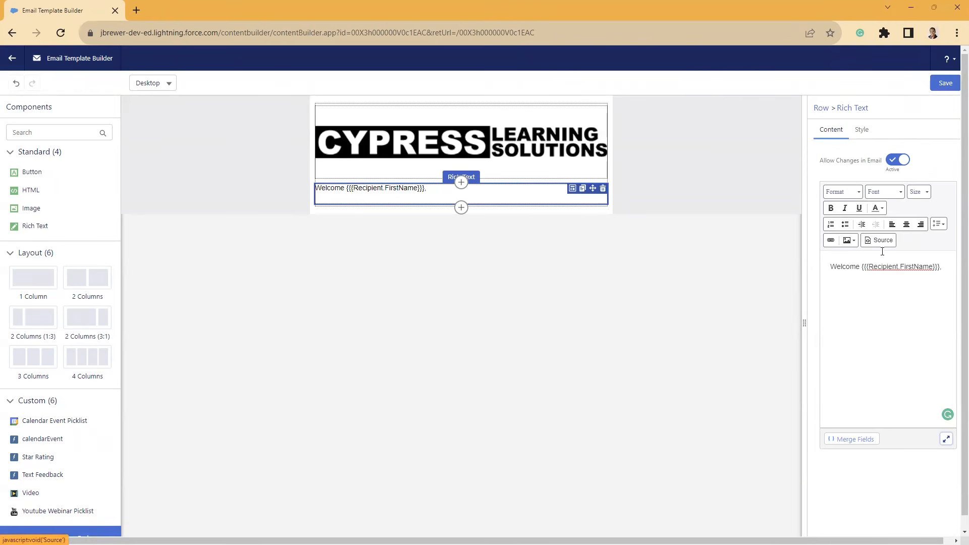
# Step: Try adding an HTML component below the greeting, and delete it again
pyautogui.moveTo(31, 190); pyautogui.dragTo(372, 215)
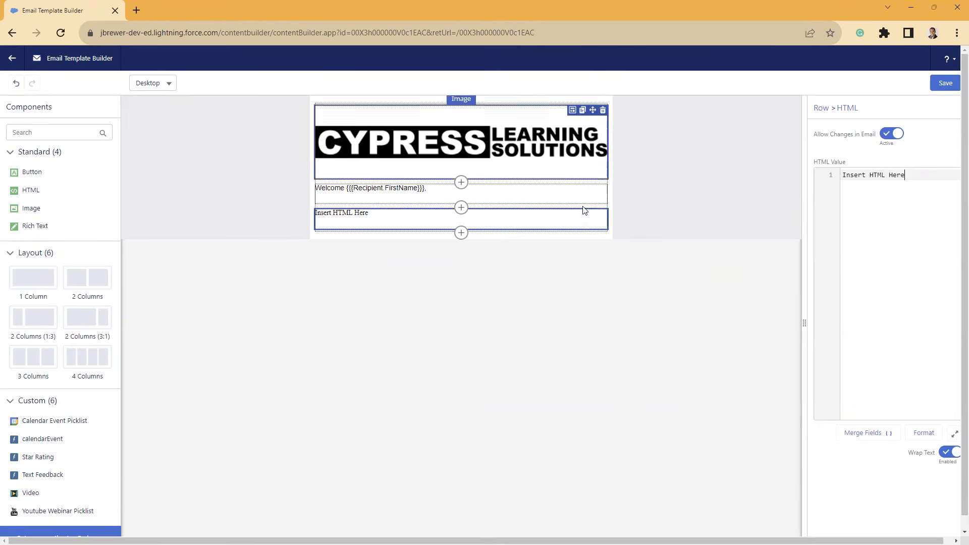
pyautogui.click(603, 214)
pyautogui.click(605, 212)
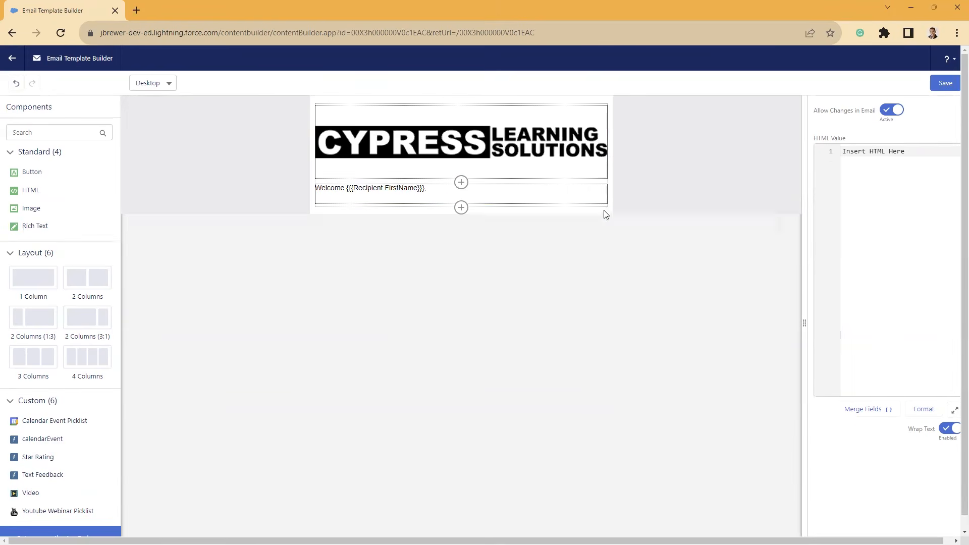
# Step: Divide the greeting's row into three columns and distribute them evenly
pyautogui.click(485, 199)
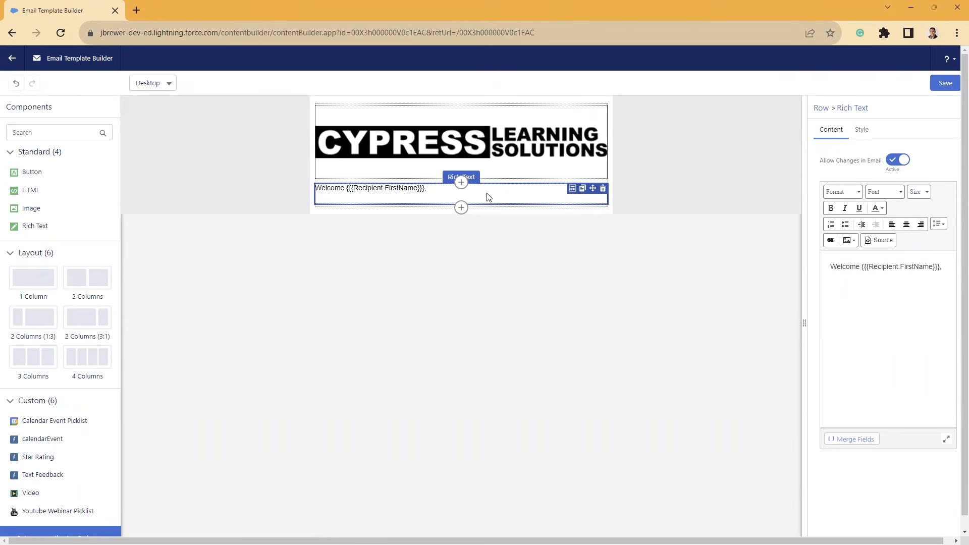
pyautogui.click(573, 189)
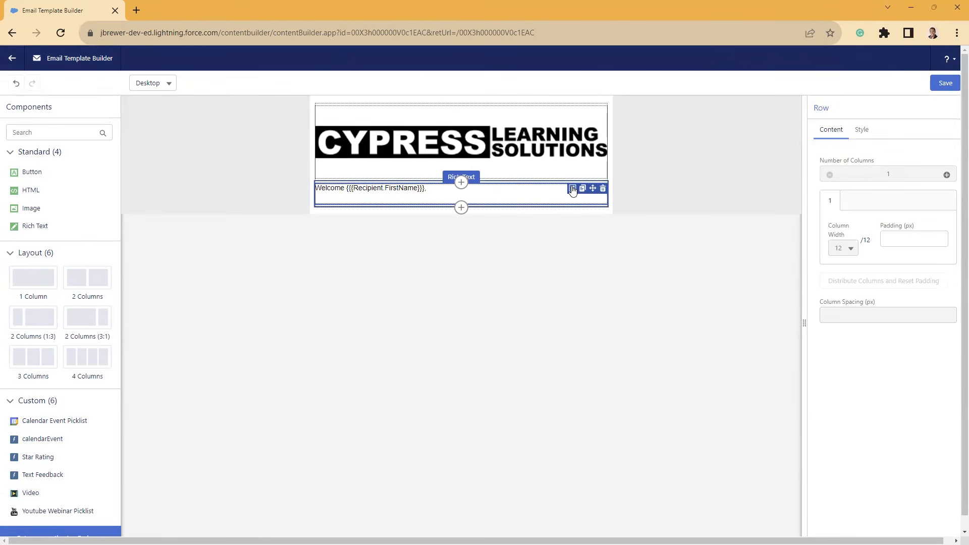
pyautogui.click(946, 176)
pyautogui.click(946, 175)
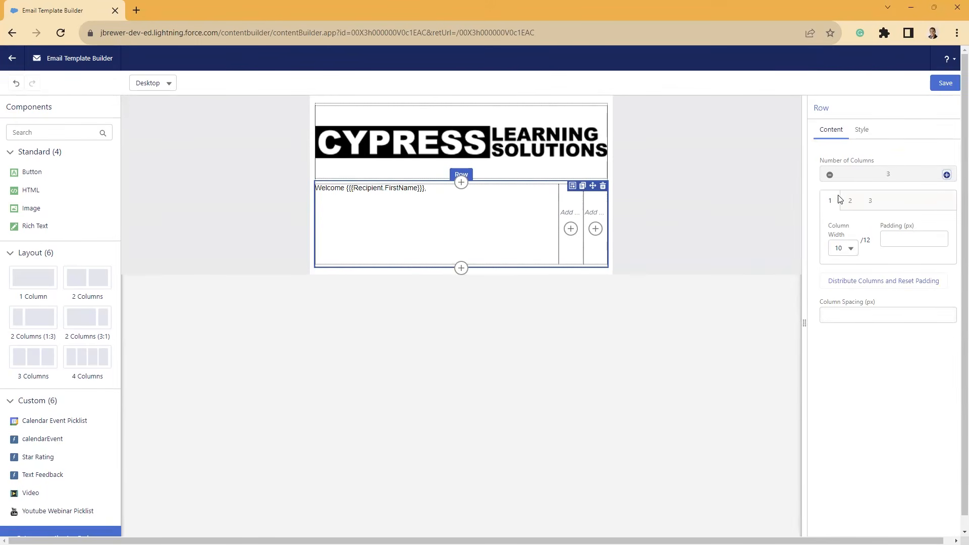
pyautogui.click(869, 284)
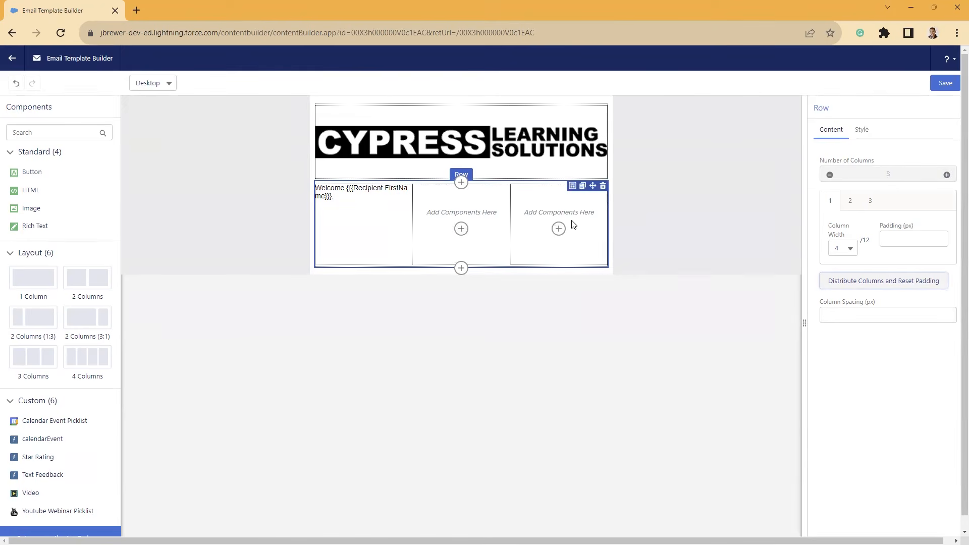
# Step: Try a width of 2/12 for the greeting row's first column, and undo the change
pyautogui.click(852, 251)
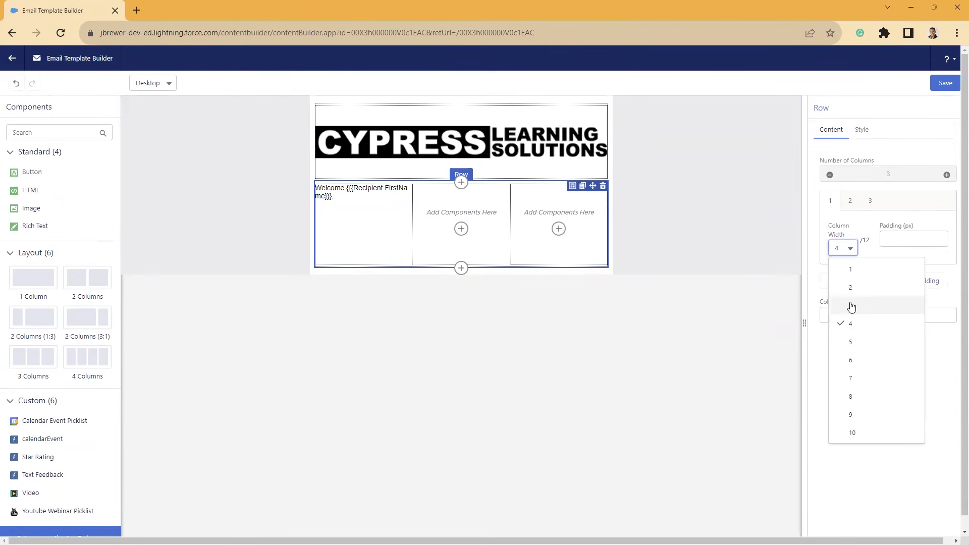
pyautogui.click(851, 288)
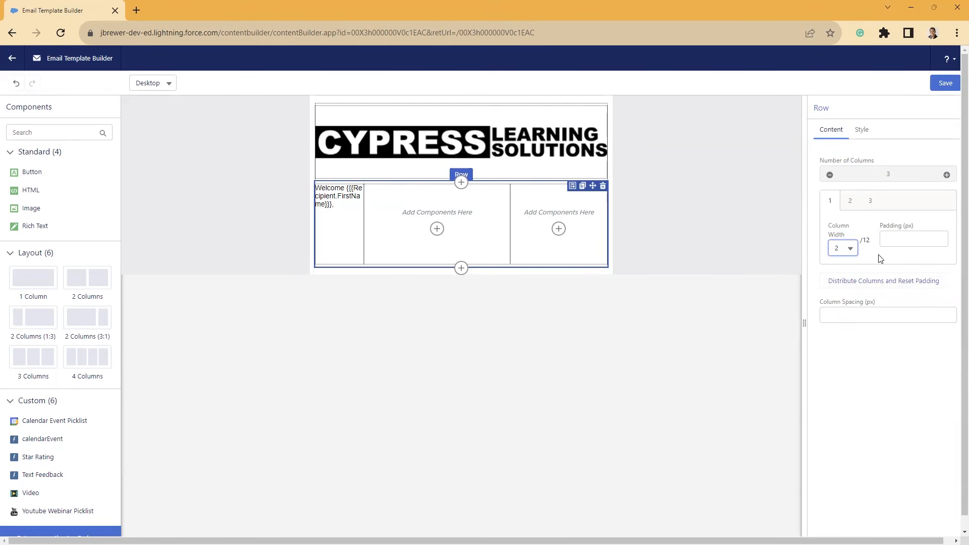
pyautogui.click(16, 83)
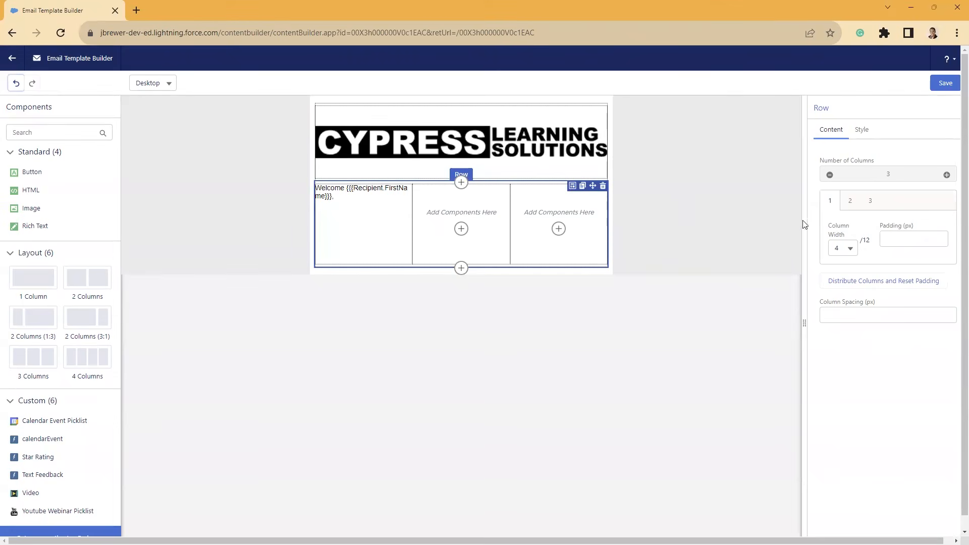
# Step: Try duplicating the greeting's row and moving it above the logo, restoring the original layout each time
pyautogui.click(583, 187)
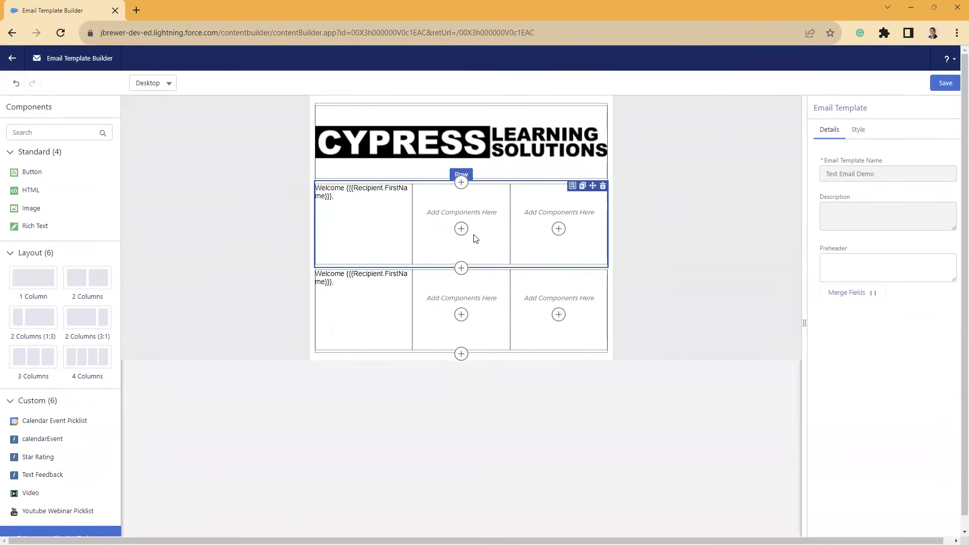
pyautogui.click(16, 83)
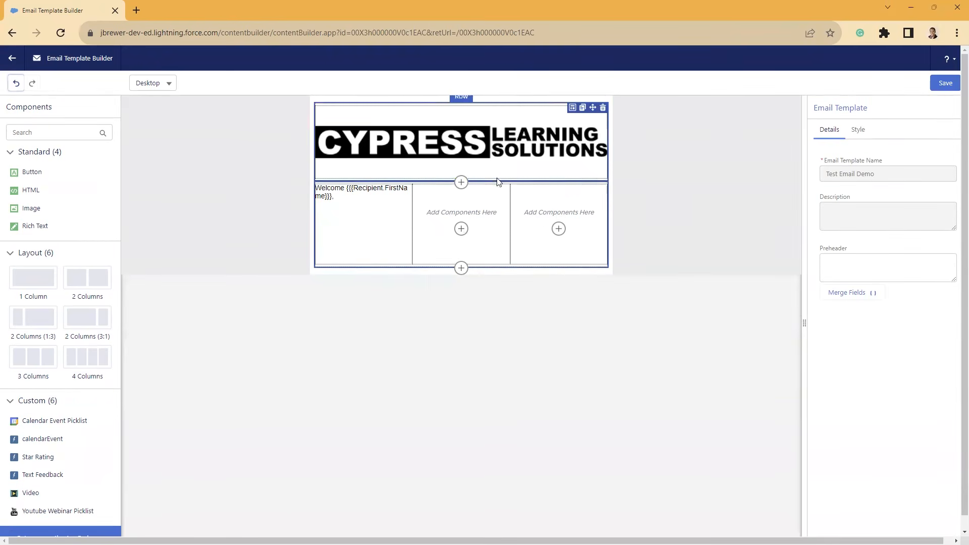
pyautogui.moveTo(593, 187); pyautogui.dragTo(594, 113)
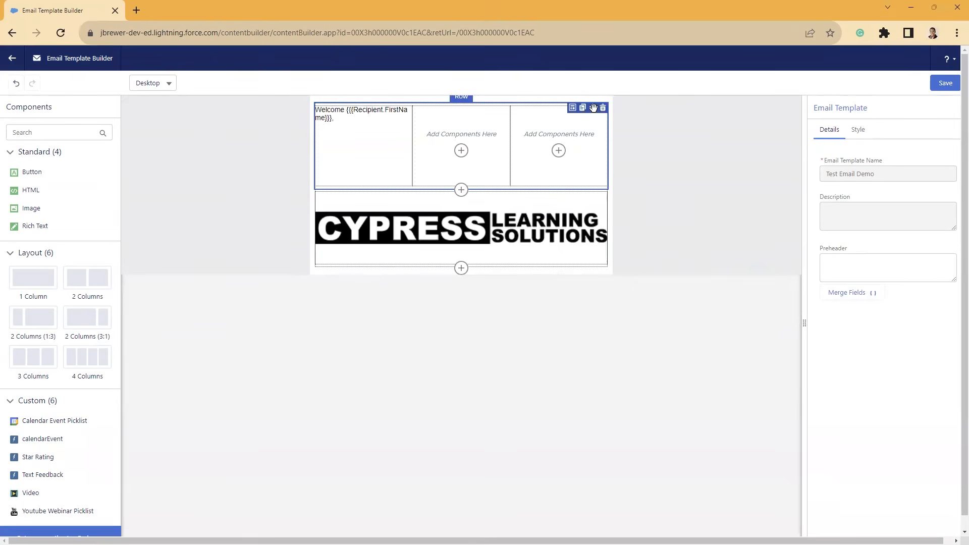
pyautogui.moveTo(593, 106); pyautogui.dragTo(573, 251)
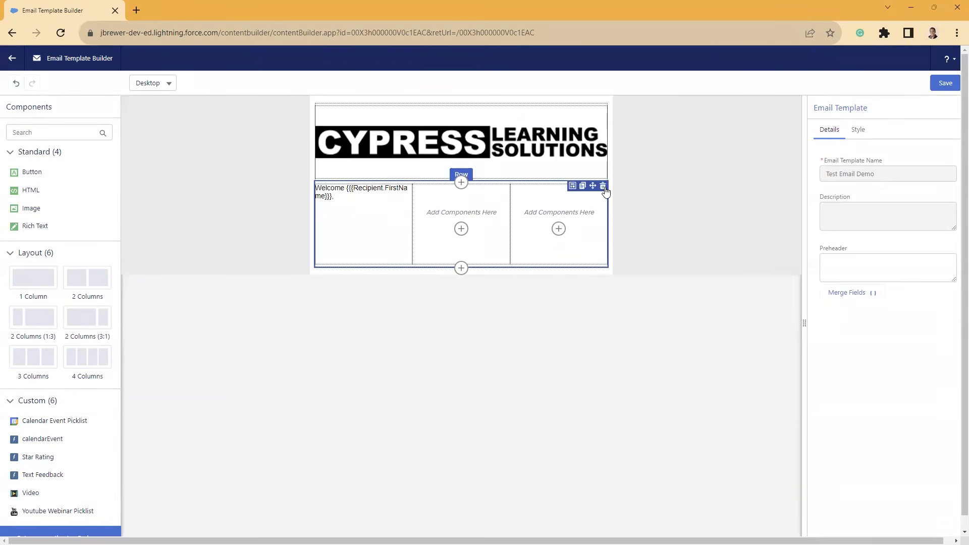
# Step: Try a red #F72C2C background color on the greeting's three-column row, and undo the change
pyautogui.click(484, 204)
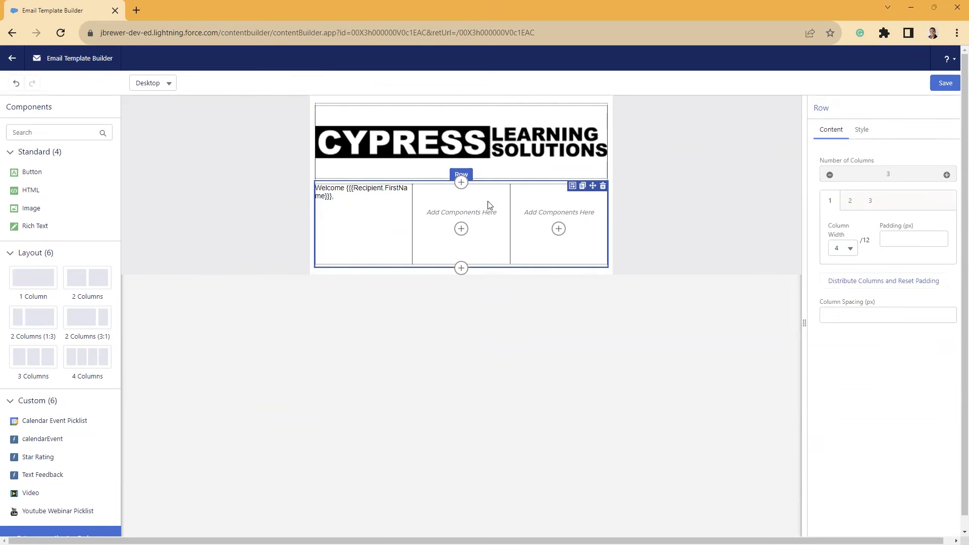
pyautogui.click(865, 130)
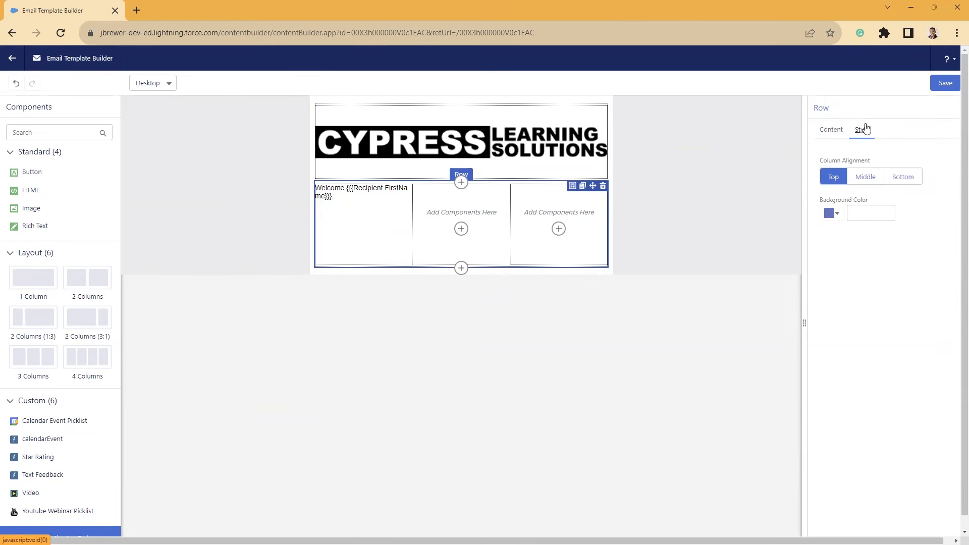
pyautogui.click(836, 214)
pyautogui.click(908, 230)
pyautogui.click(903, 336)
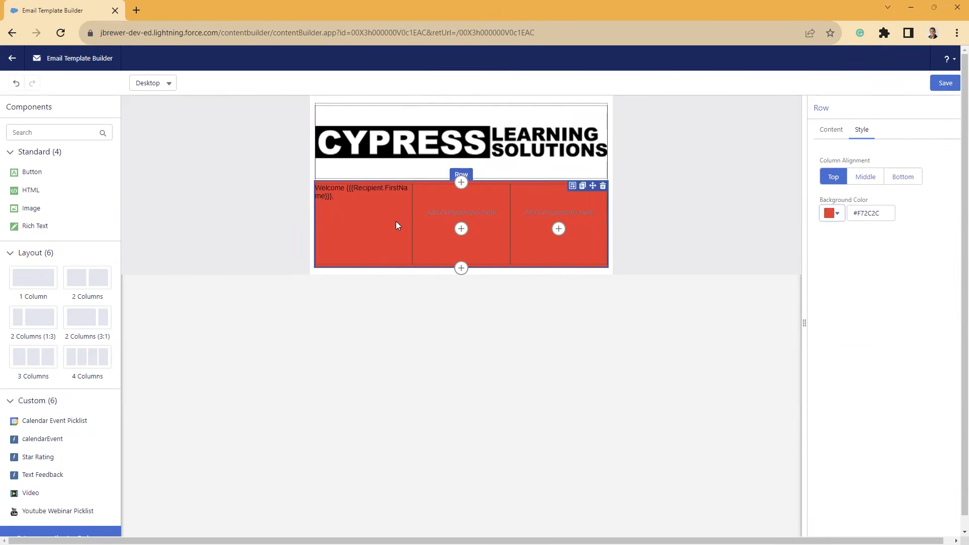
pyautogui.click(16, 83)
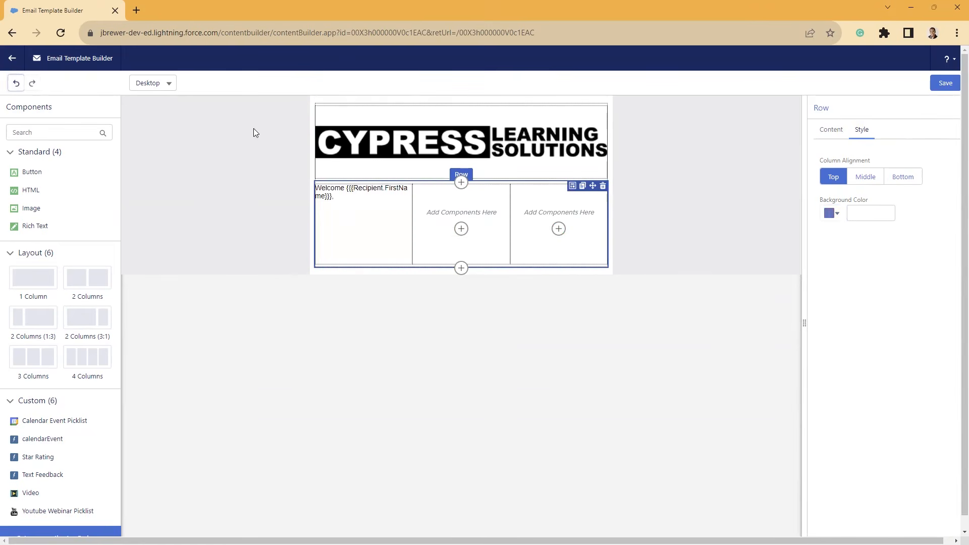
# Step: Preview the template's layout in Phone view and return to Desktop view
pyautogui.click(146, 84)
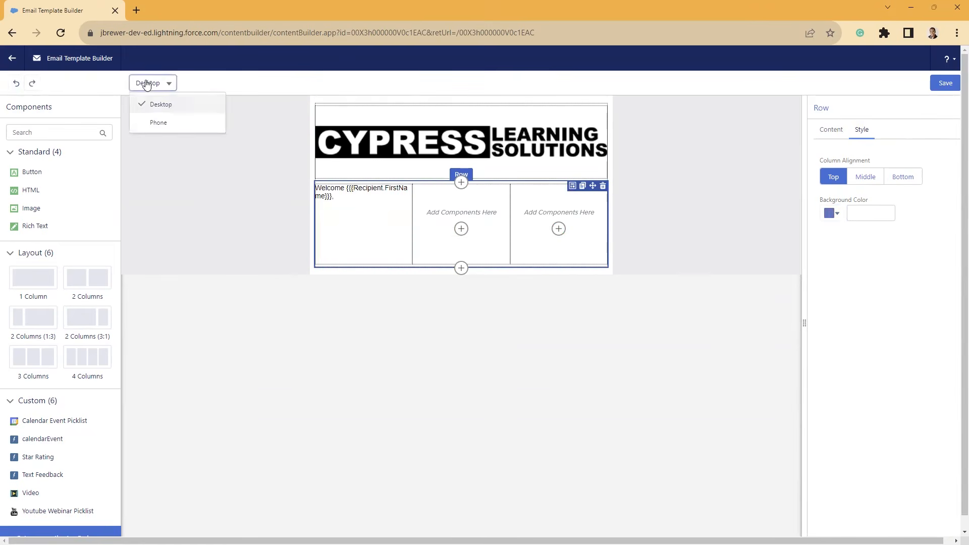
pyautogui.click(151, 124)
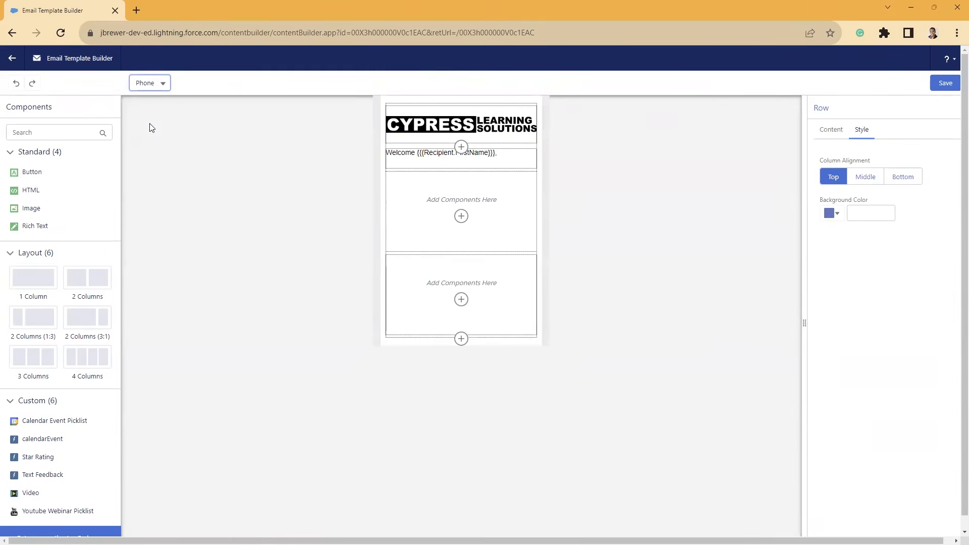
pyautogui.click(152, 86)
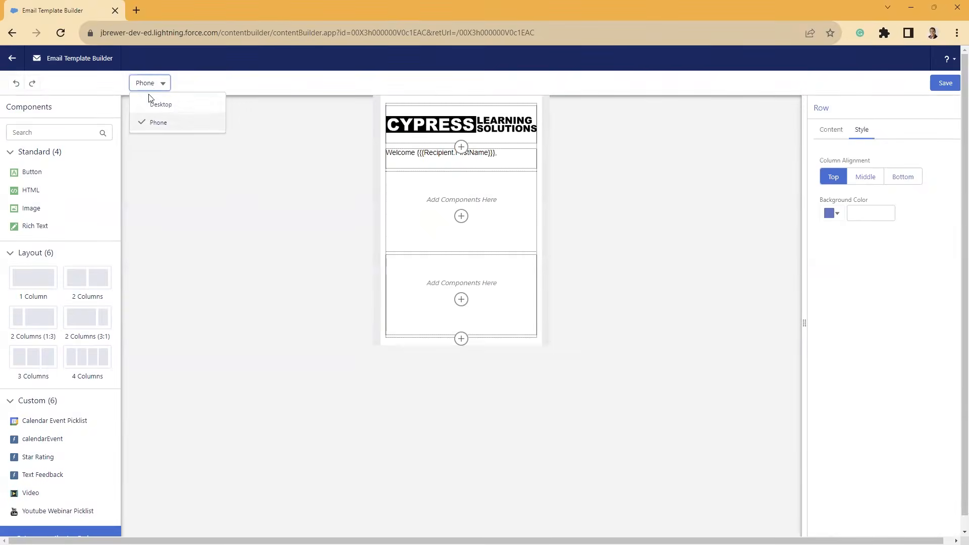
pyautogui.click(149, 100)
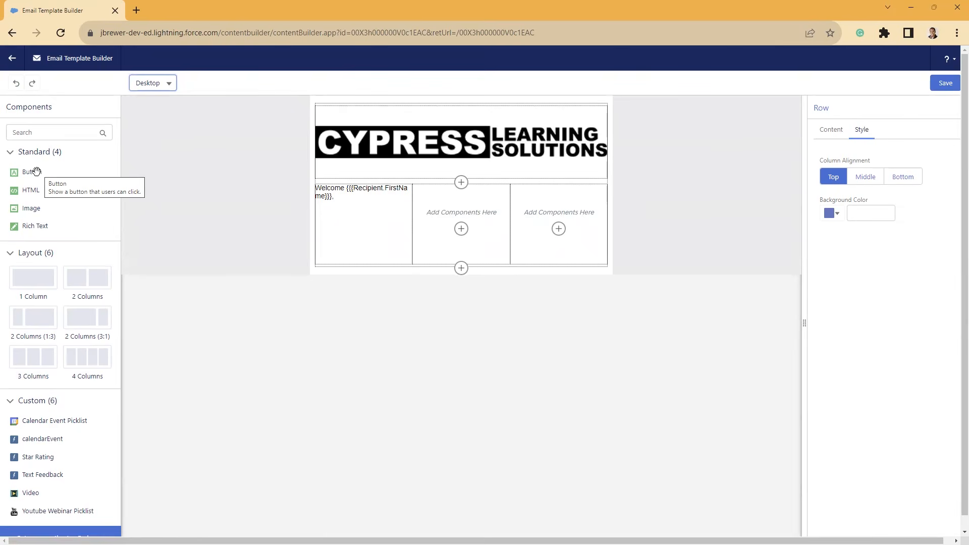
# Step: Add a Button component below the greeting's row with the text "Learn More!"
pyautogui.moveTo(36, 172); pyautogui.dragTo(434, 283)
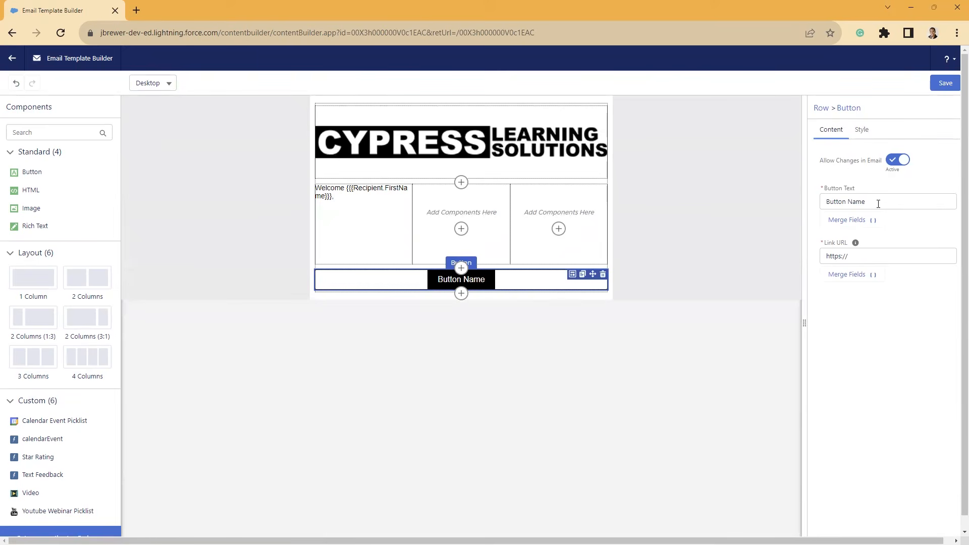
pyautogui.moveTo(879, 204); pyautogui.dragTo(794, 209)
pyautogui.write('Learn More!')
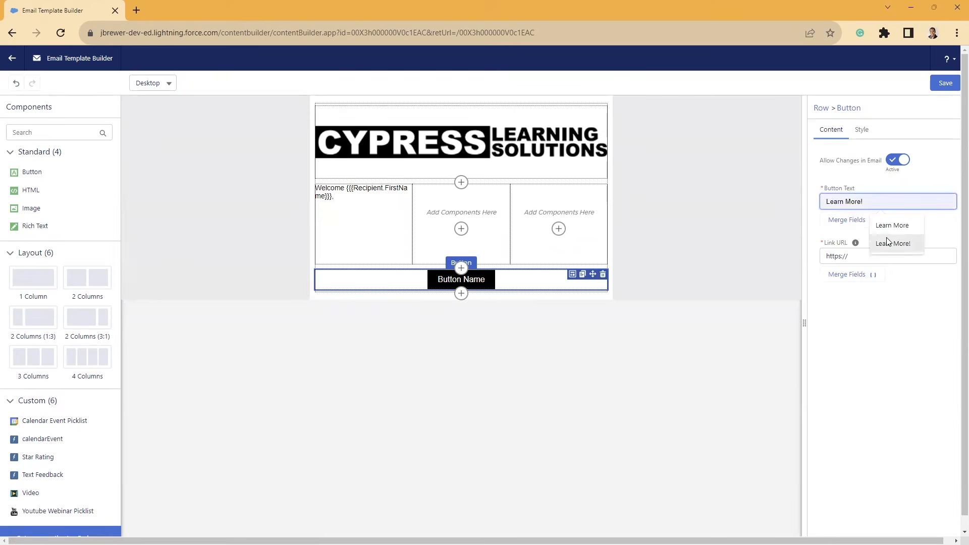
pyautogui.click(891, 244)
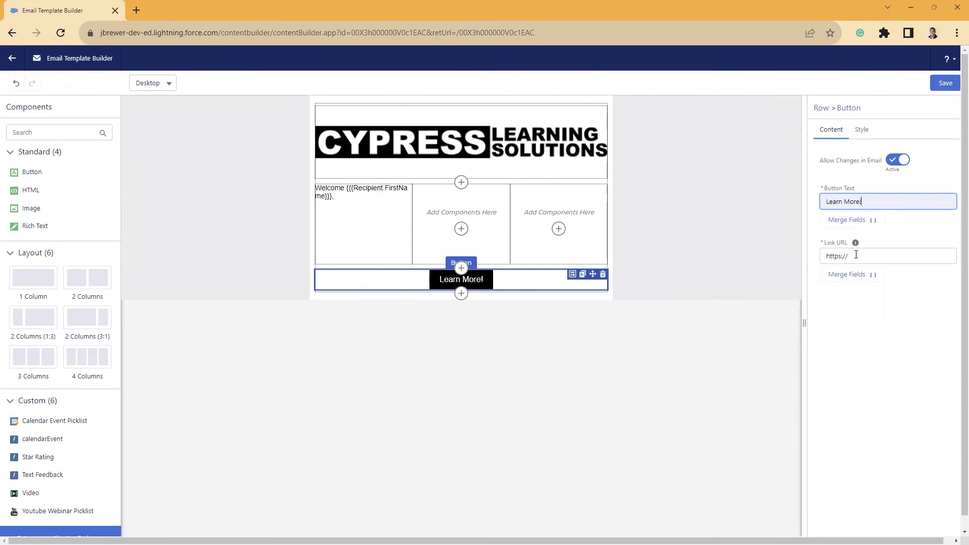
# Step: Set the Learn More! button's font color to red #D42121
pyautogui.click(862, 130)
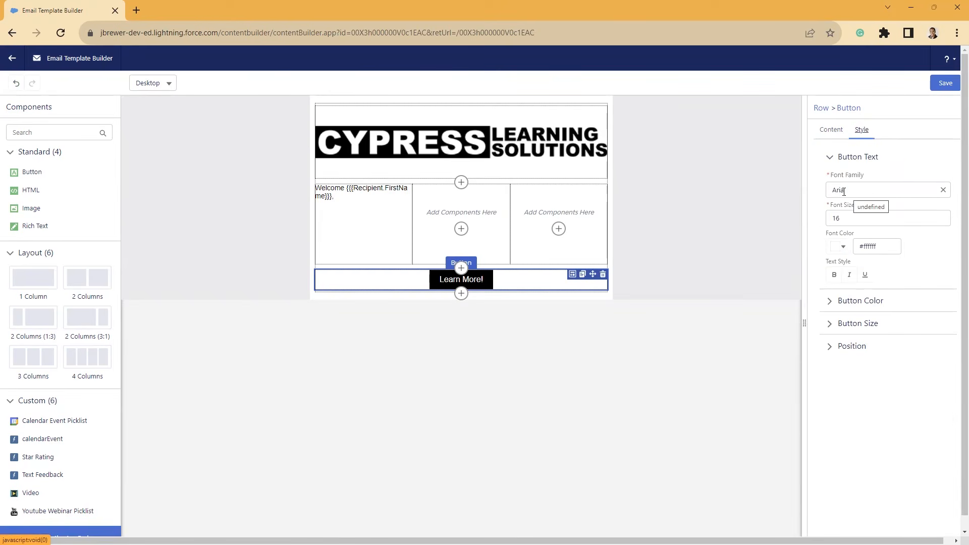
pyautogui.click(842, 247)
pyautogui.click(917, 268)
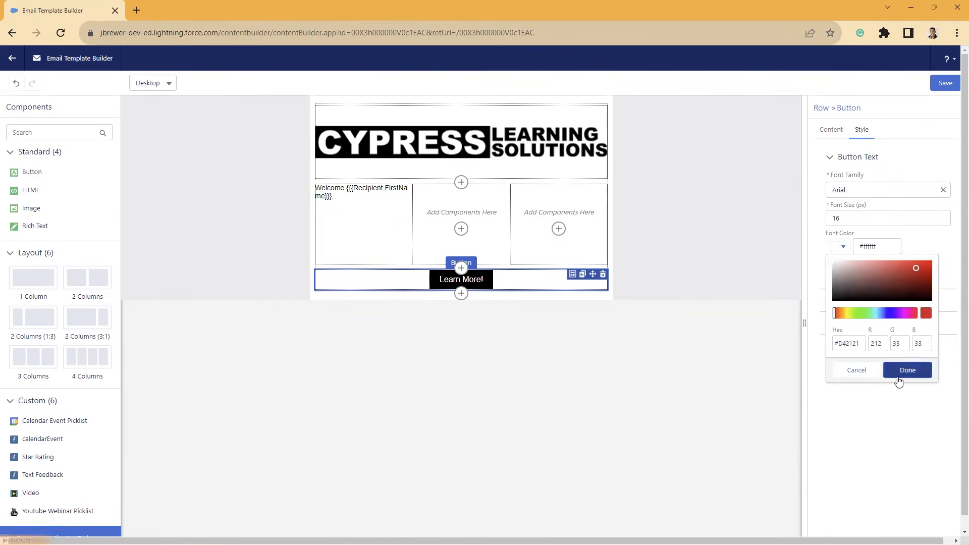
pyautogui.click(906, 372)
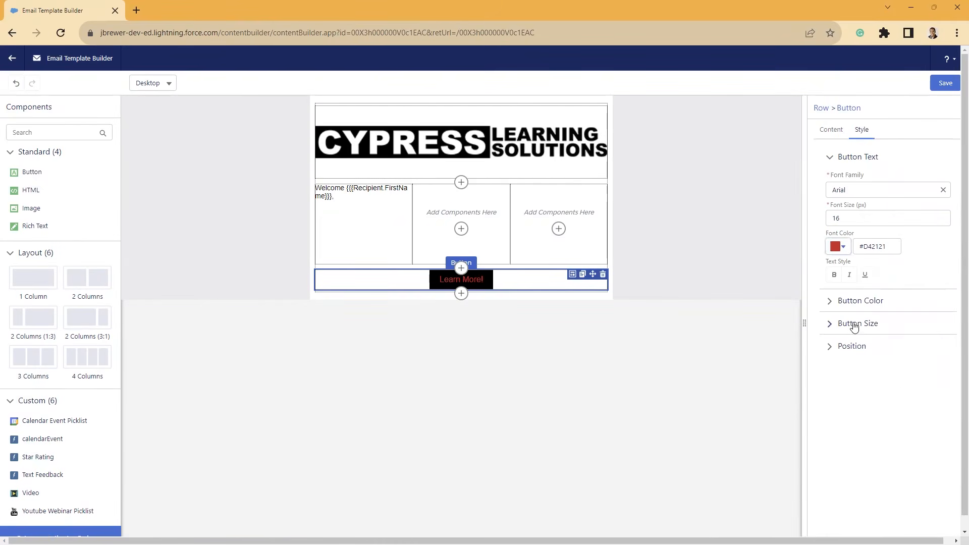
# Step: Set the Learn More! button's fill color to yellow #E4EA16
pyautogui.click(832, 303)
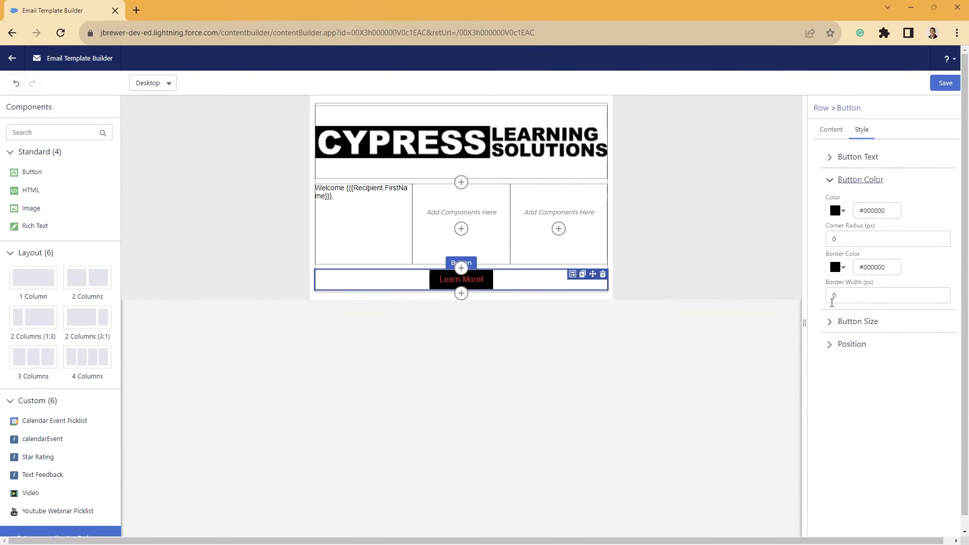
pyautogui.click(838, 211)
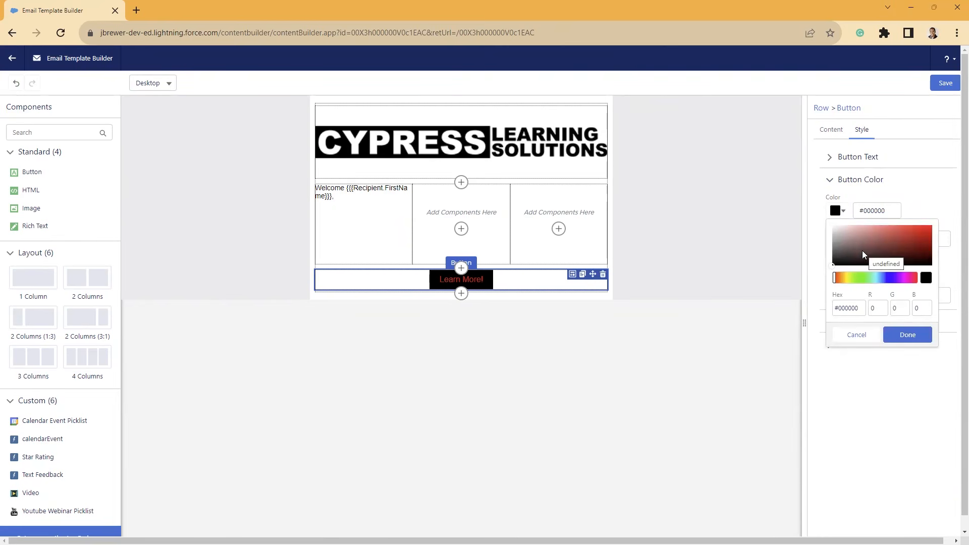
pyautogui.moveTo(834, 277); pyautogui.dragTo(848, 278)
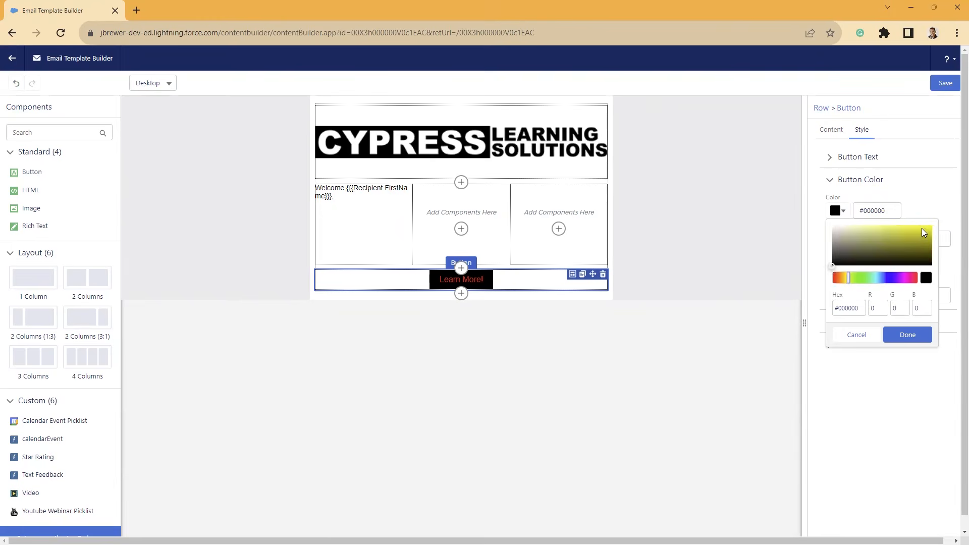
pyautogui.click(922, 230)
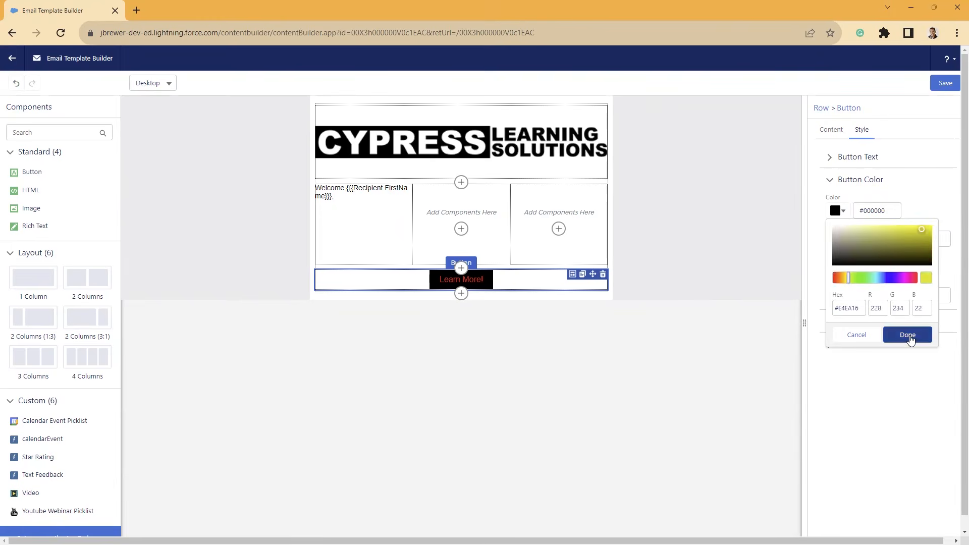
pyautogui.click(909, 336)
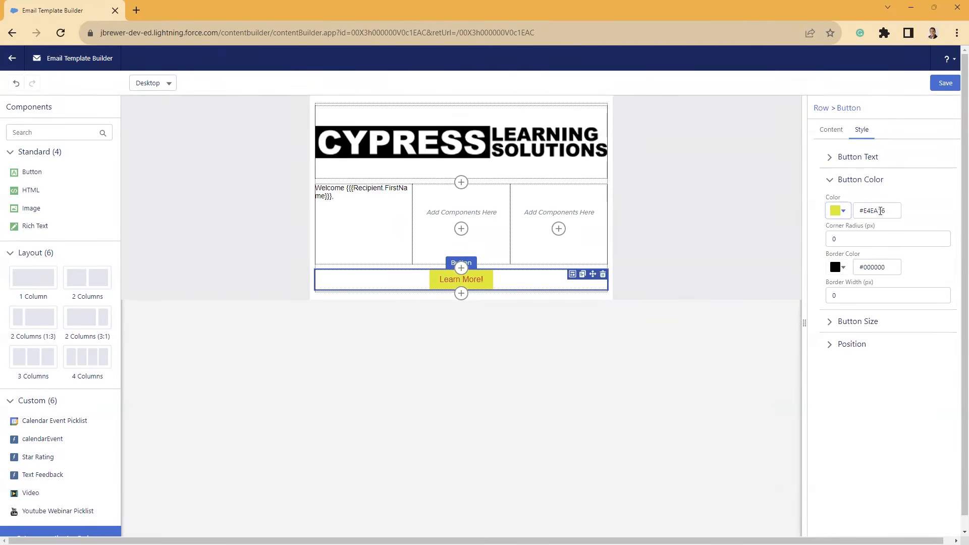
# Step: Round the Learn More! button by setting its corner radius to 20 px
pyautogui.click(880, 210)
pyautogui.click(855, 239)
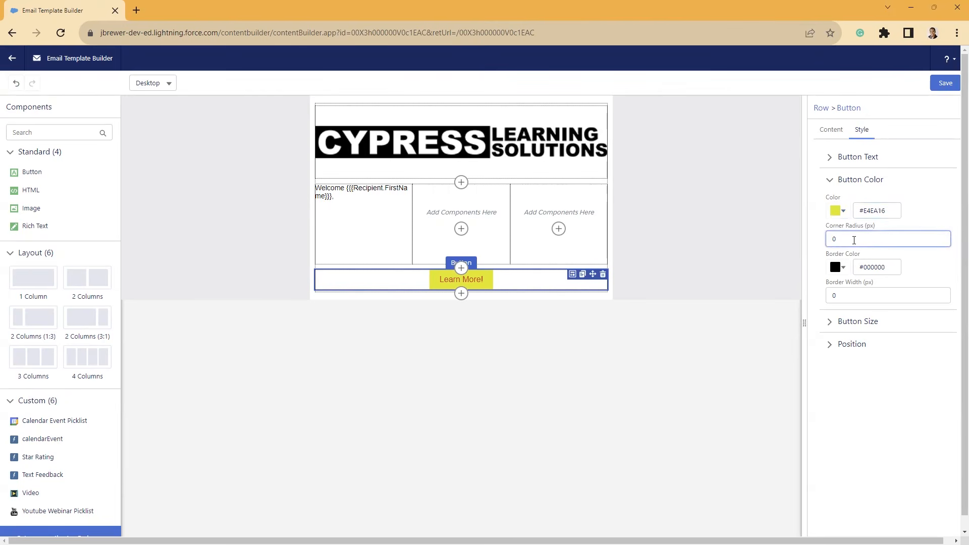
pyautogui.press('BackSpace')
pyautogui.write('20')
pyautogui.click(872, 402)
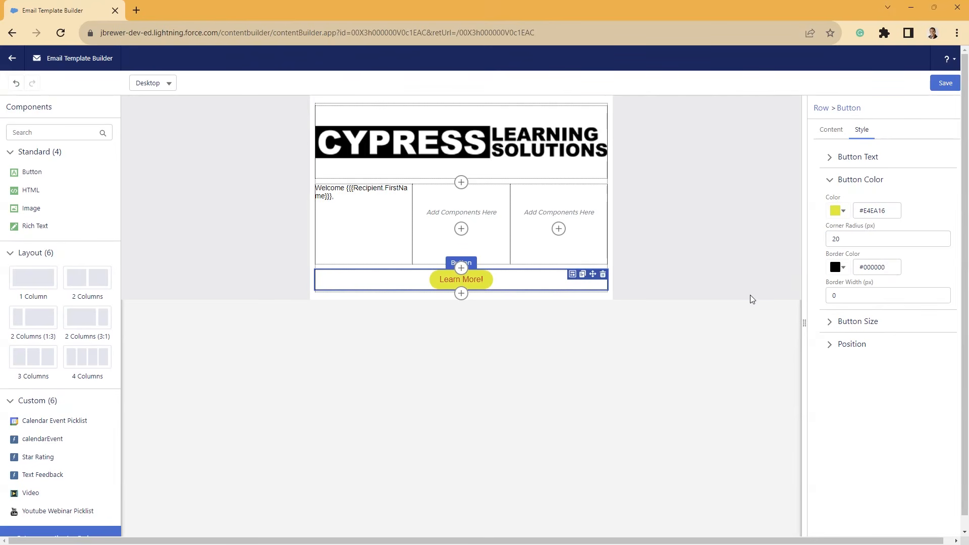
# Step: Review the button's size settings, and try left and right alignment before restoring center alignment
pyautogui.click(829, 321)
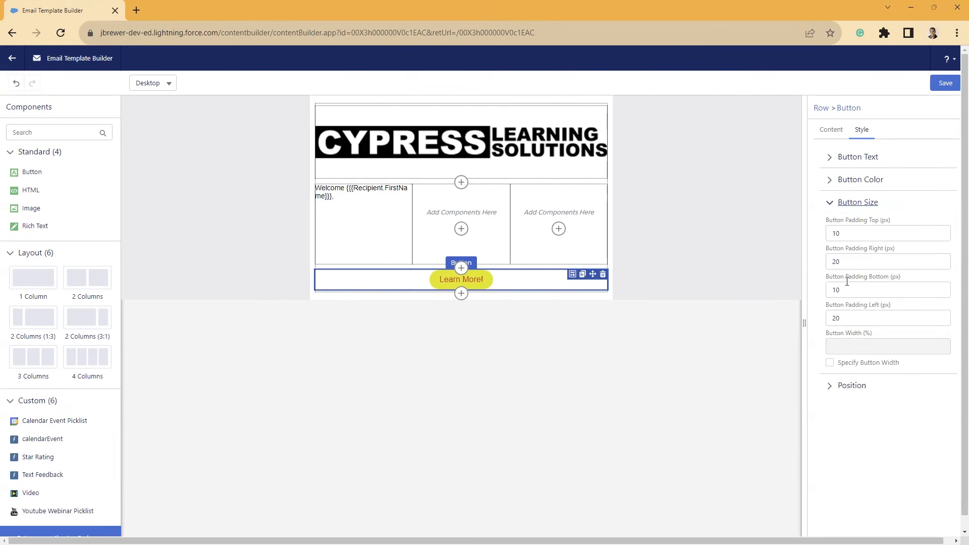
pyautogui.click(836, 386)
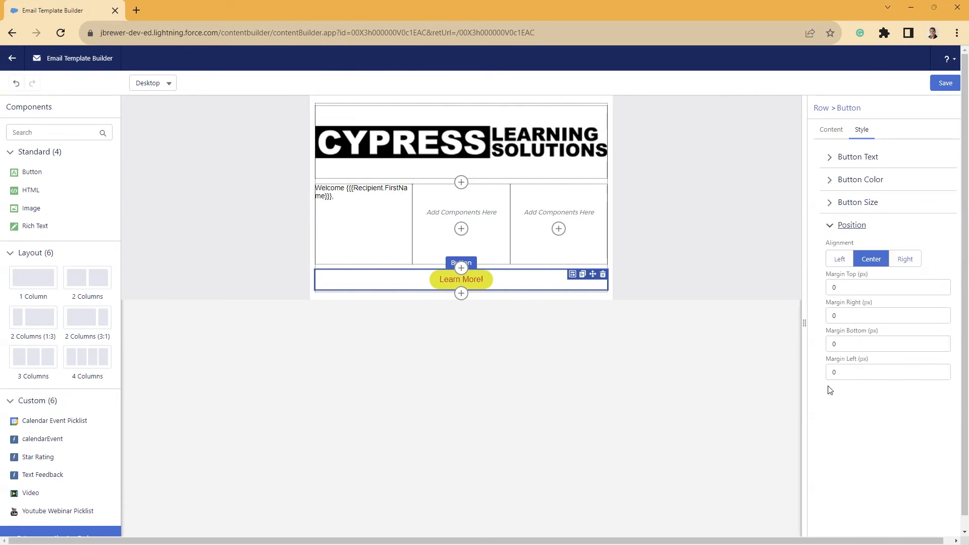
pyautogui.click(841, 259)
pyautogui.click(872, 260)
pyautogui.click(906, 260)
pyautogui.click(870, 260)
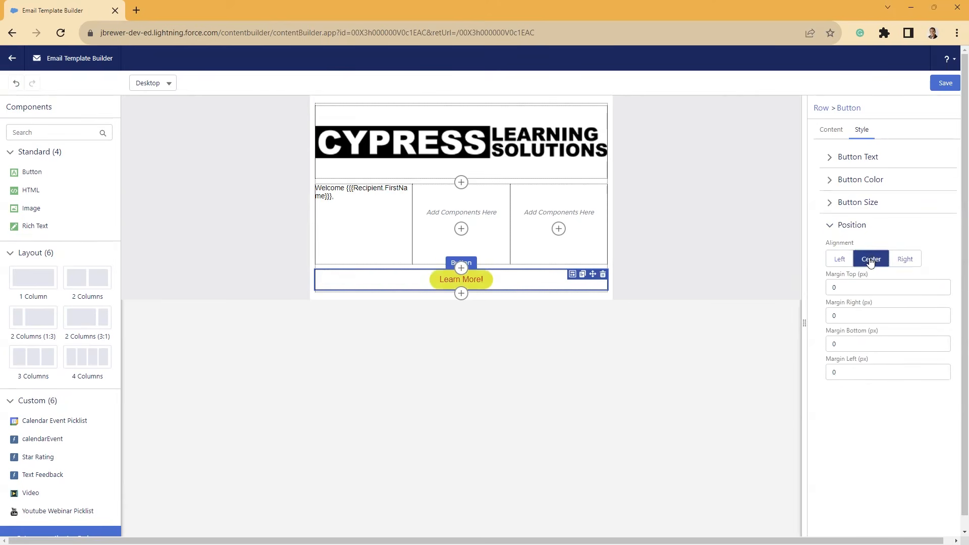
# Step: Try adding a 2 Columns (3:1) layout row below the button, and undo the addition
pyautogui.click(946, 85)
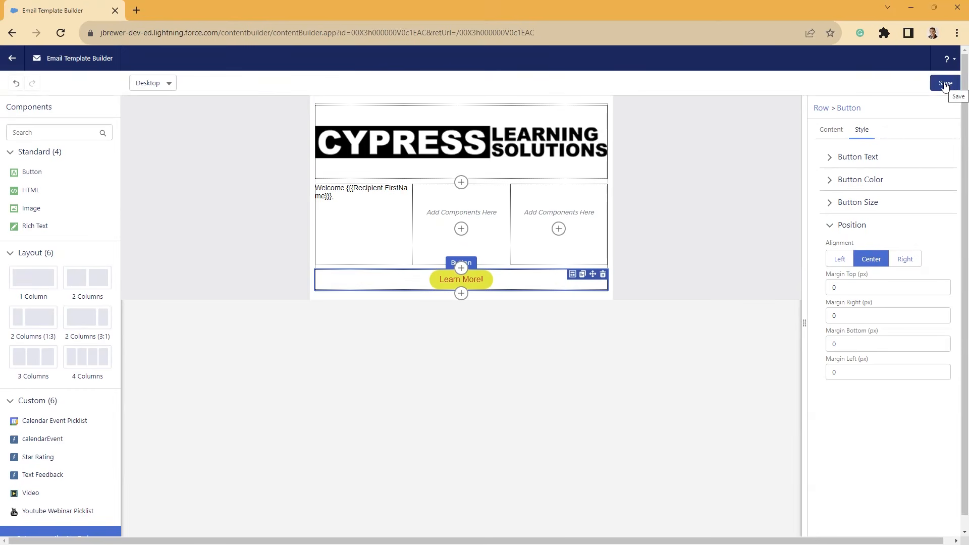
pyautogui.click(946, 85)
pyautogui.moveTo(76, 325); pyautogui.dragTo(414, 318)
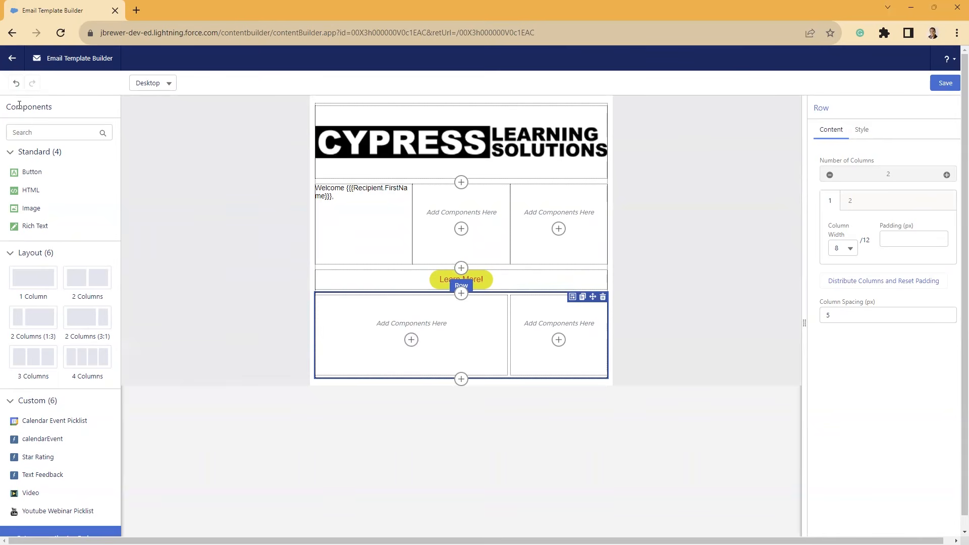
pyautogui.click(16, 82)
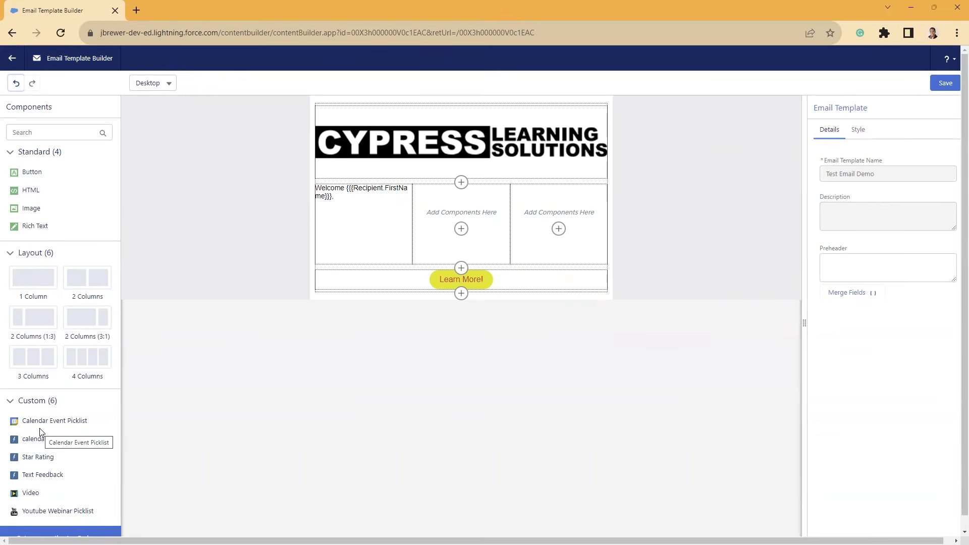
# Step: Look over the available custom components down to the AppExchange option
pyautogui.scroll(-1, 42, 432)
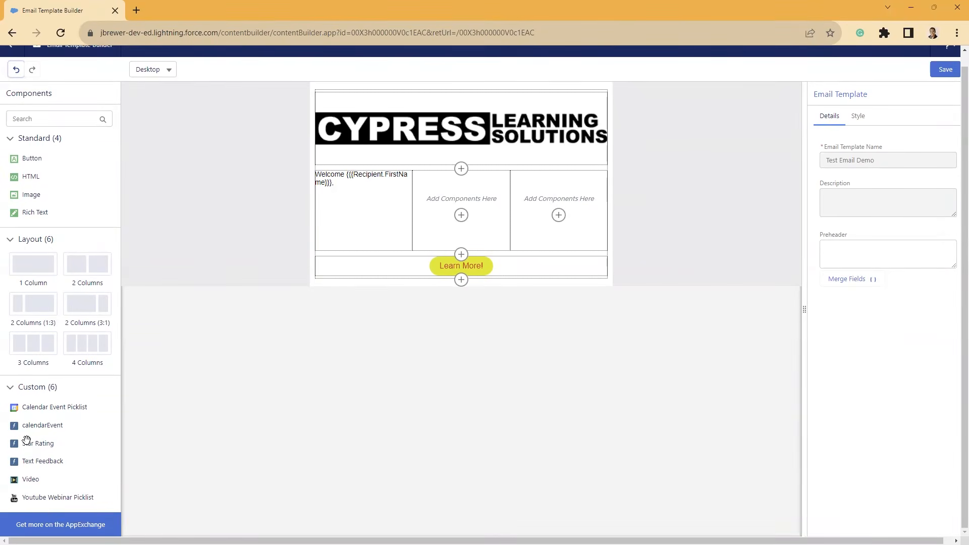
pyautogui.click(158, 402)
pyautogui.scroll(1, 192, 413)
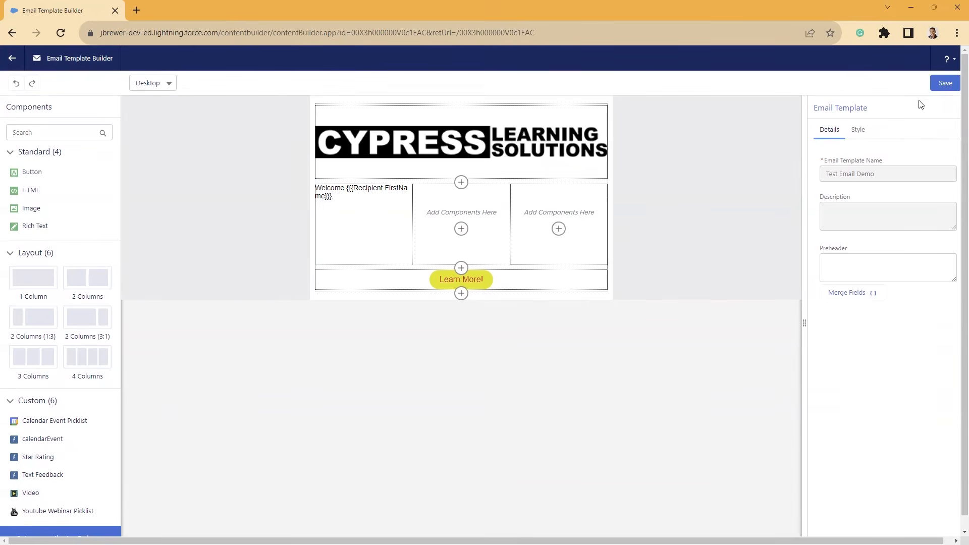
# Step: Save the email template and exit to its record page, checking the additional record actions there
pyautogui.click(940, 84)
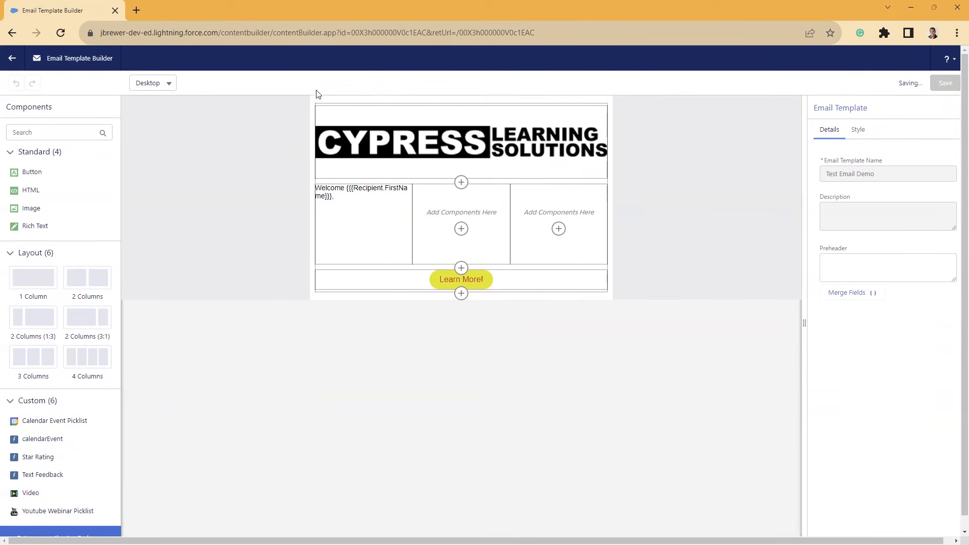
pyautogui.click(12, 60)
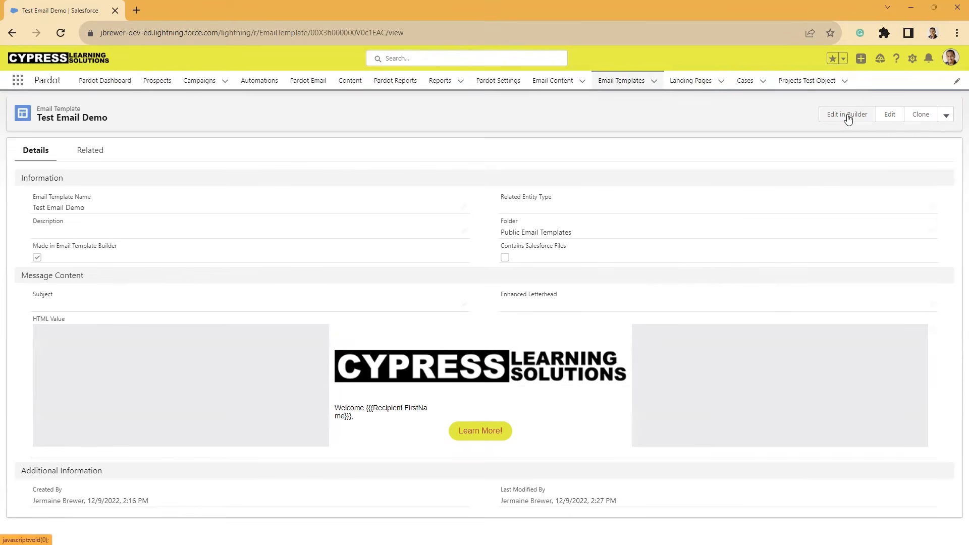
pyautogui.click(946, 115)
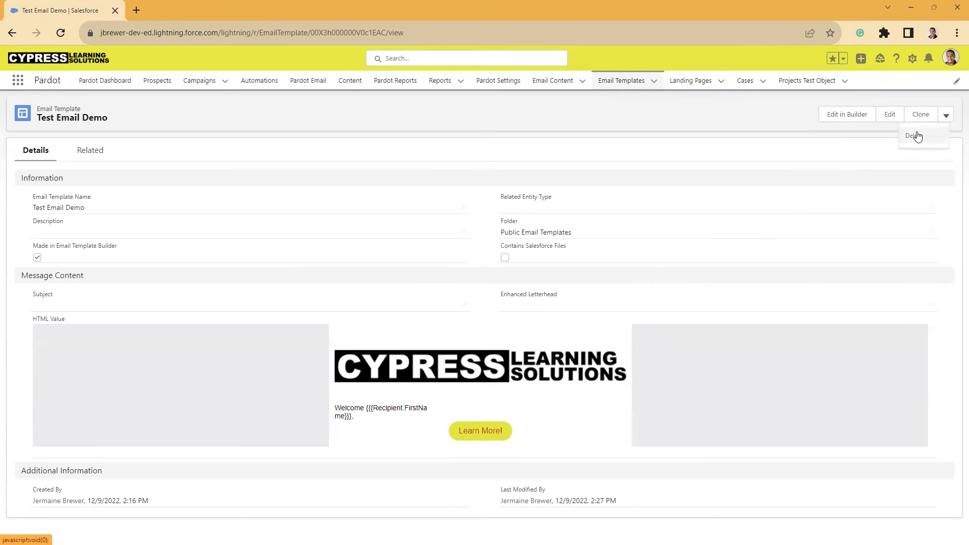
pyautogui.click(649, 143)
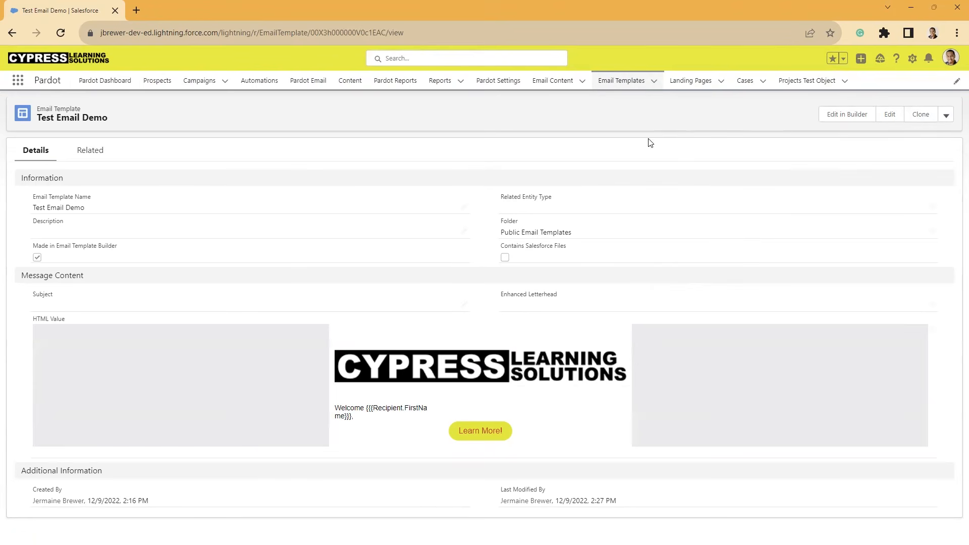